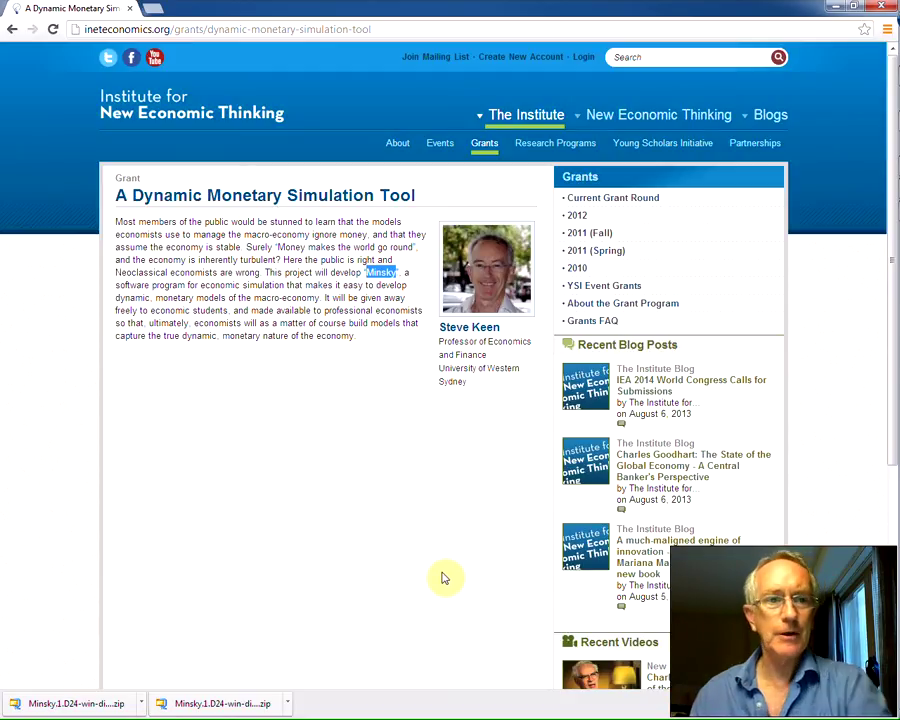
- Open the Minsky project page on SourceForge in a new tab and download Minsky.1.D24-win-dist.zip
left_click(150, 8)
type("so")
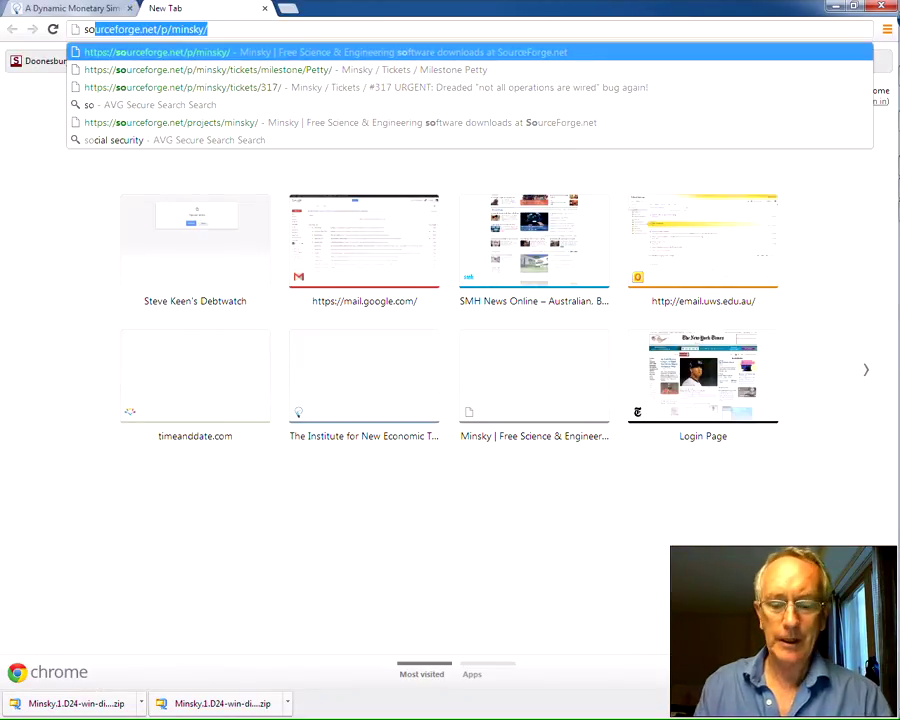
key("Return")
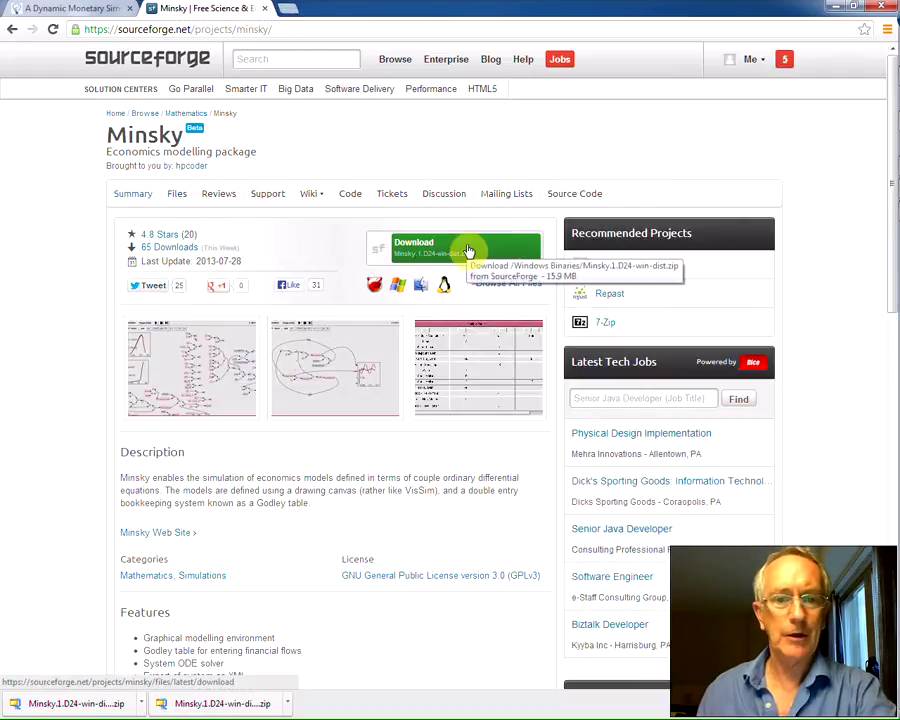
left_click(468, 250)
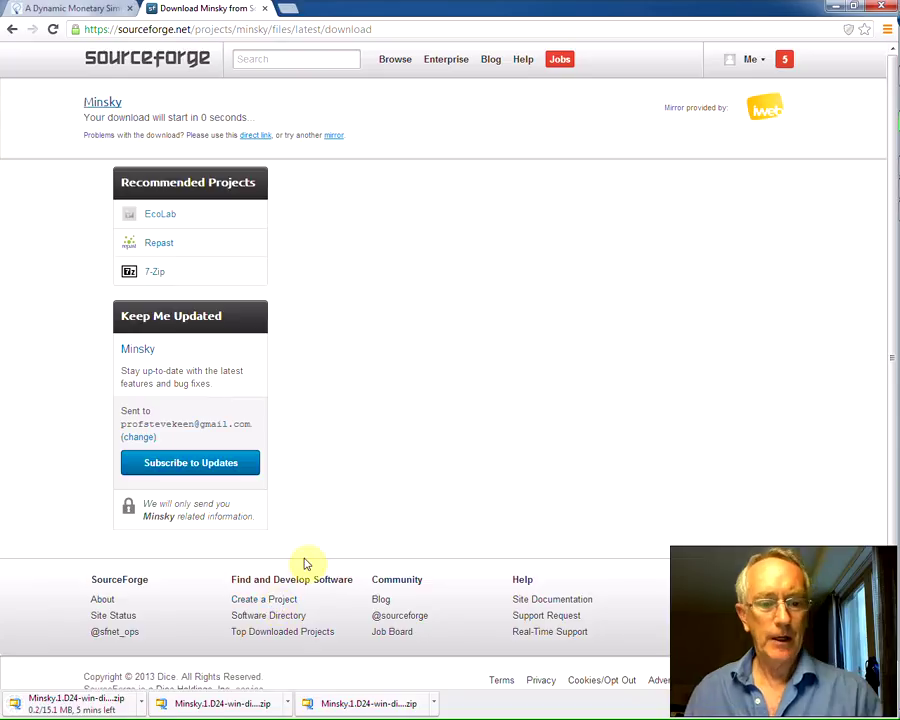
- Return to the Minsky project summary page and browse all of its downloadable files
right_click(12, 29)
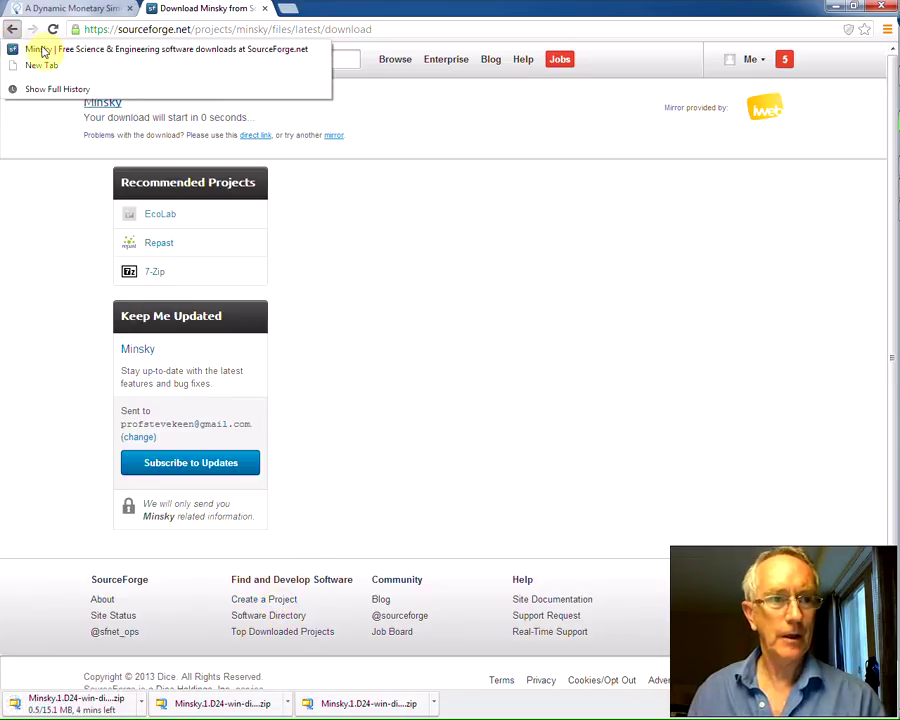
left_click(28, 50)
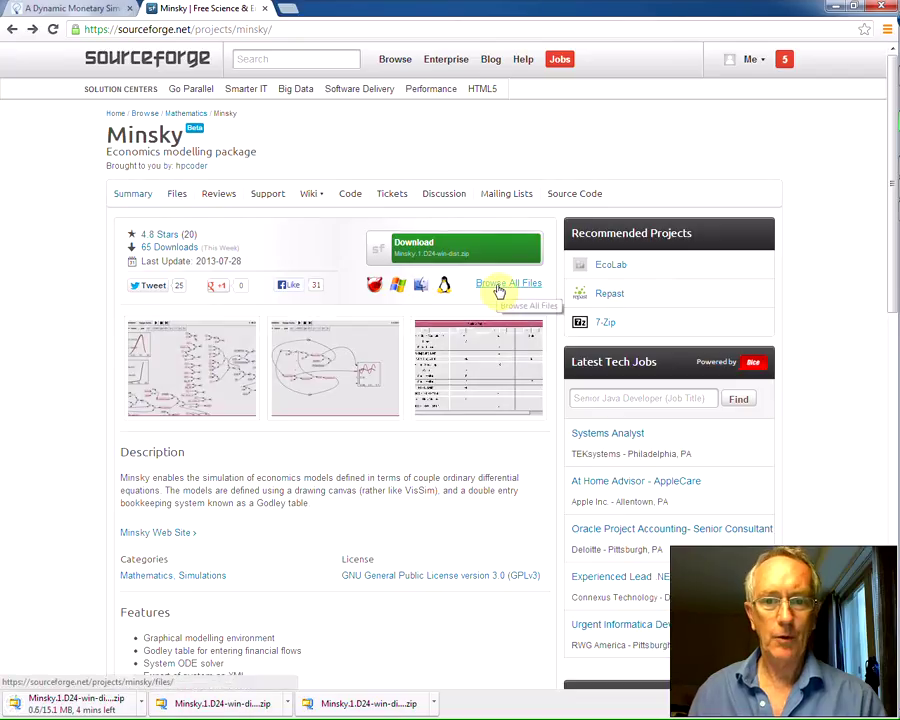
left_click(499, 288)
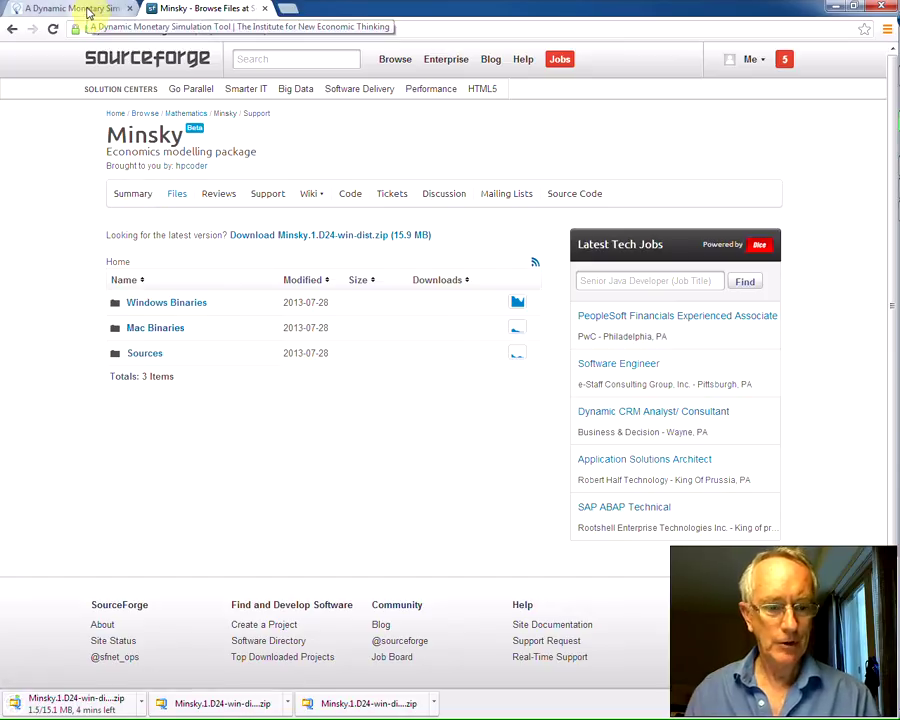
- Switch to WinZip, try to unzip the Minsky.1.D24-win-dist archive to the Downloads folder, and close WinZip
key("alt+Tab")
key("alt+Tab")
key("alt+Tab")
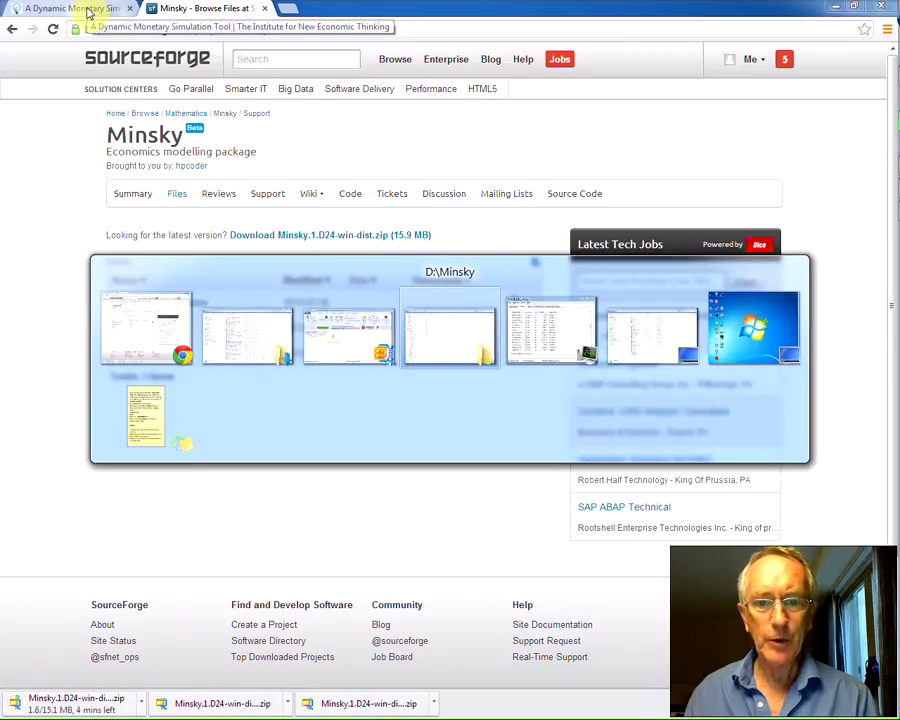
key("alt+shift+Tab")
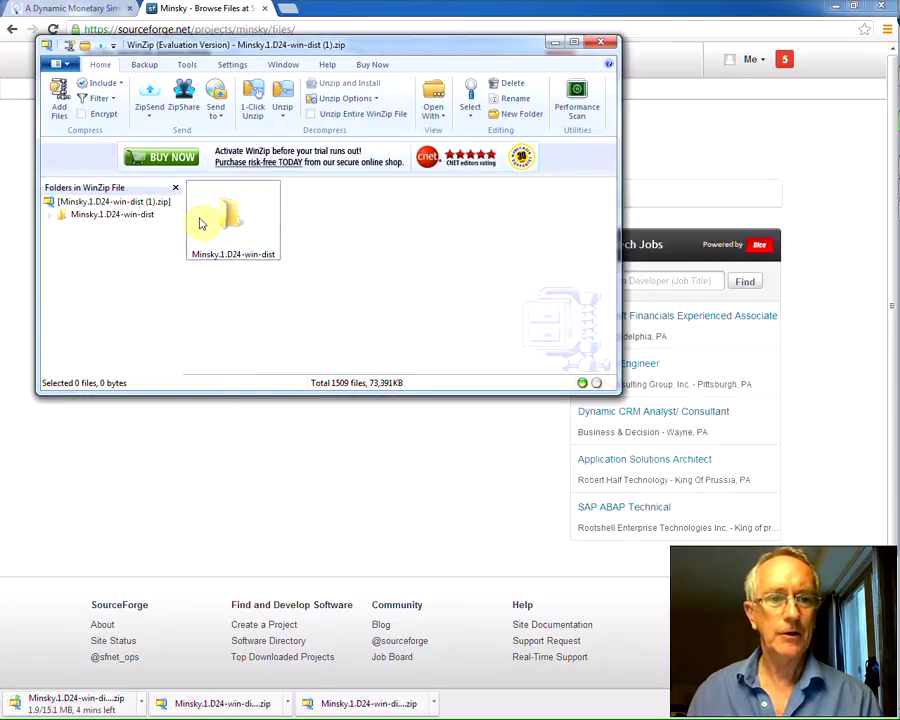
left_click(283, 117)
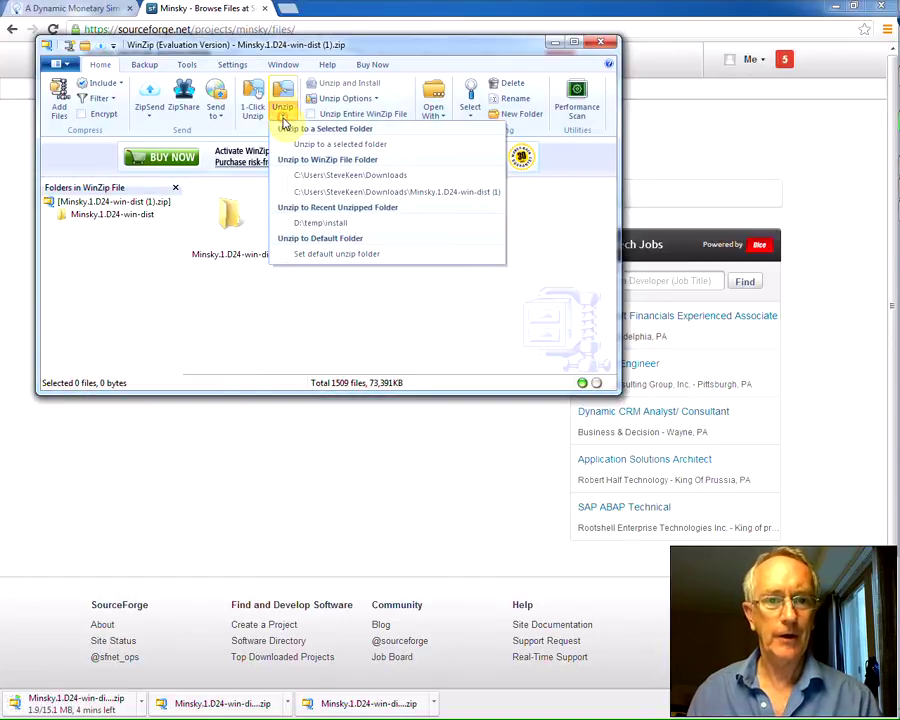
left_click(333, 177)
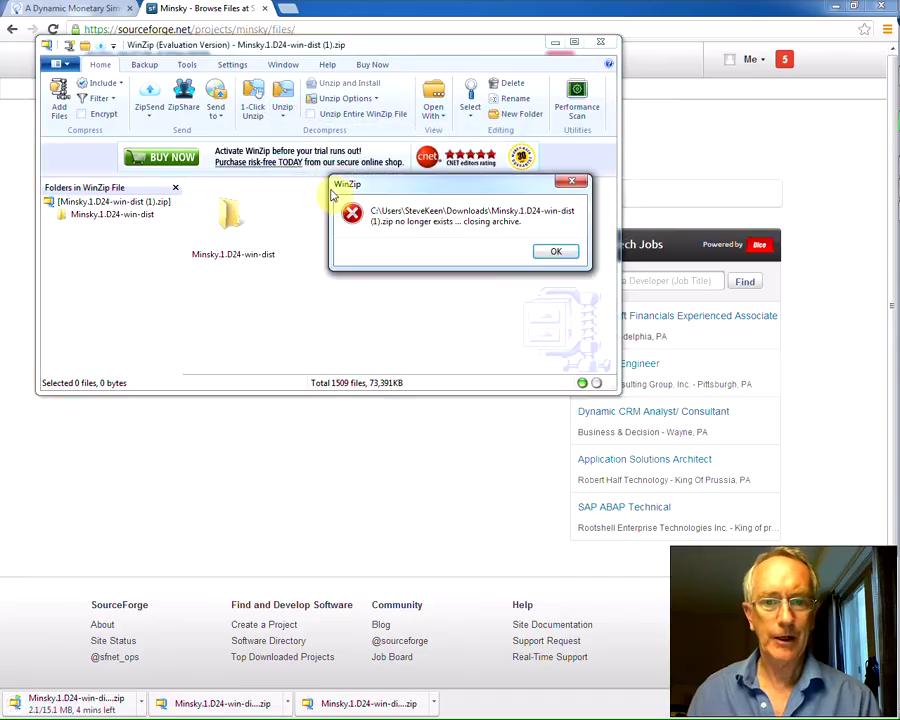
left_click(550, 255)
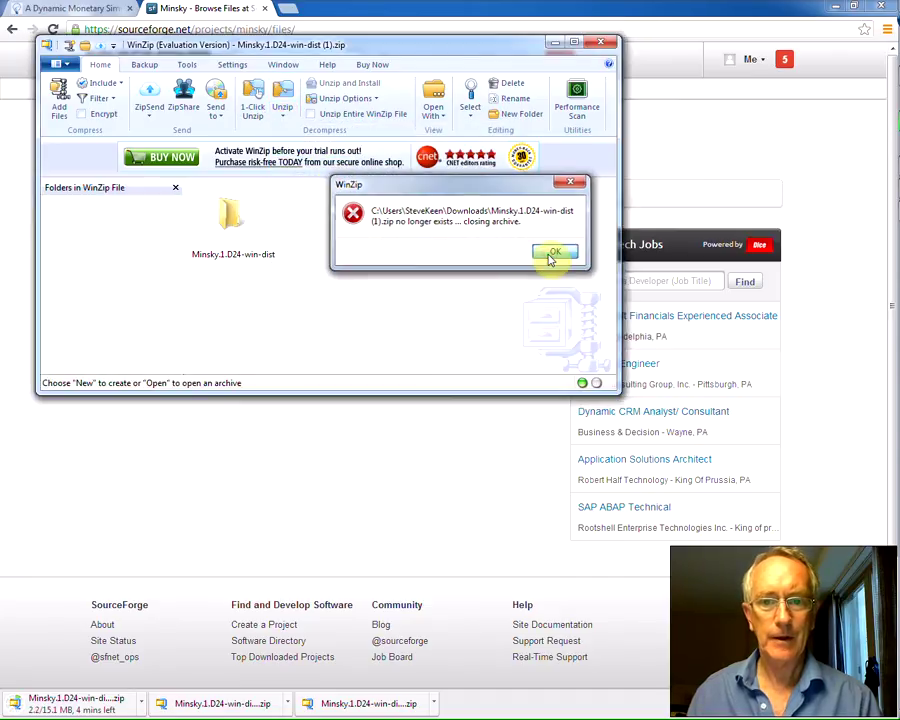
left_click(602, 43)
- View the D:\Minsky folder and the Downloads folder in Windows Explorer
key("alt+Tab")
key("alt+Tab")
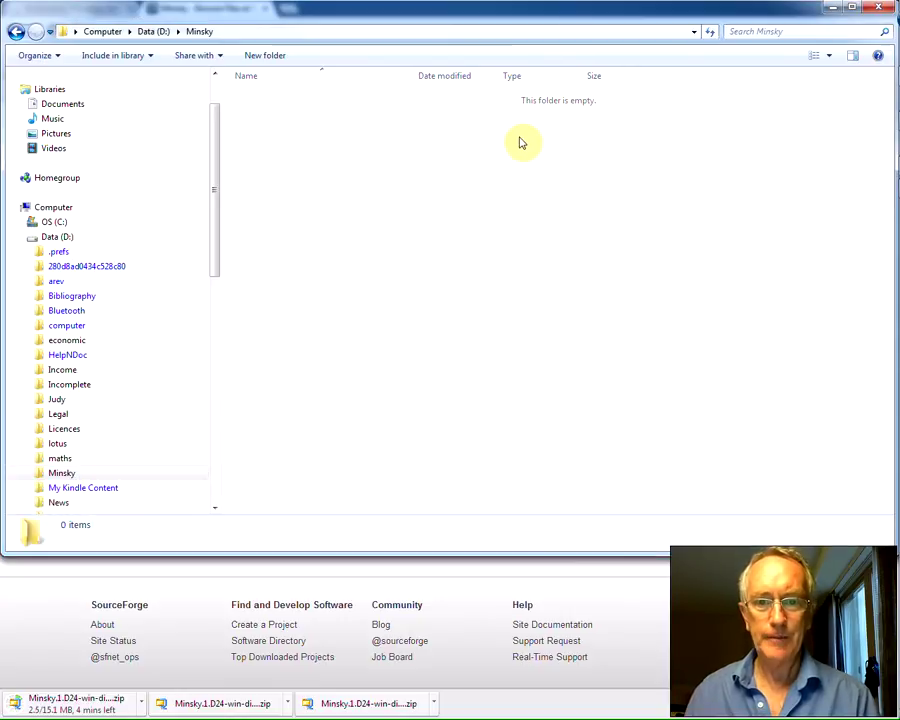
key("alt+Tab")
key("alt+Tab")
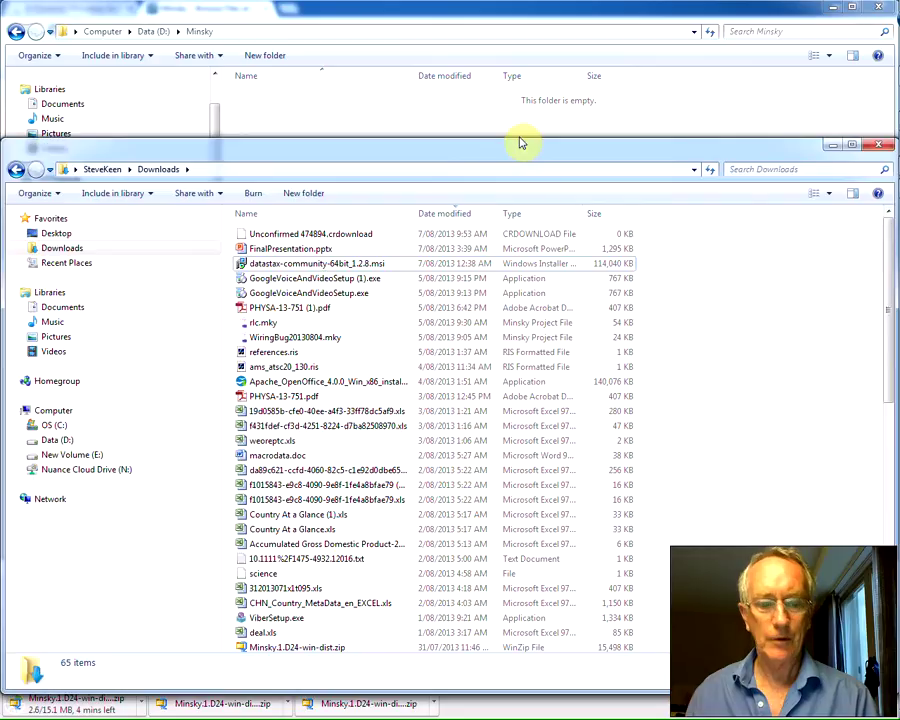
- Launch Minsky from the installed programs and maximize its window
key("super")
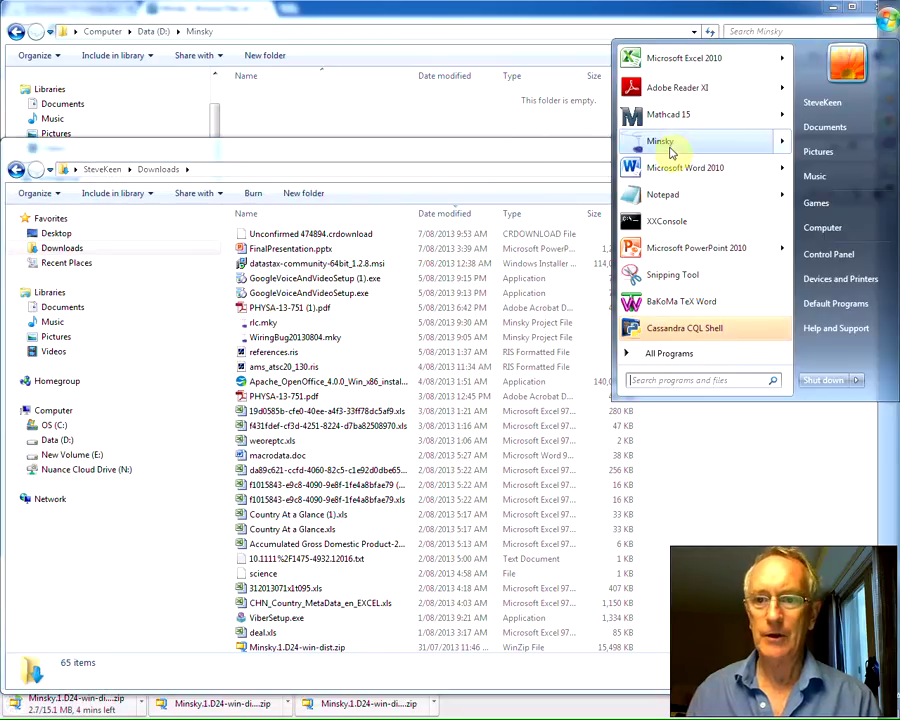
mouse_move(672, 152)
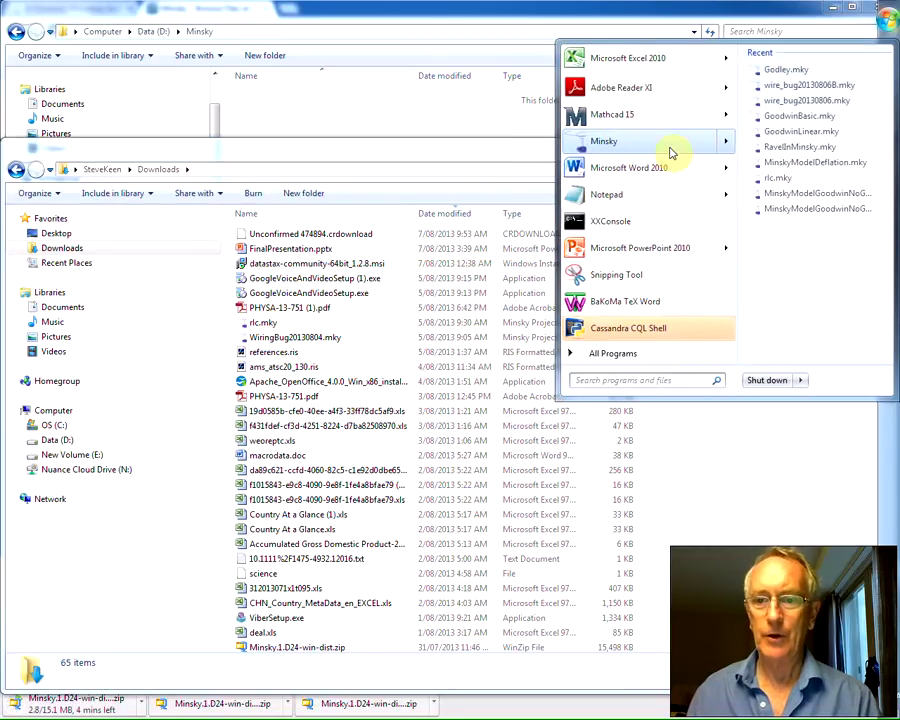
left_click(594, 353)
scroll(796, 304, "down", 7)
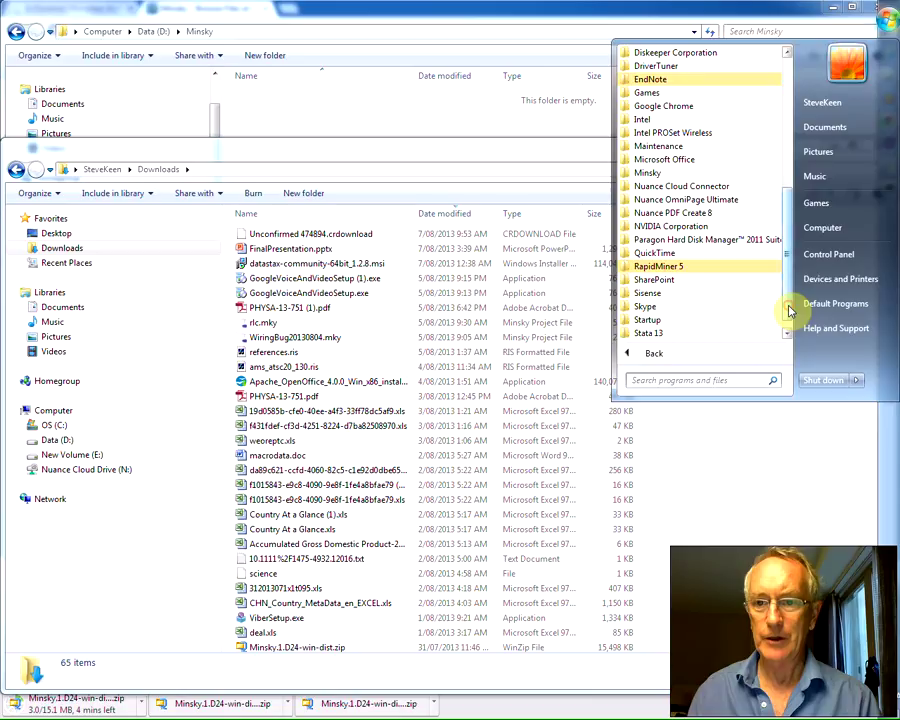
left_click(652, 173)
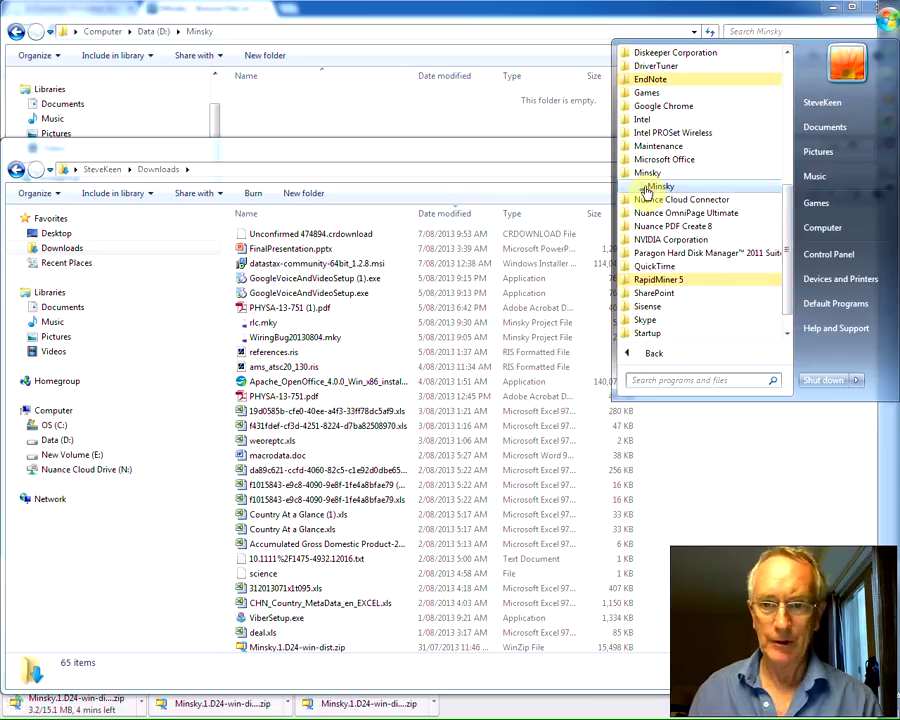
left_click(645, 188)
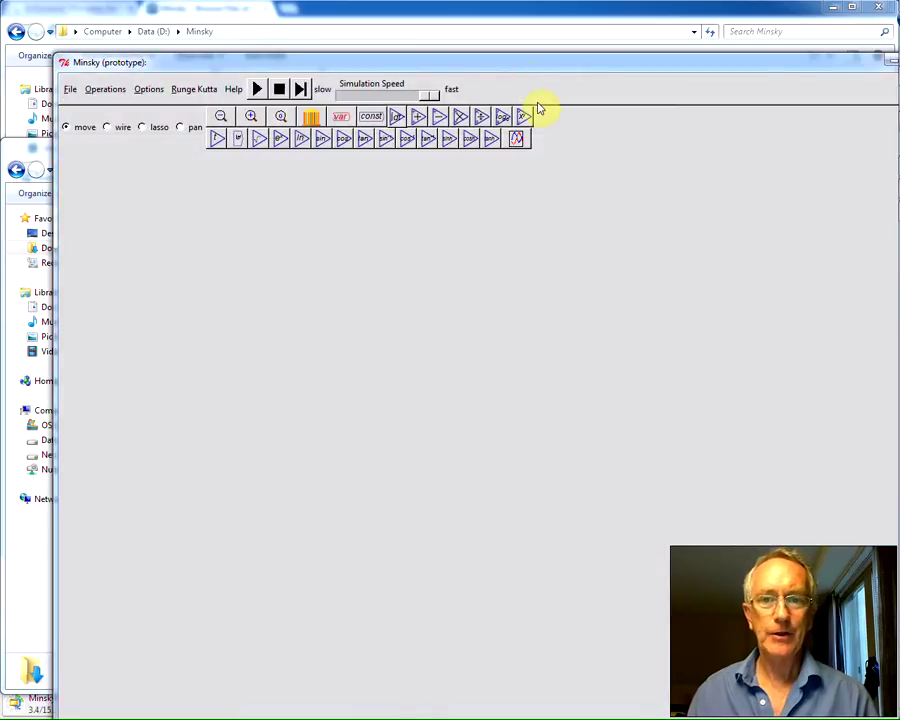
double_click(525, 68)
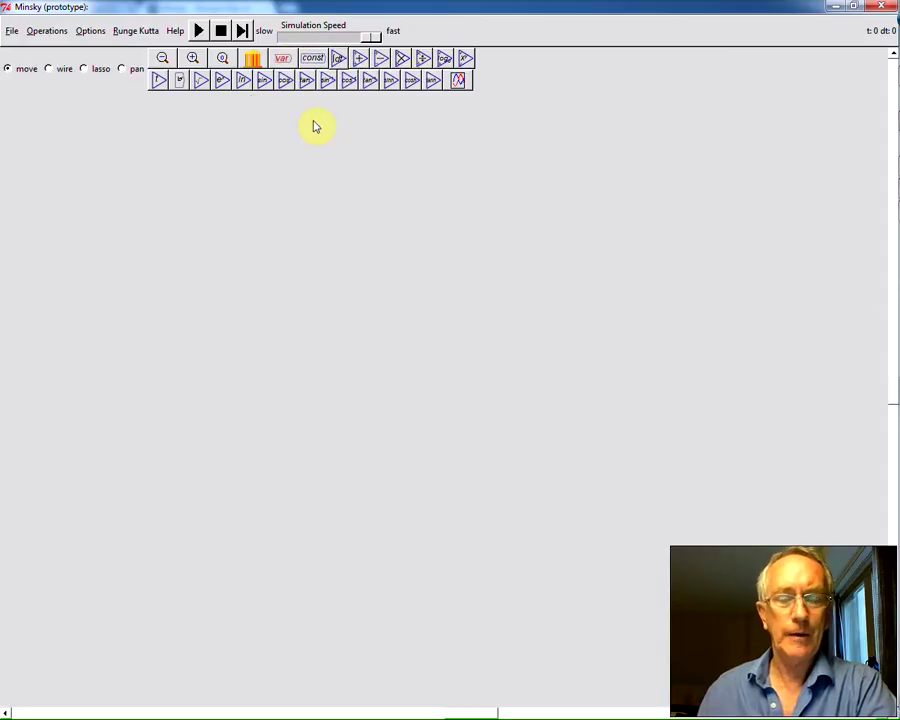
- Place three plots on the canvas and spread them apart, one above and two below
left_click(460, 82)
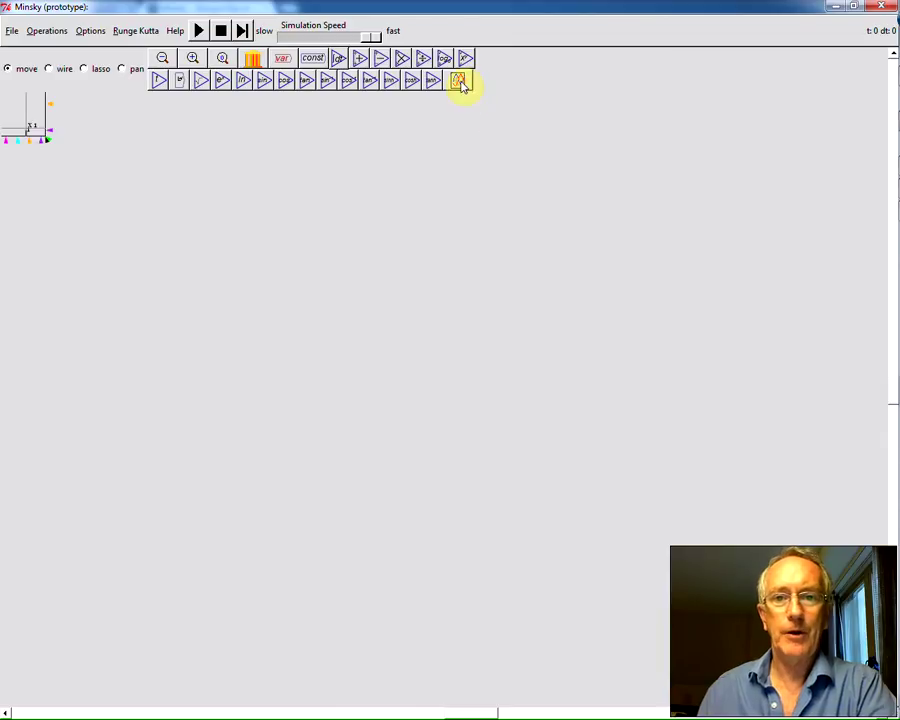
left_click(397, 322)
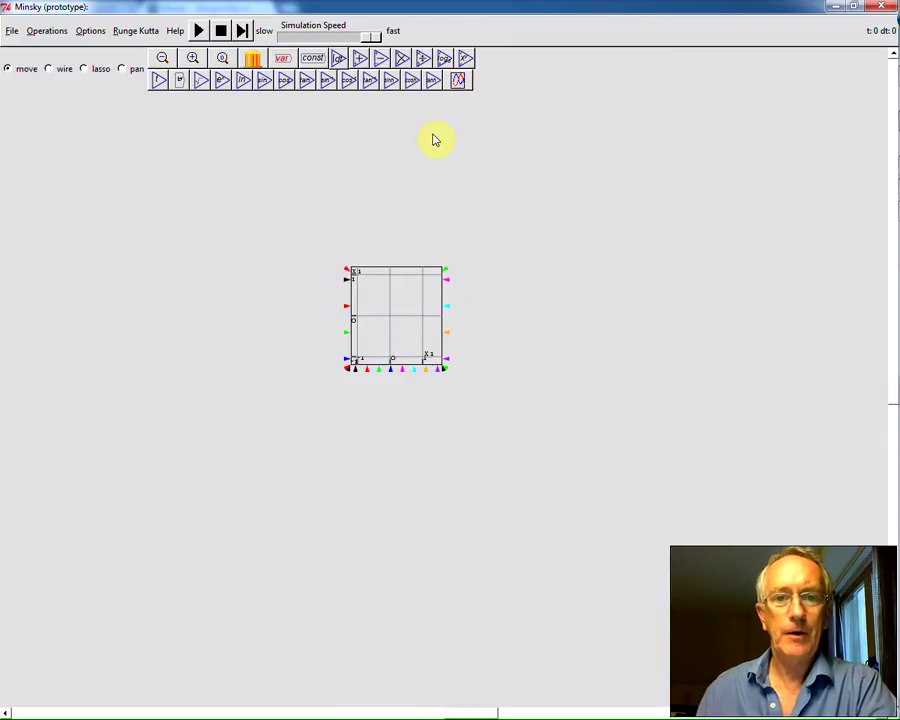
left_click(459, 82)
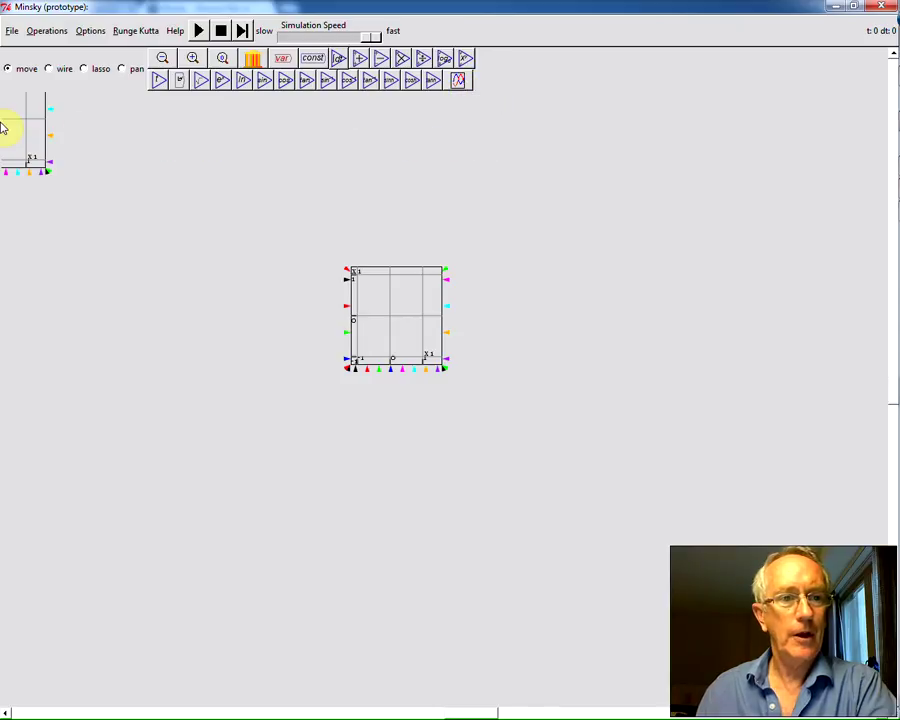
left_click(306, 459)
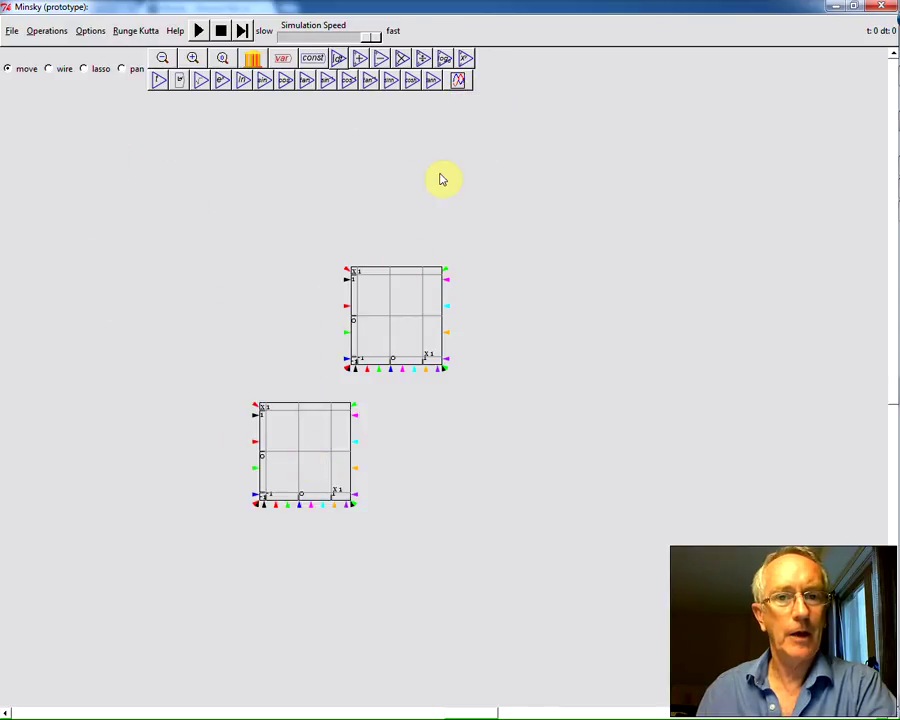
left_click(457, 82)
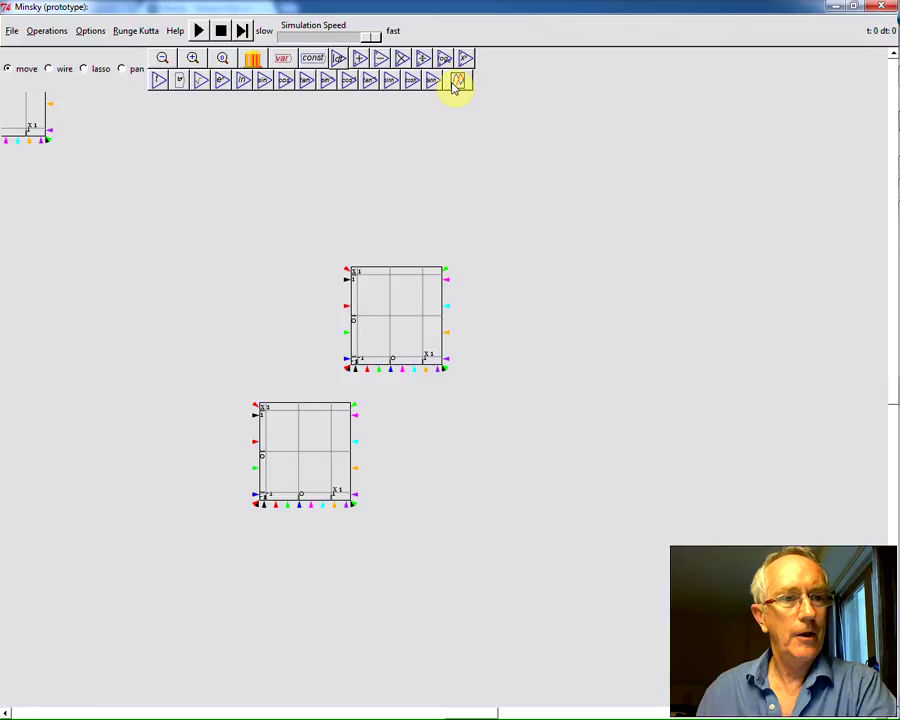
left_click_drag(460, 104, 595, 484)
left_click_drag(377, 318, 440, 275)
left_click_drag(281, 440, 259, 464)
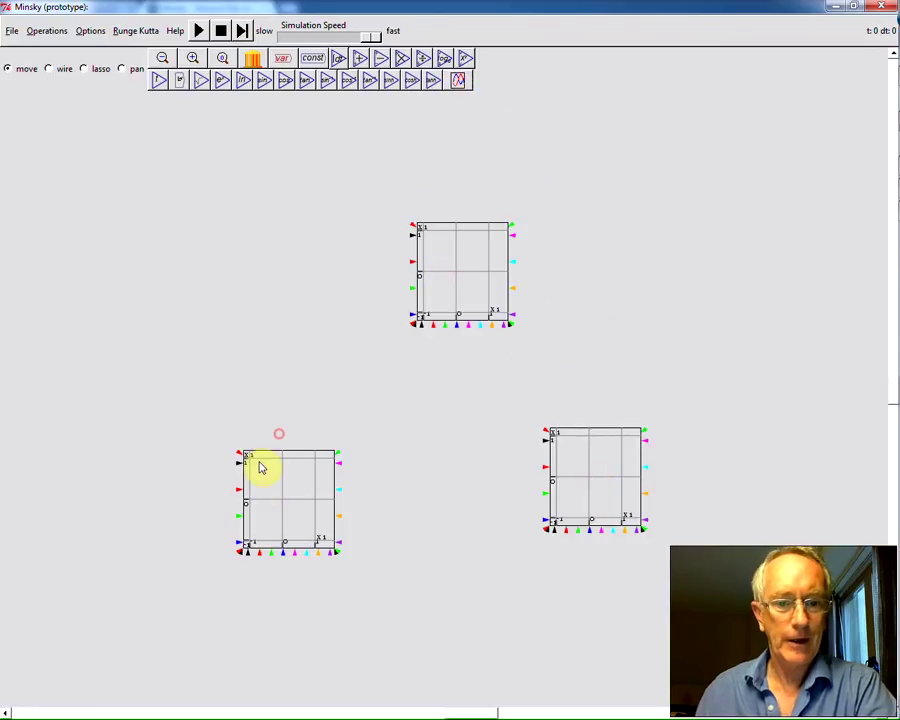
- Resize the upper plot to about 2.5 times its width and nearly twice its height
right_click(436, 276)
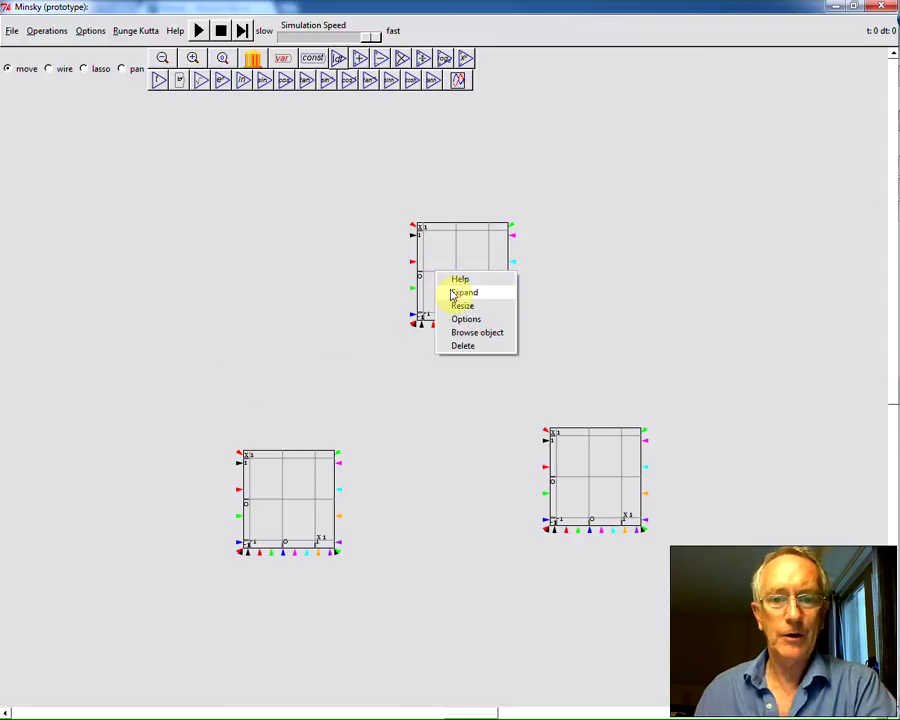
left_click(458, 305)
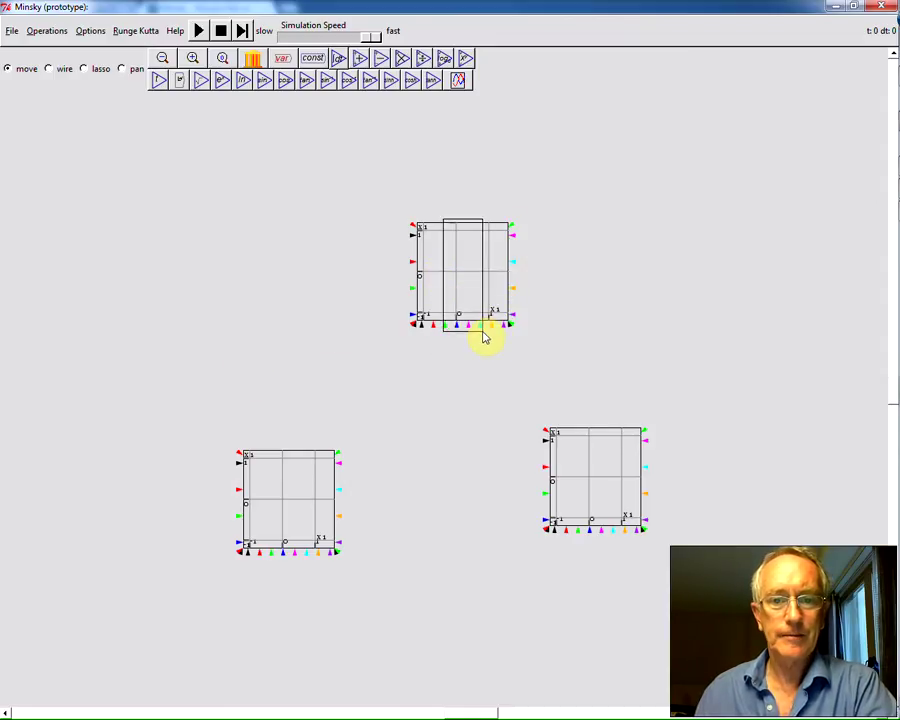
left_click(585, 372)
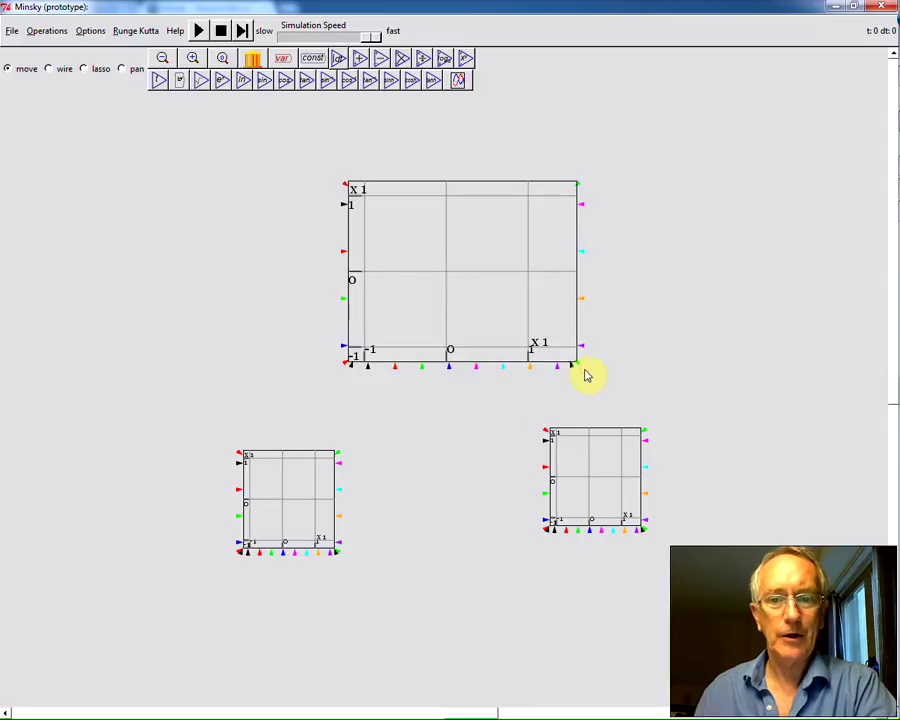
- Set the enlarged plot's title to "Sin Wave" in its options
right_click(483, 267)
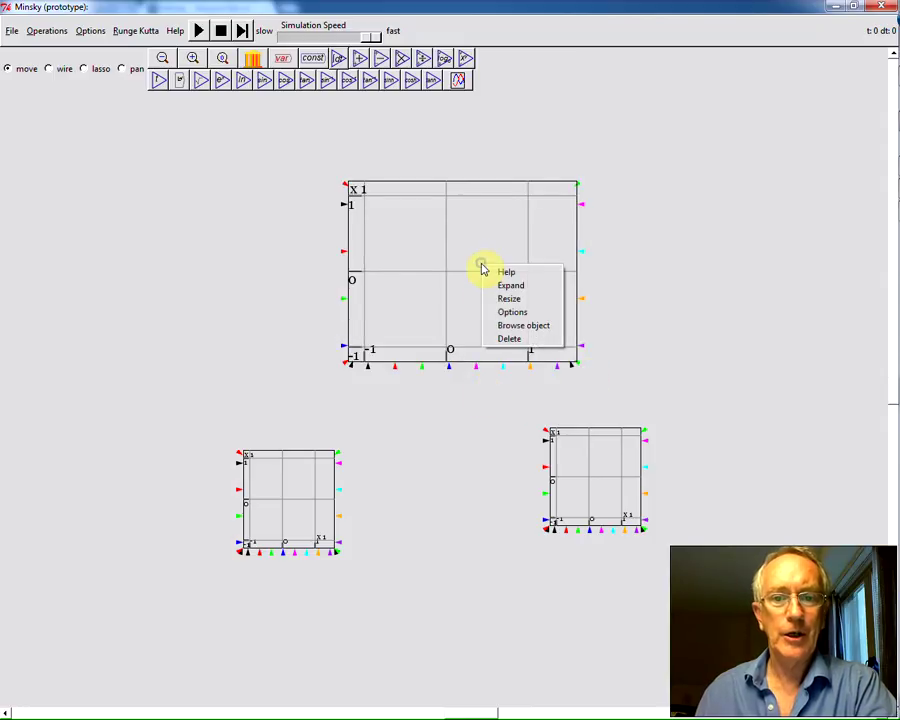
left_click(503, 318)
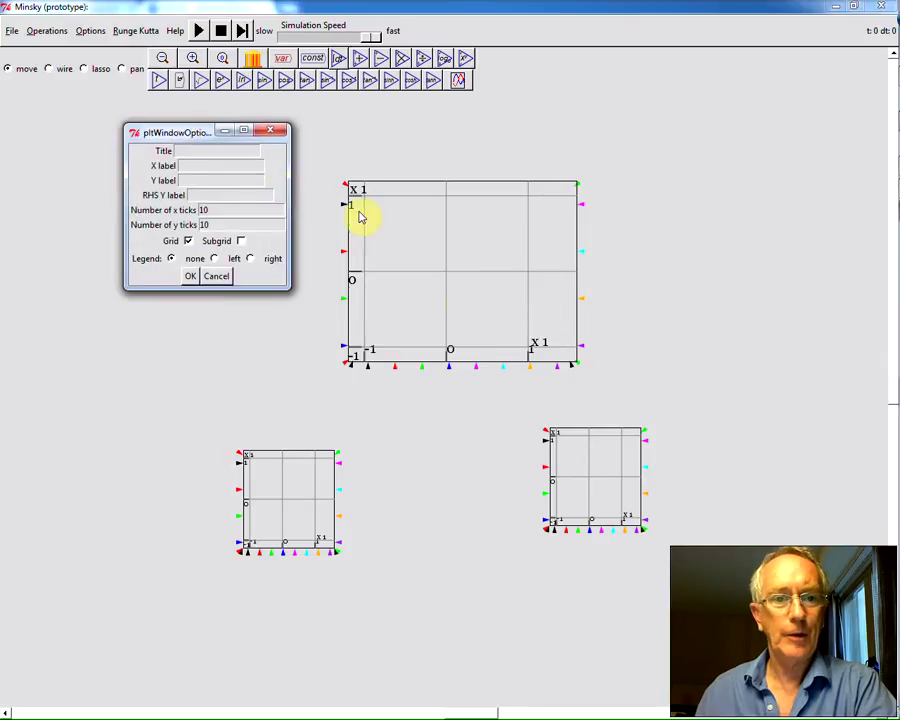
left_click(208, 150)
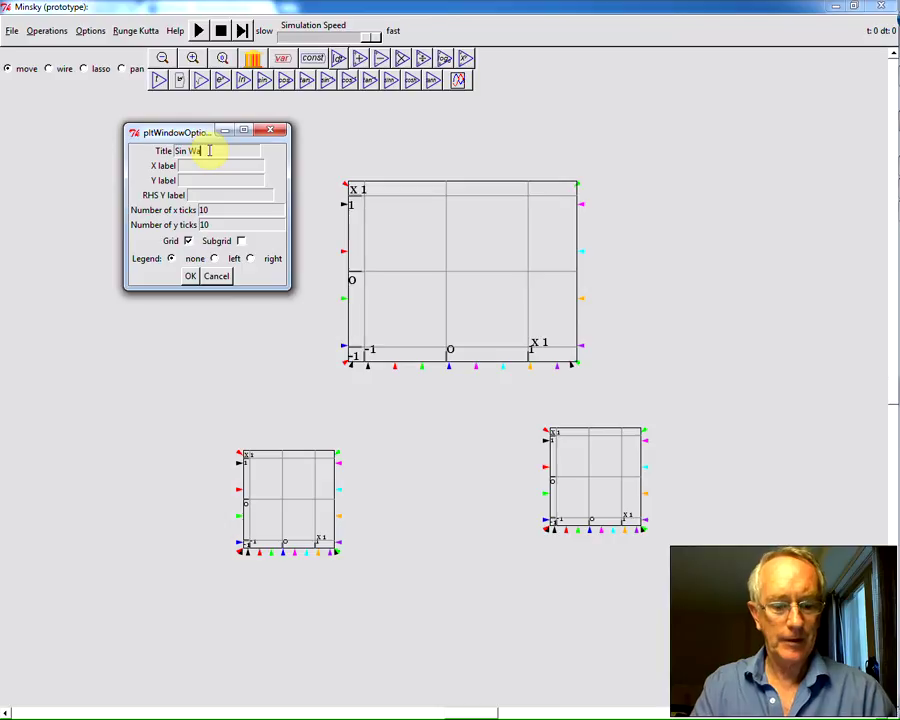
left_click(190, 276)
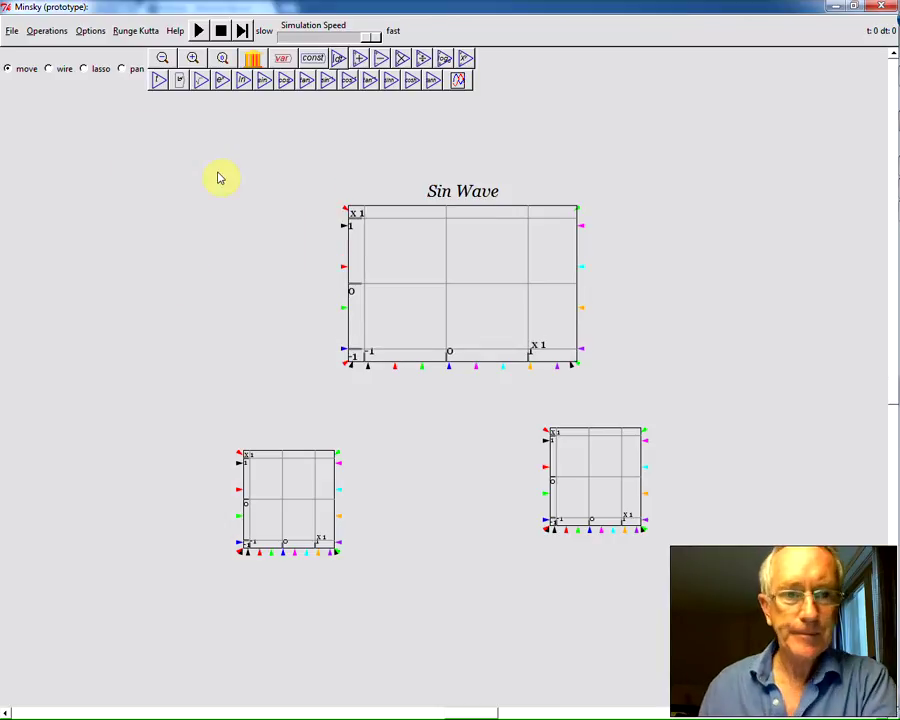
- Place a sin operation to the left of the Sin Wave plot and wire its output to the plot's black left-side input
left_click(265, 81)
left_click(287, 241)
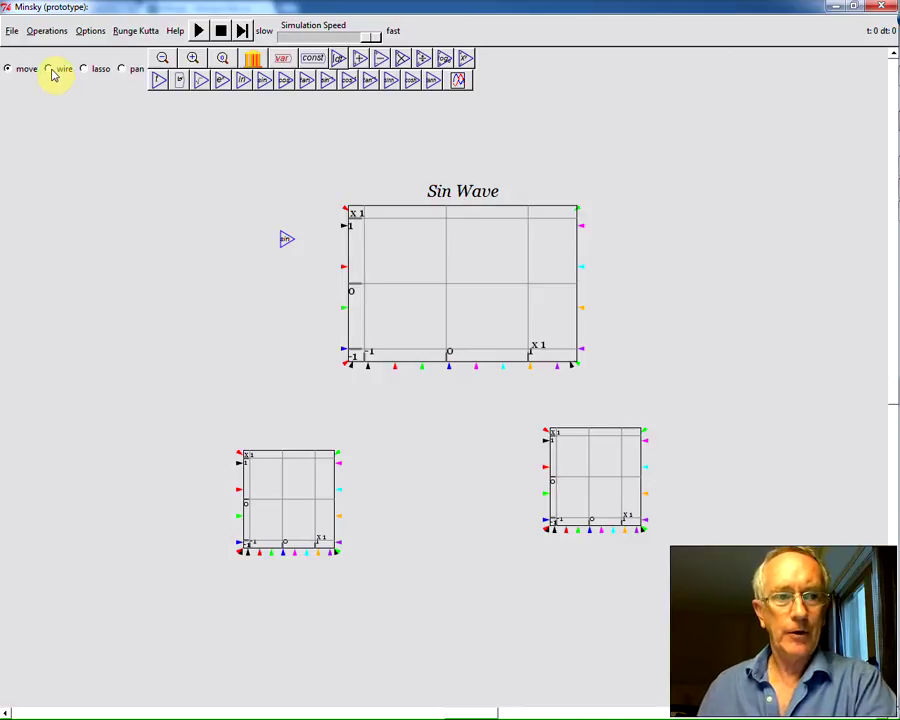
left_click(50, 70)
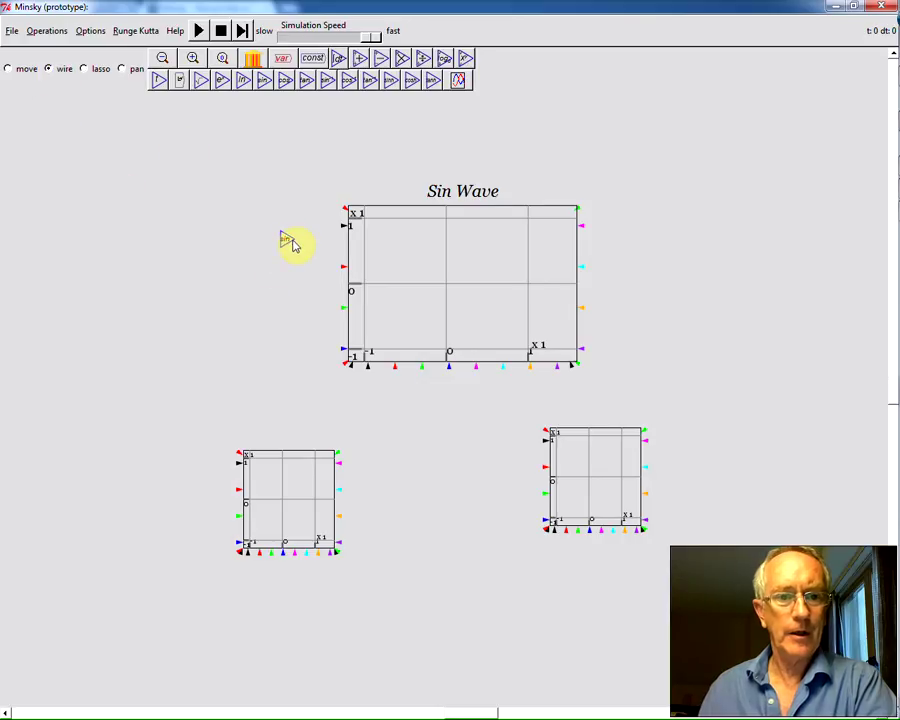
left_click_drag(293, 245, 345, 227)
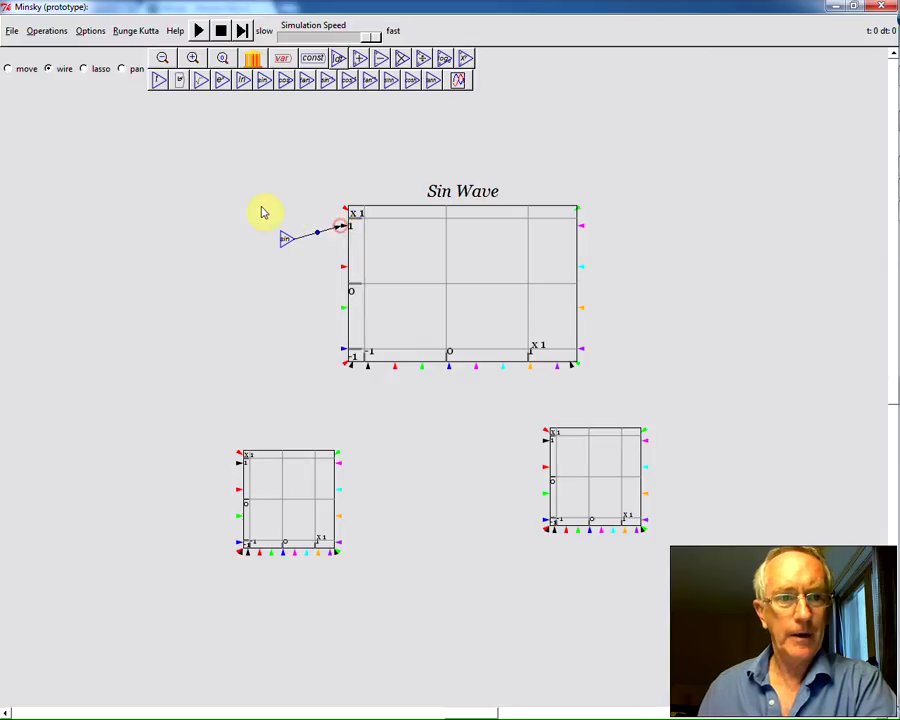
- Try to run the simulation with only the sin operation's output wired
left_click(20, 70)
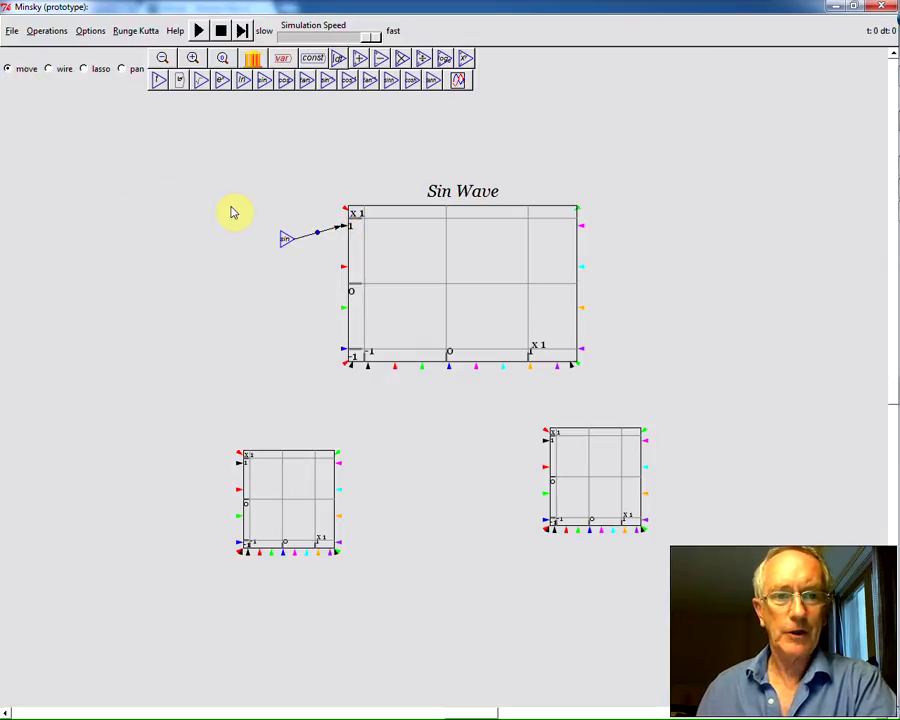
left_click(201, 30)
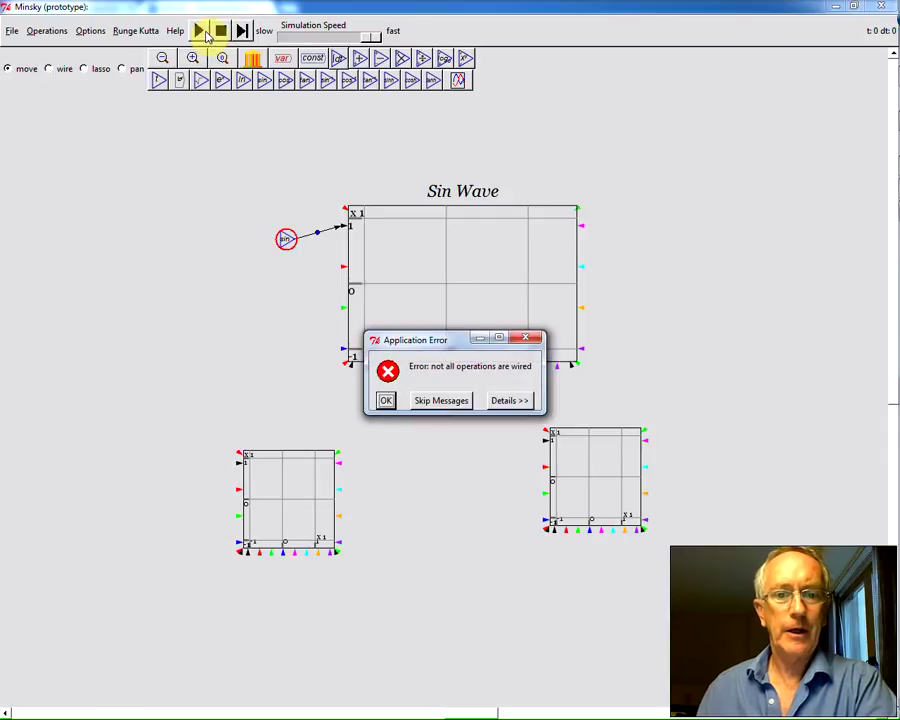
left_click(387, 401)
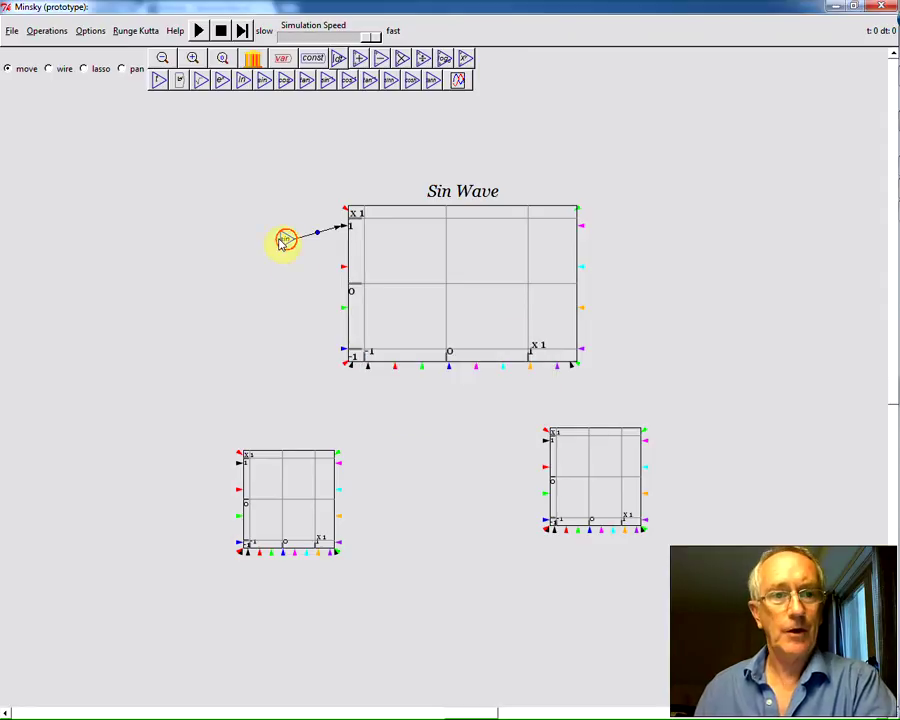
- Place a time operation left of the sin operation and wire it to the sin input and the lower-left plot's black left-side input
left_click(160, 84)
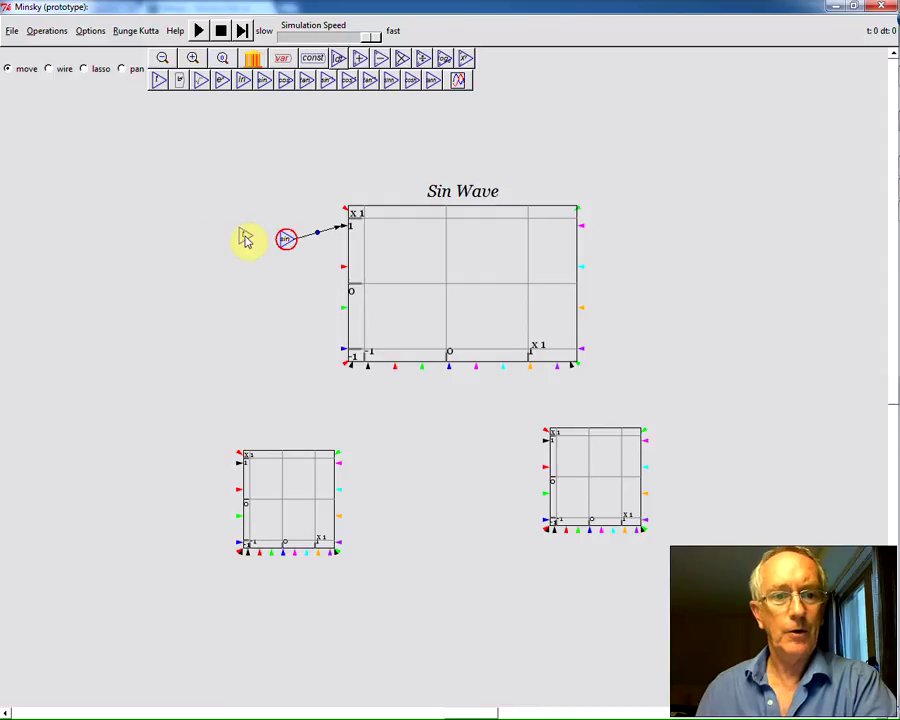
left_click(127, 243)
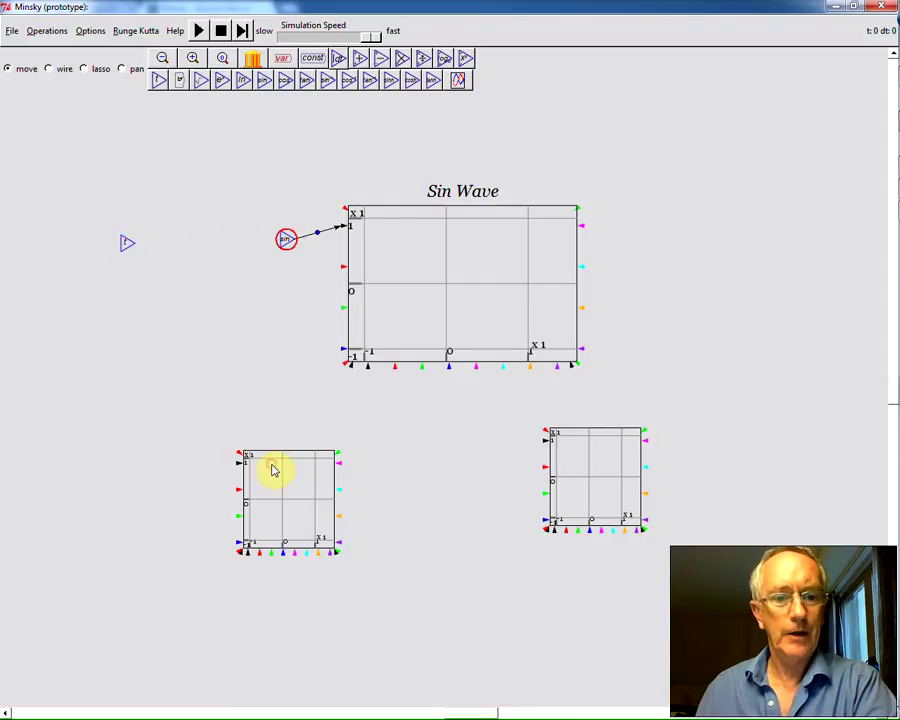
left_click(57, 73)
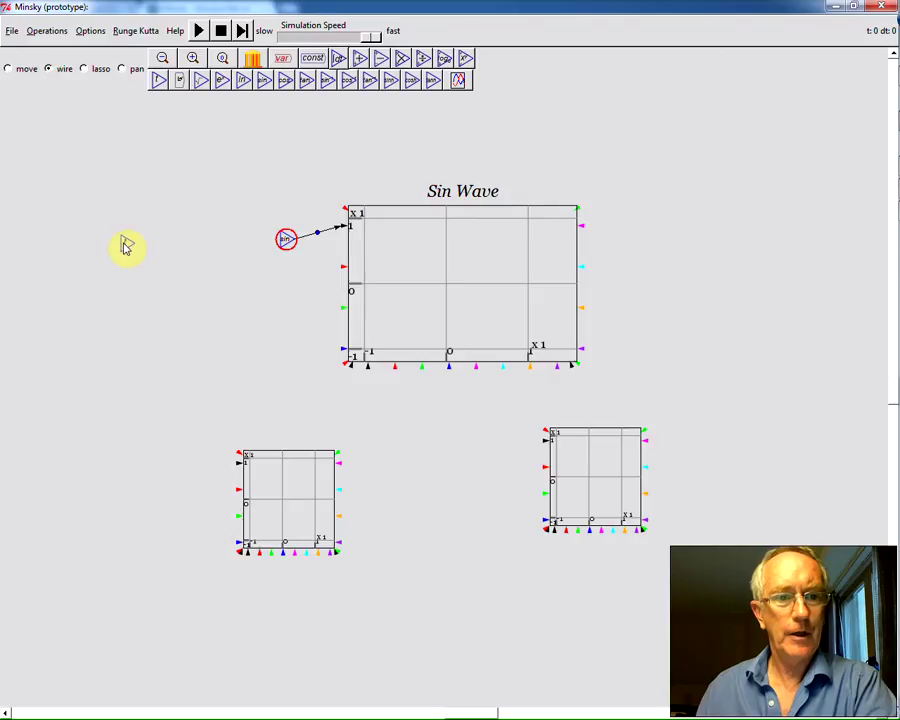
left_click_drag(133, 248, 268, 243)
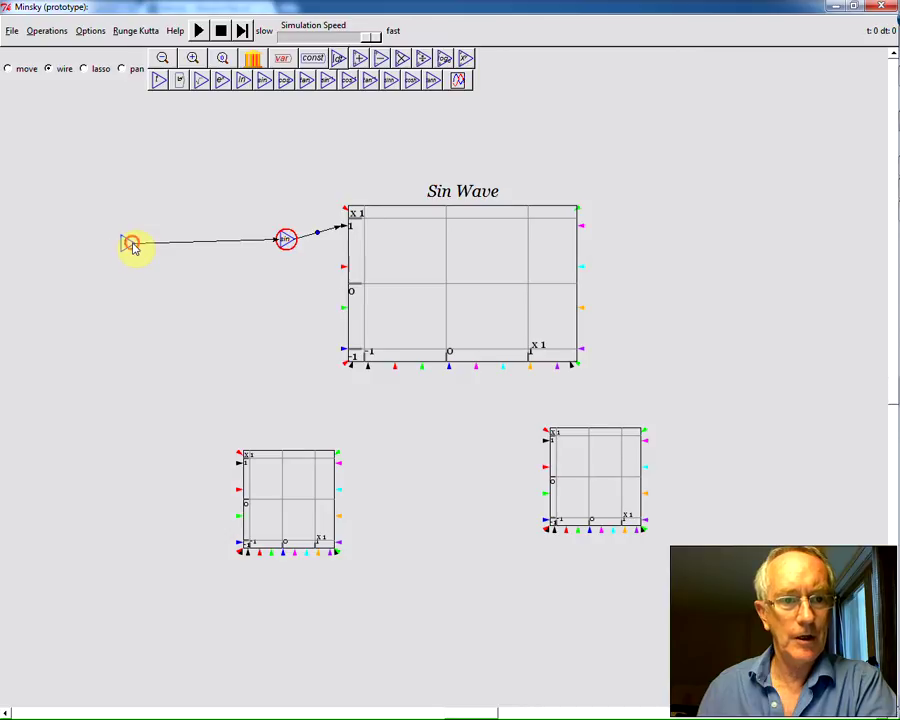
left_click_drag(131, 246, 242, 468)
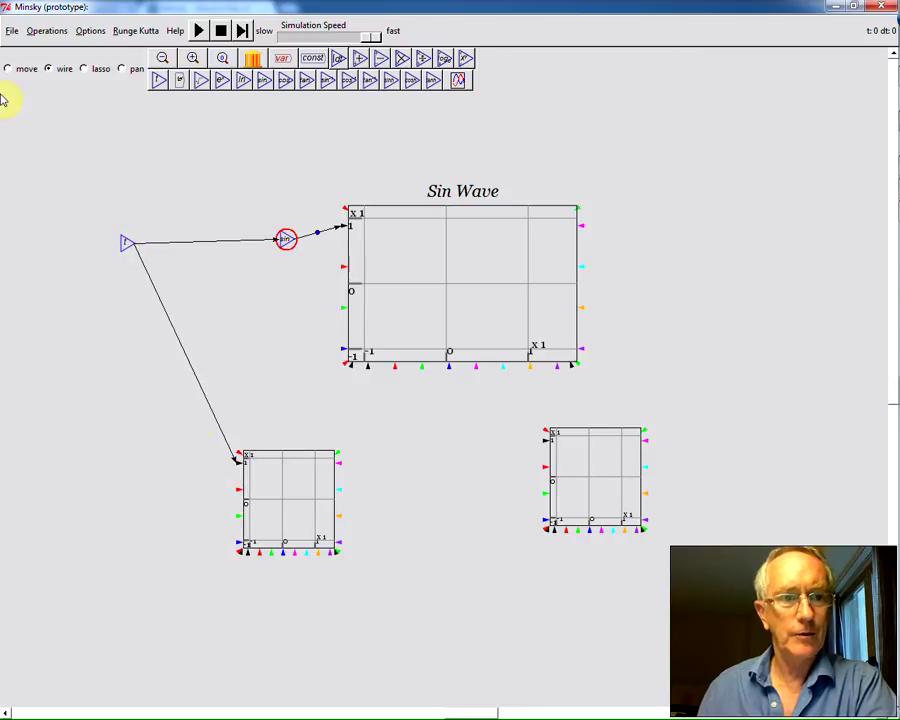
- Run the simulation at the current speed to view both wired plots, and pause it
left_click(16, 68)
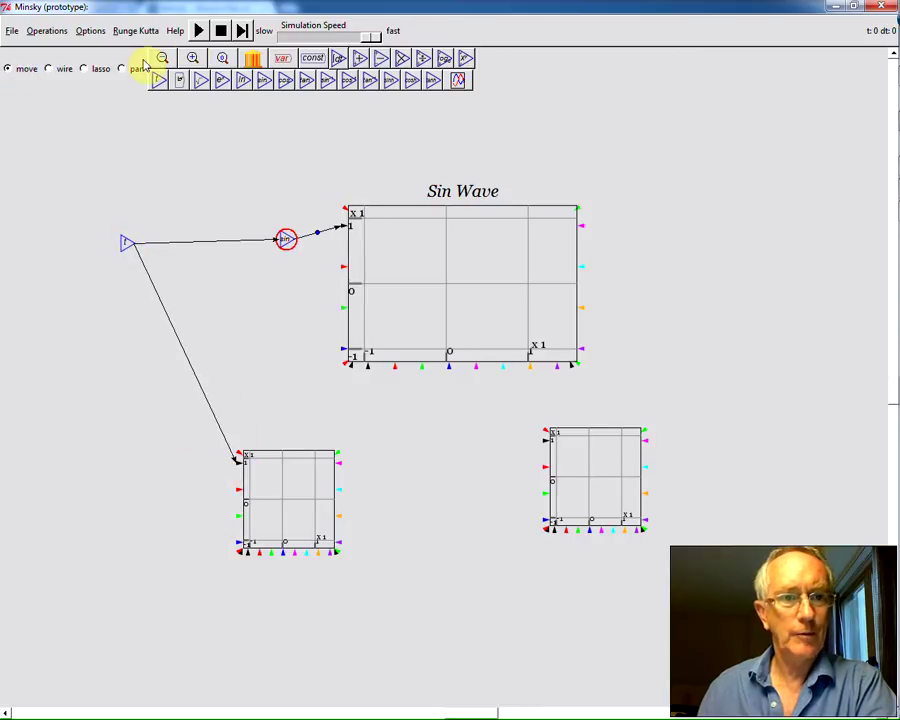
left_click(200, 33)
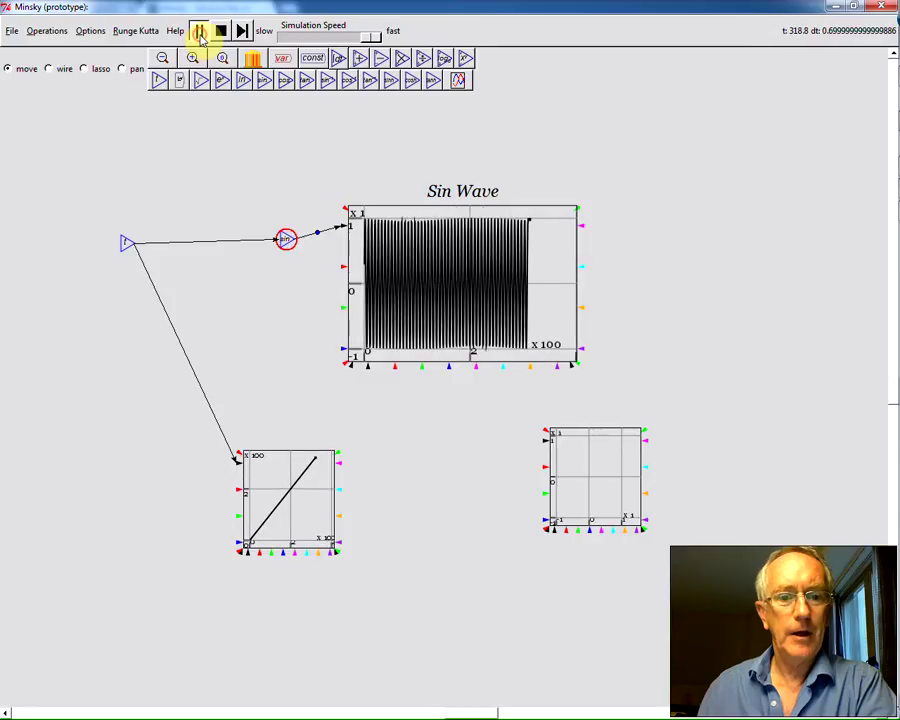
left_click(200, 33)
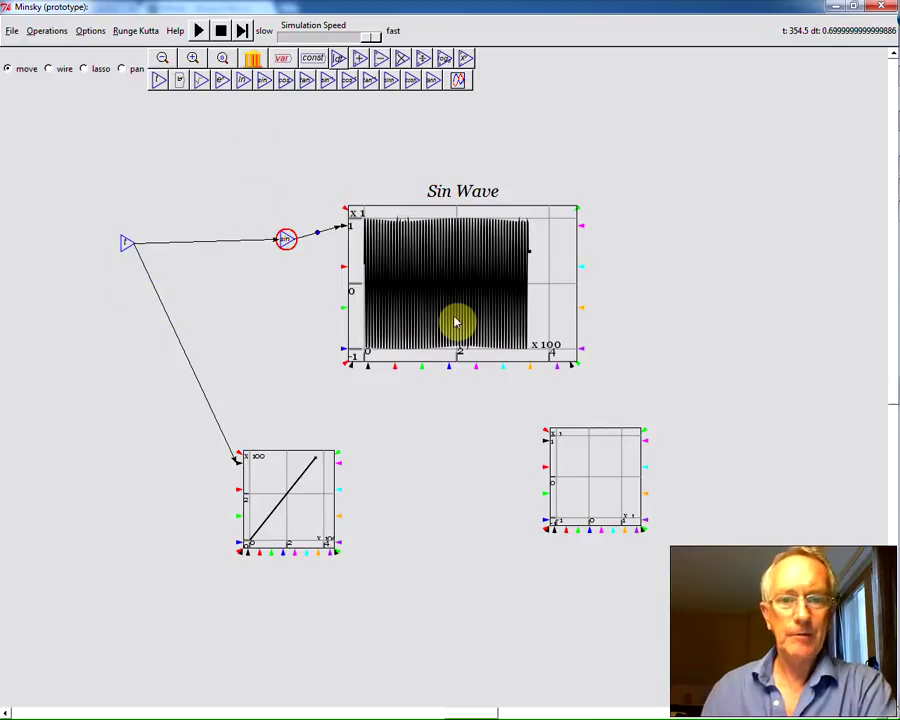
- Reset the simulation, lower its speed to about a third of the slider range, and run it briefly before pausing
left_click(221, 30)
left_click_drag(372, 45, 316, 46)
left_click(199, 31)
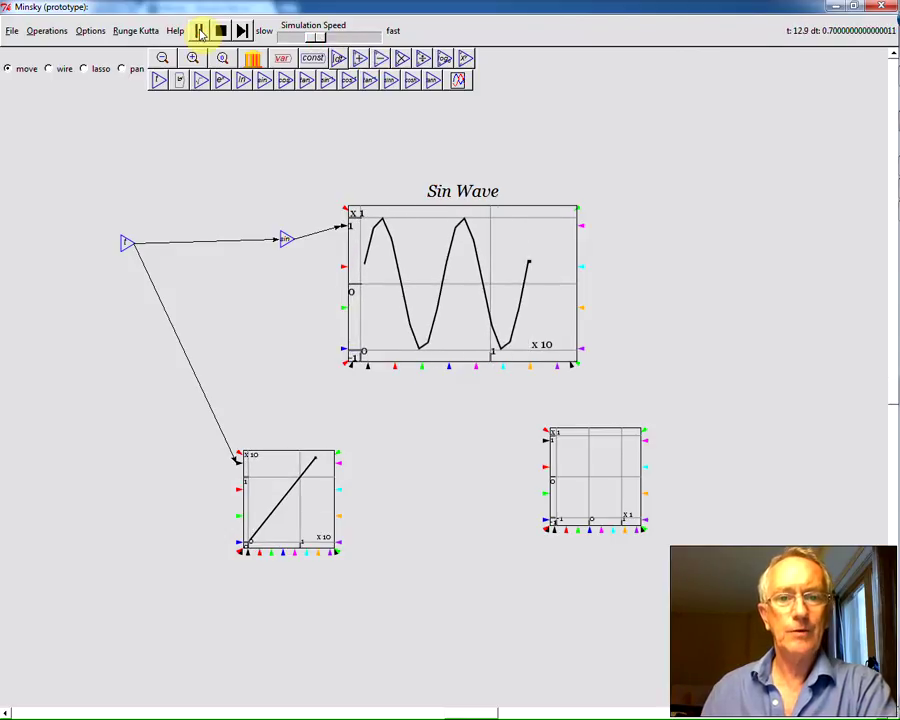
left_click(200, 31)
left_click(247, 241)
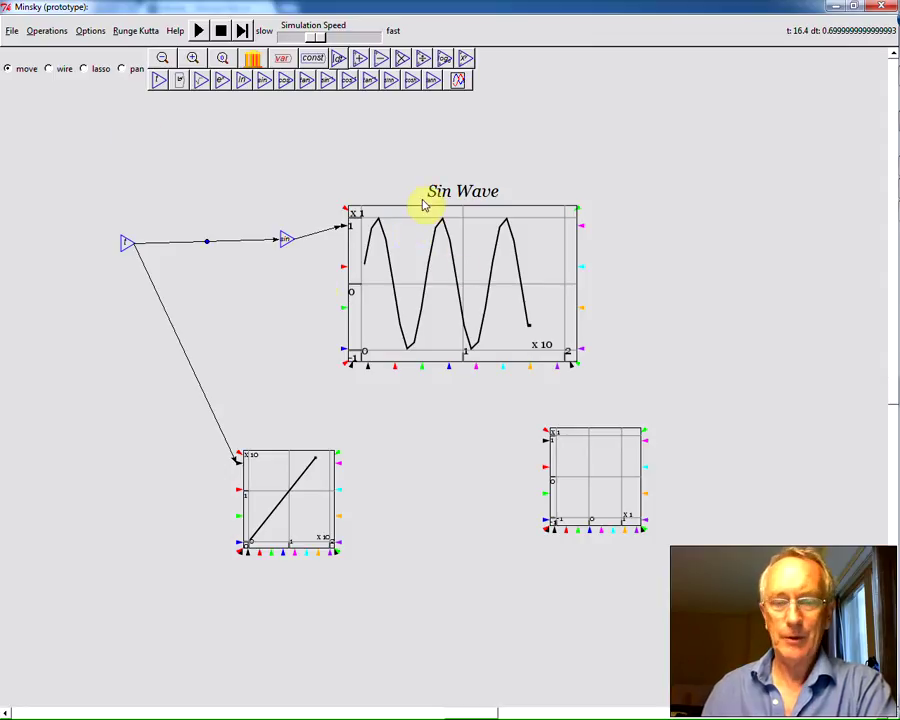
- Set the Runge-Kutta maximum step size to 0.01, rerun the simulation from the start and pause it
left_click(130, 34)
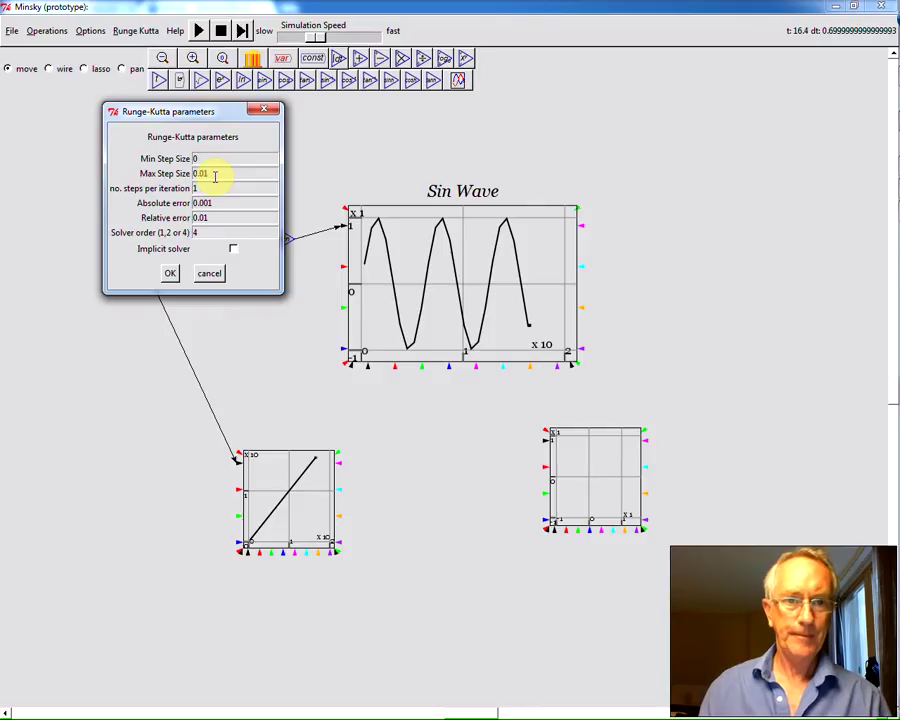
left_click(171, 278)
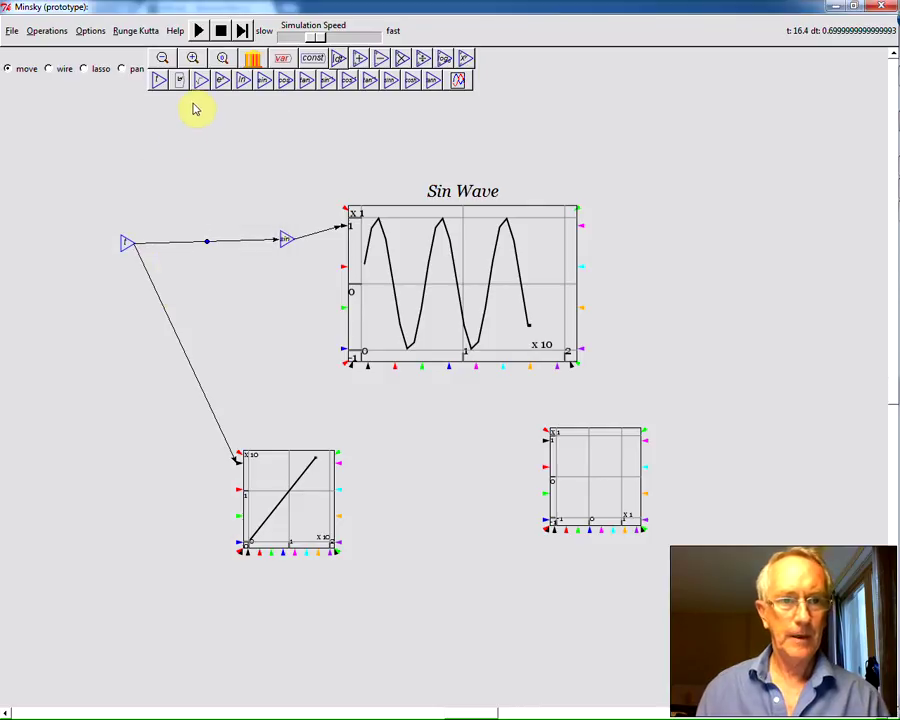
left_click(201, 32)
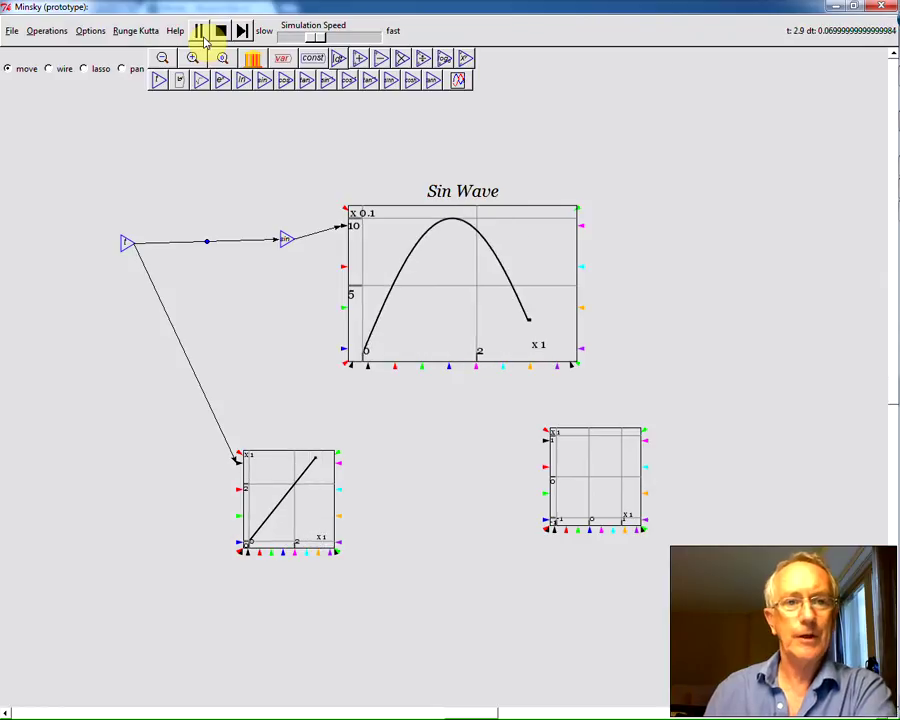
left_click(200, 33)
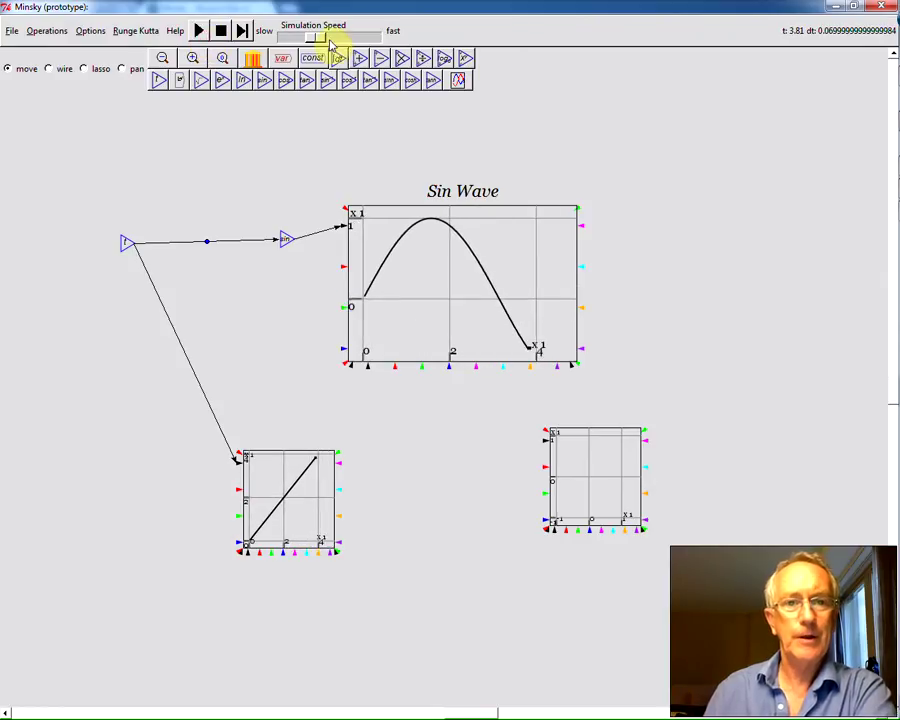
- Raise the simulation speed close to its fastest setting, continue the run for several sine cycles and pause it
left_click_drag(321, 35, 374, 37)
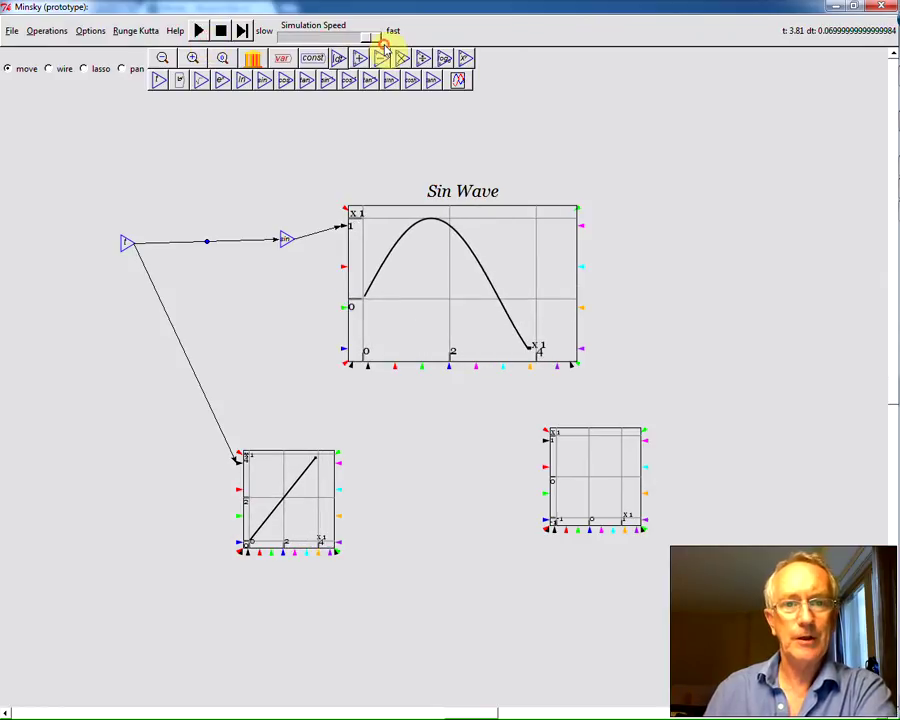
left_click(200, 31)
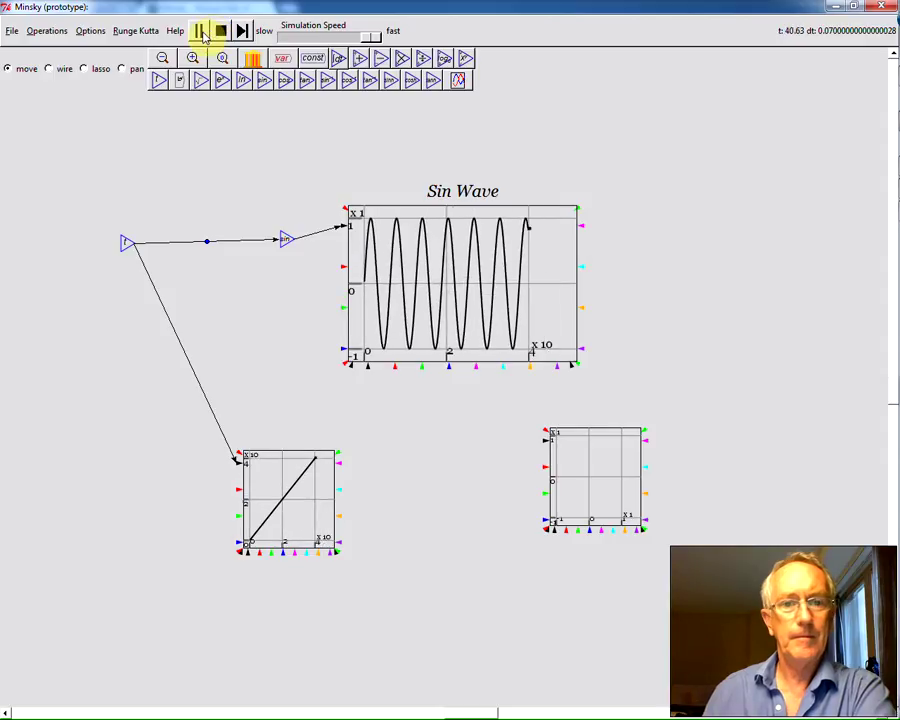
left_click(201, 32)
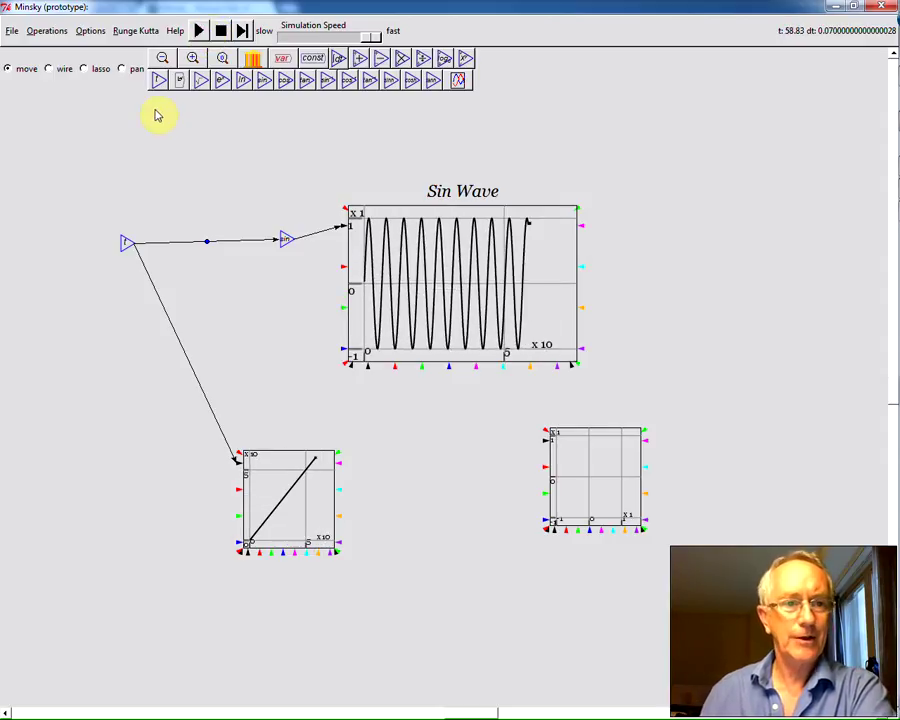
- Save the model as "sine" in the recently used Minsky folder on drive D
left_click(13, 31)
left_click(33, 102)
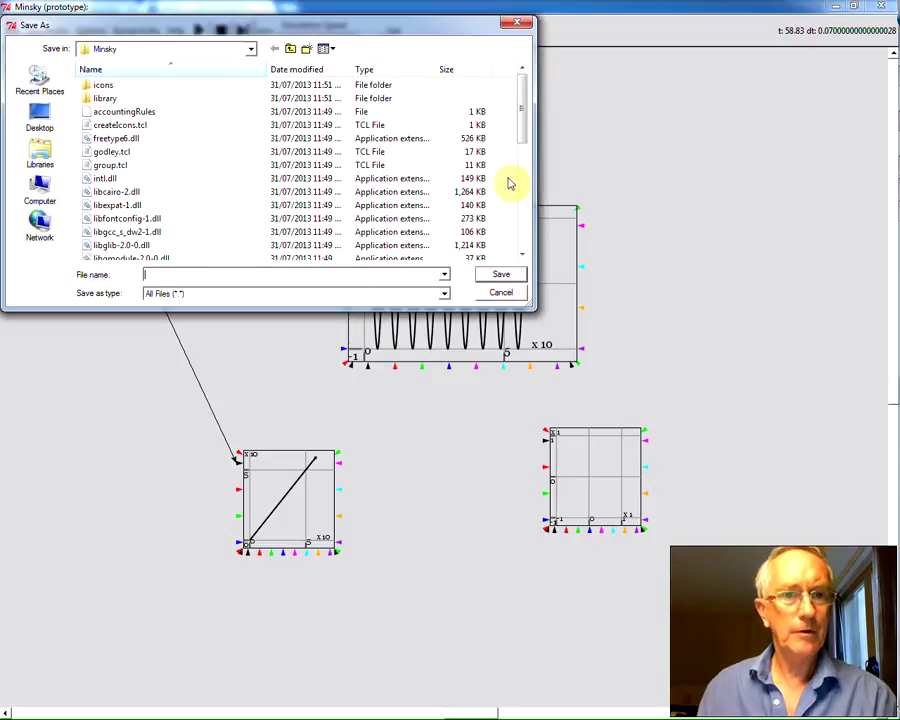
left_click(251, 50)
left_click(46, 98)
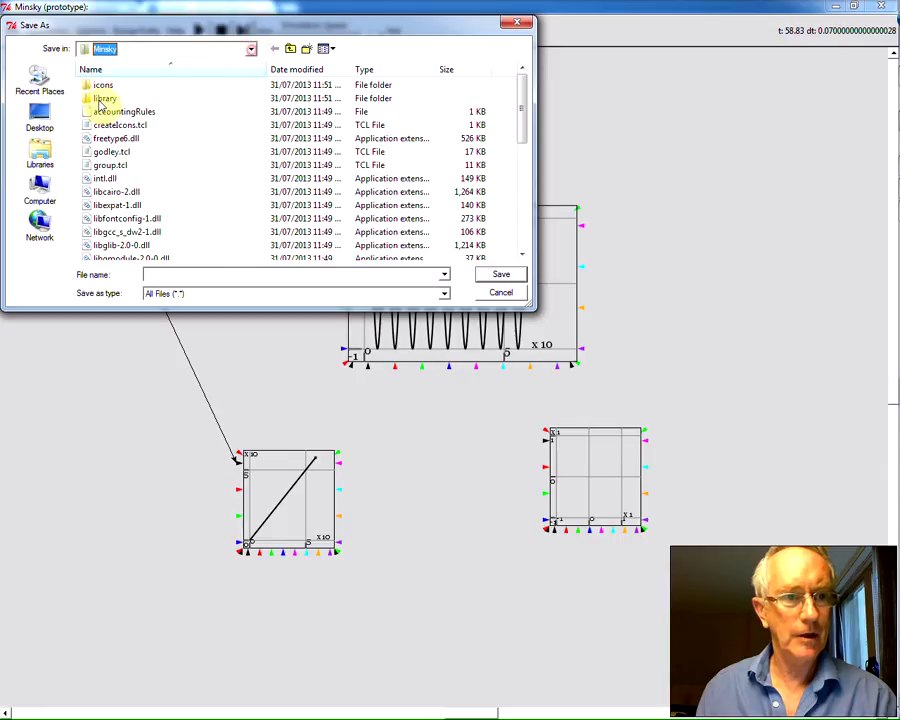
left_click(50, 100)
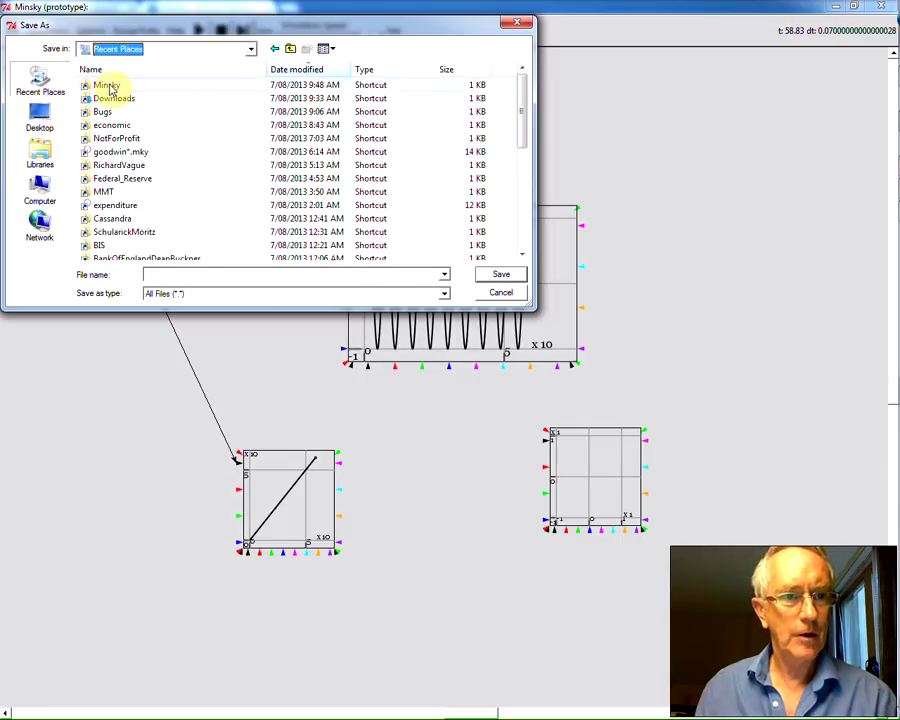
double_click(106, 83)
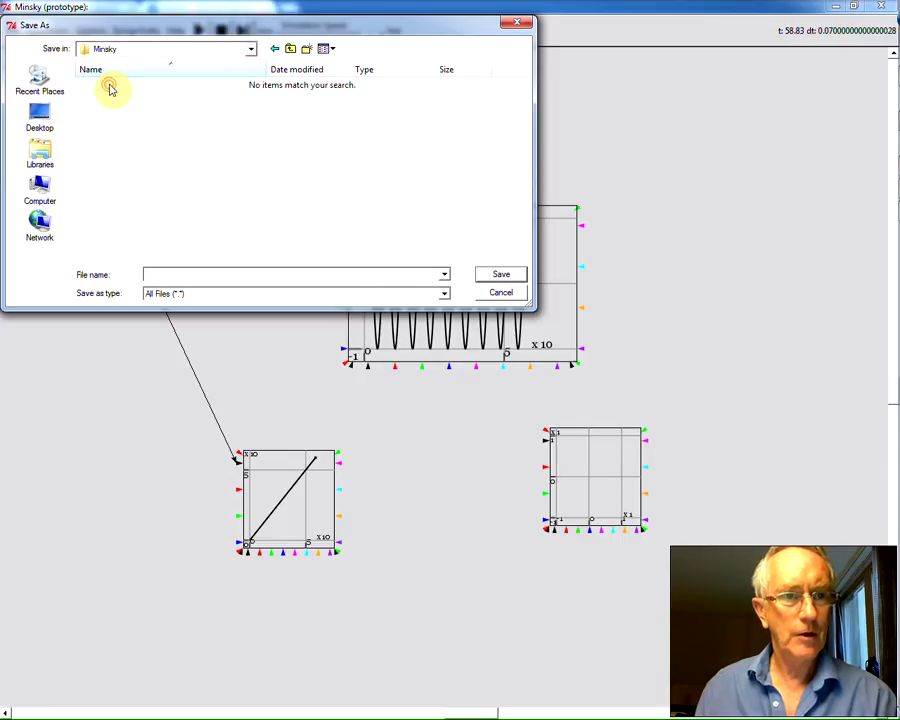
left_click(183, 278)
type("sine")
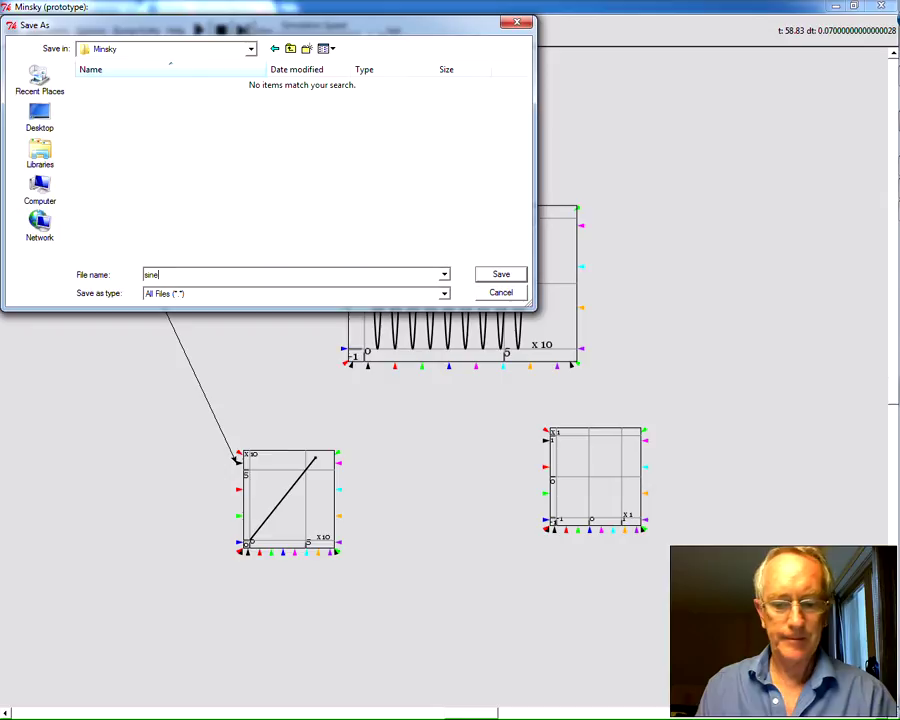
key("Return")
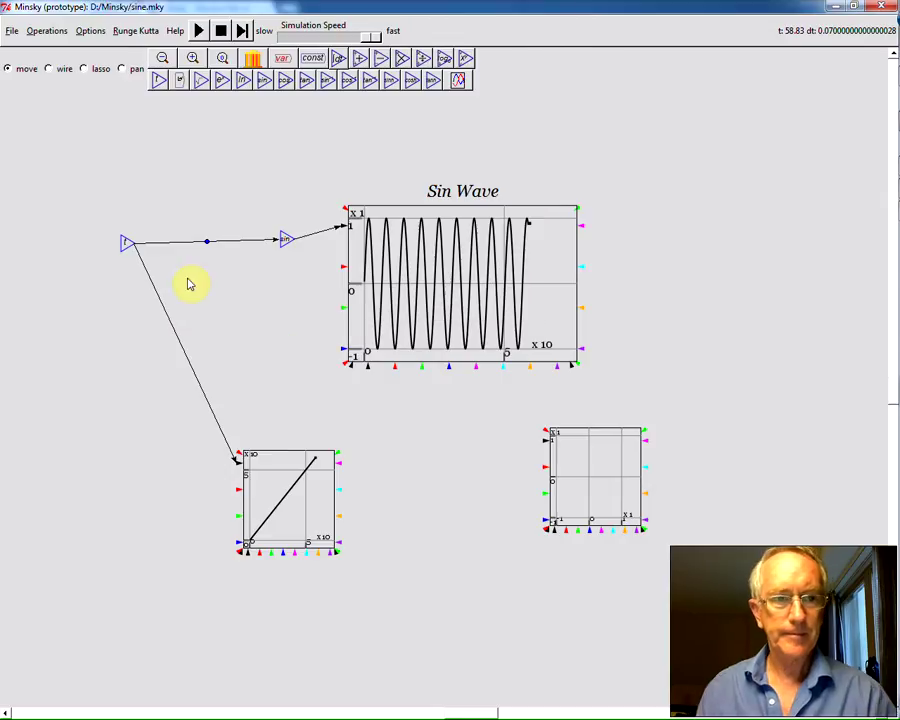
- Export the model's equations as LaTeX to a file named "sine" in the same Minsky folder
left_click(13, 30)
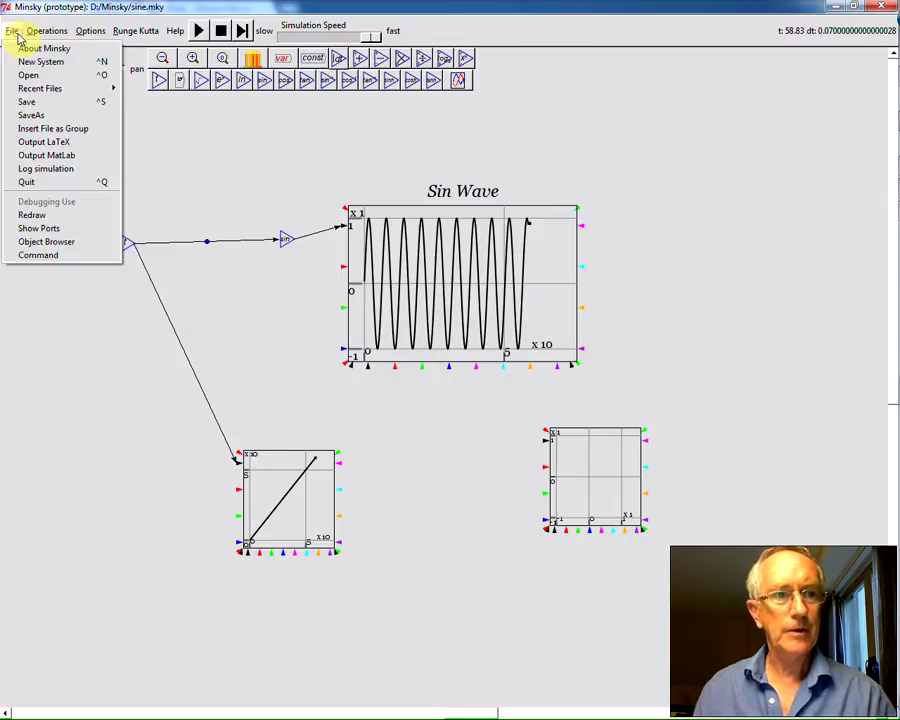
left_click(43, 147)
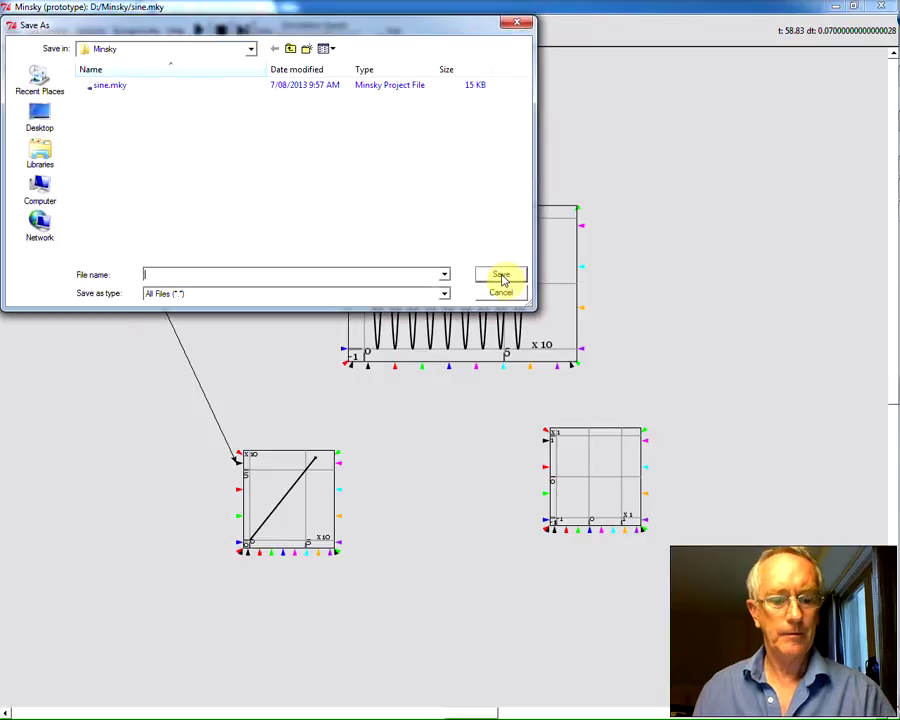
type("sine")
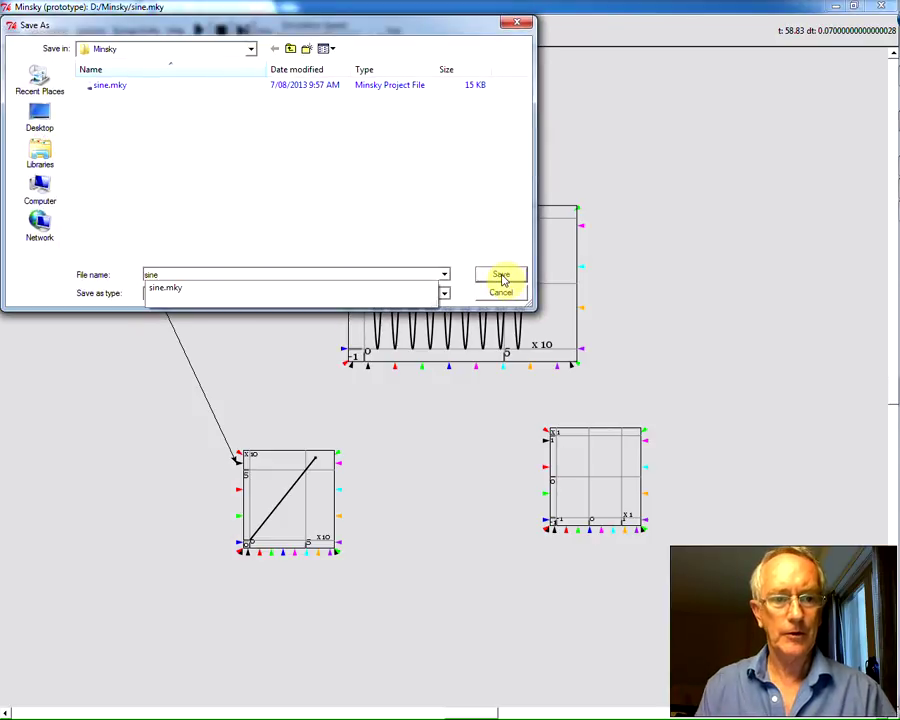
left_click(503, 278)
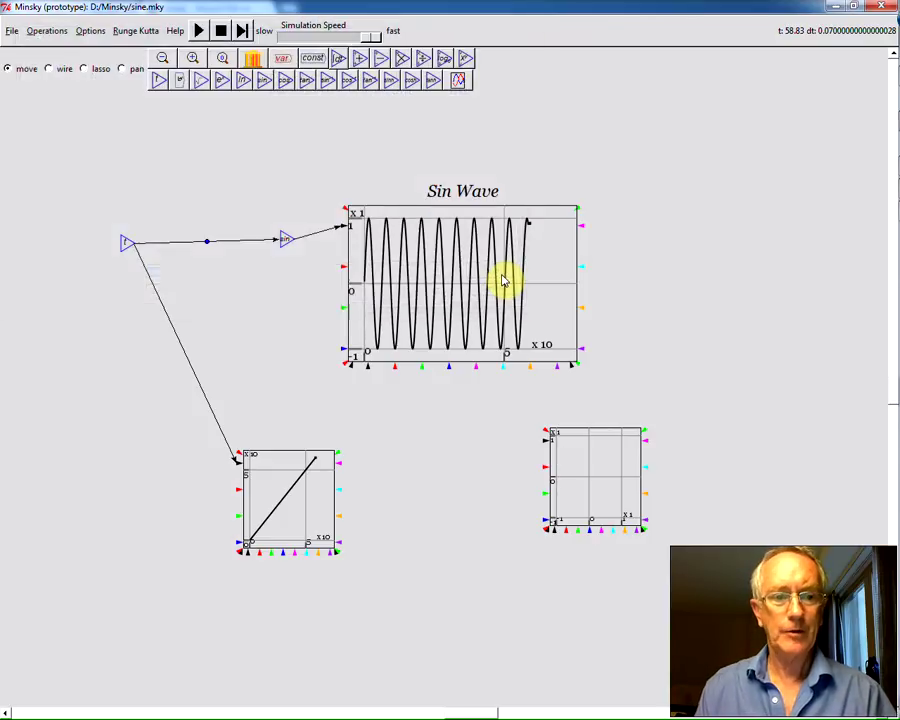
- Switch to the Minsky folder in Windows Explorer, view sine.tex in TeX Word with its default running parameters, and return to Minsky
key("alt+Tab")
key("alt+Tab")
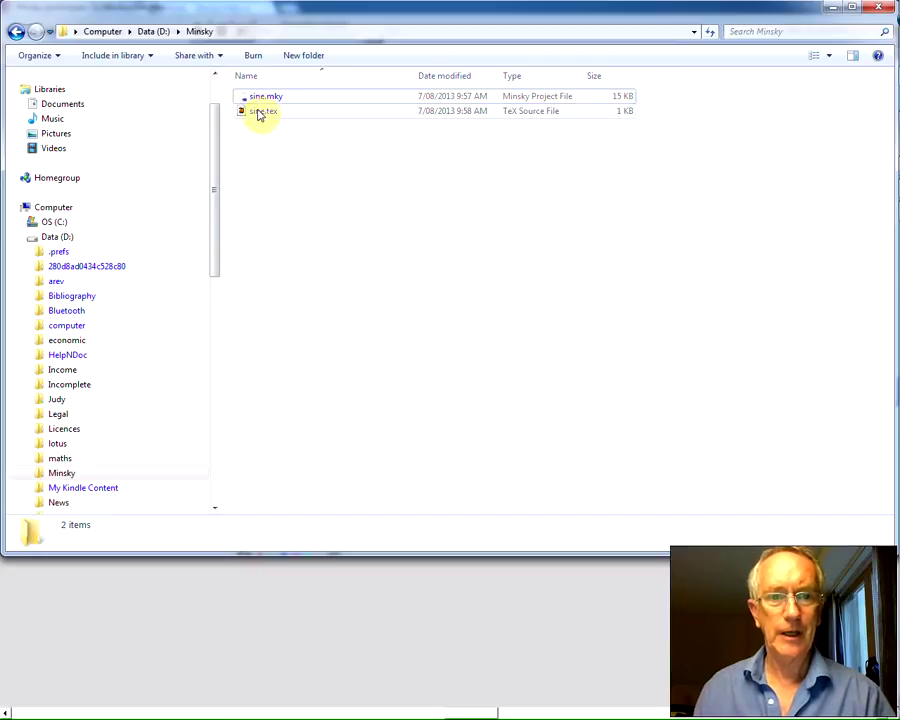
left_click(259, 112)
double_click(259, 112)
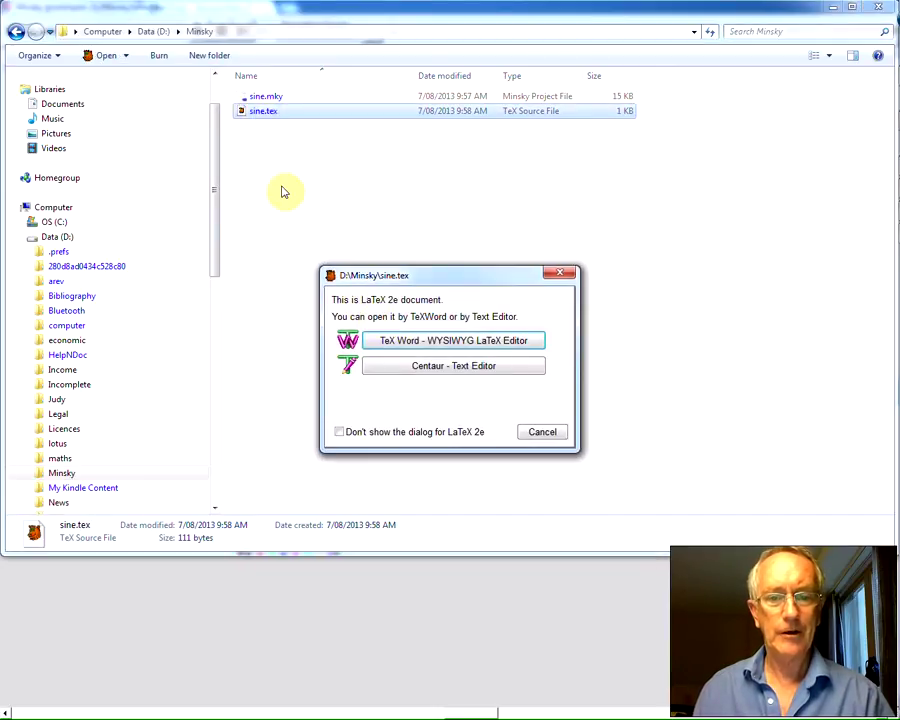
left_click(411, 340)
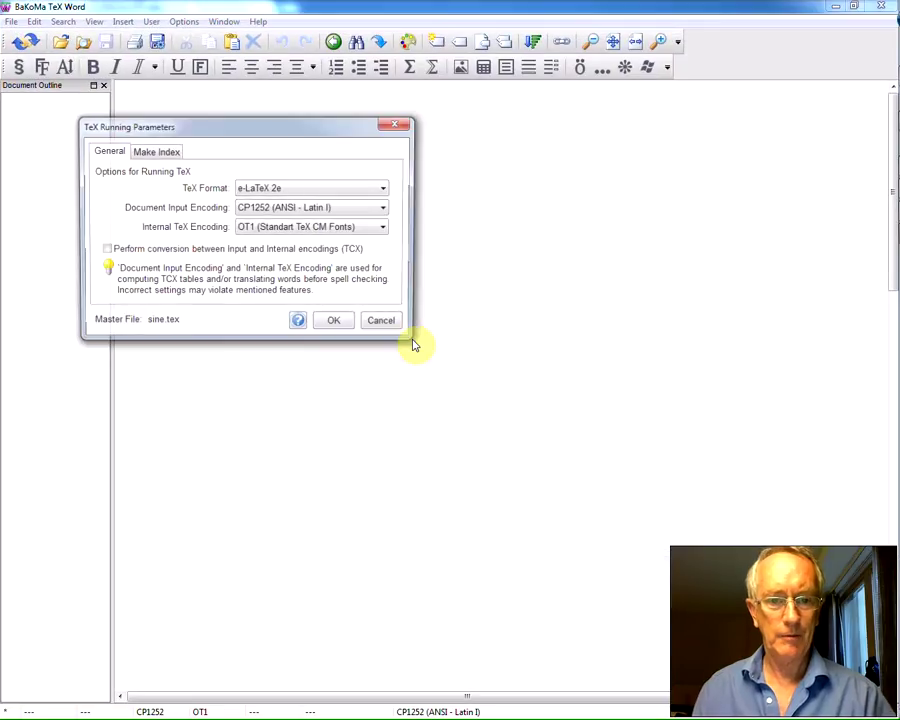
left_click(357, 329)
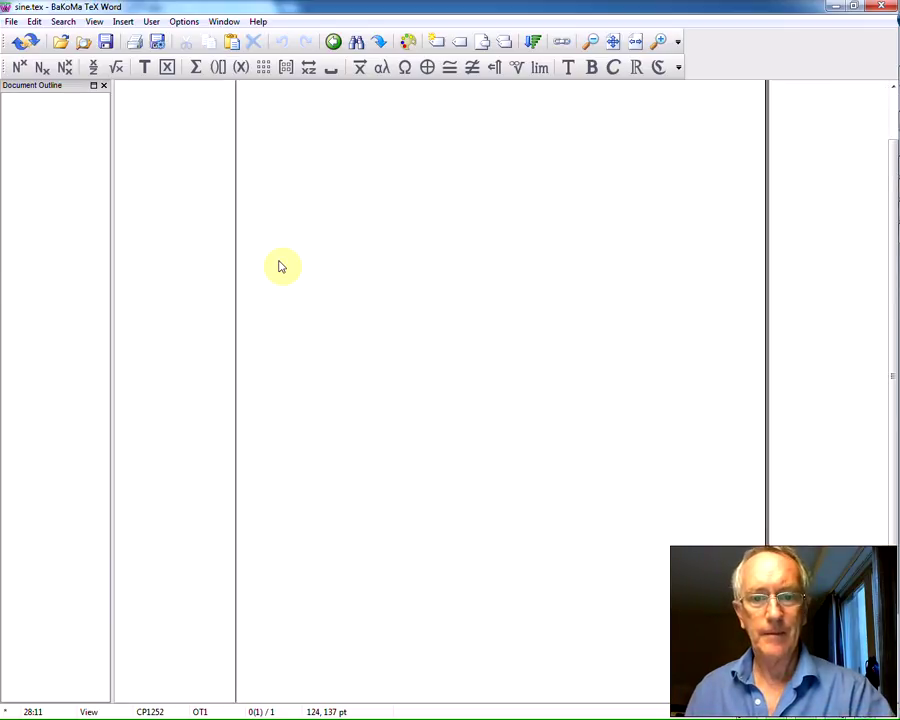
key("alt+Tab")
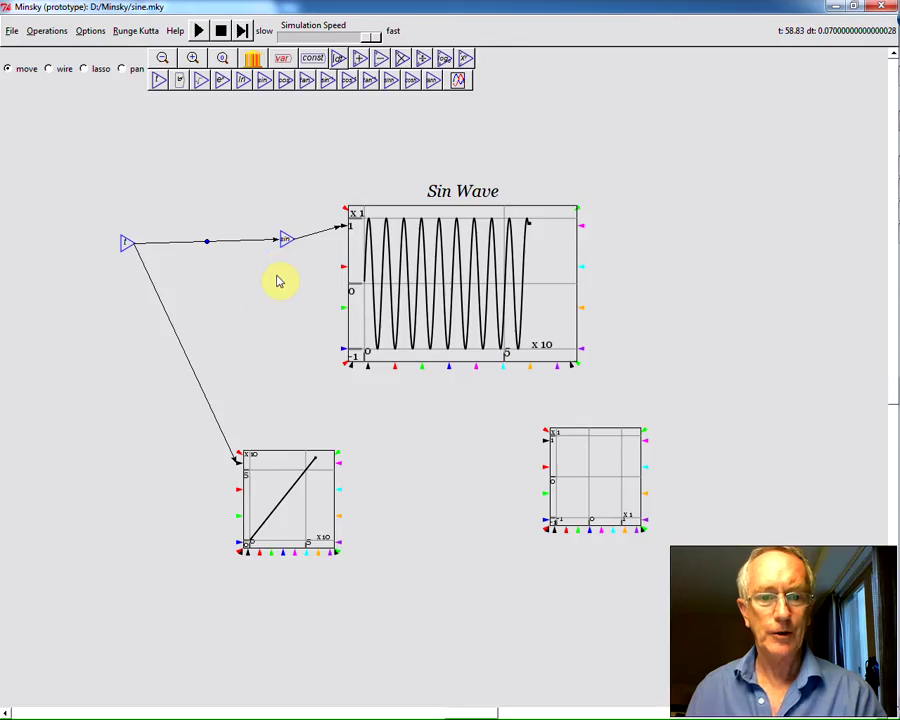
- Create a variable named Fred above the sin block and move the sin block closer to the time block
left_click(282, 64)
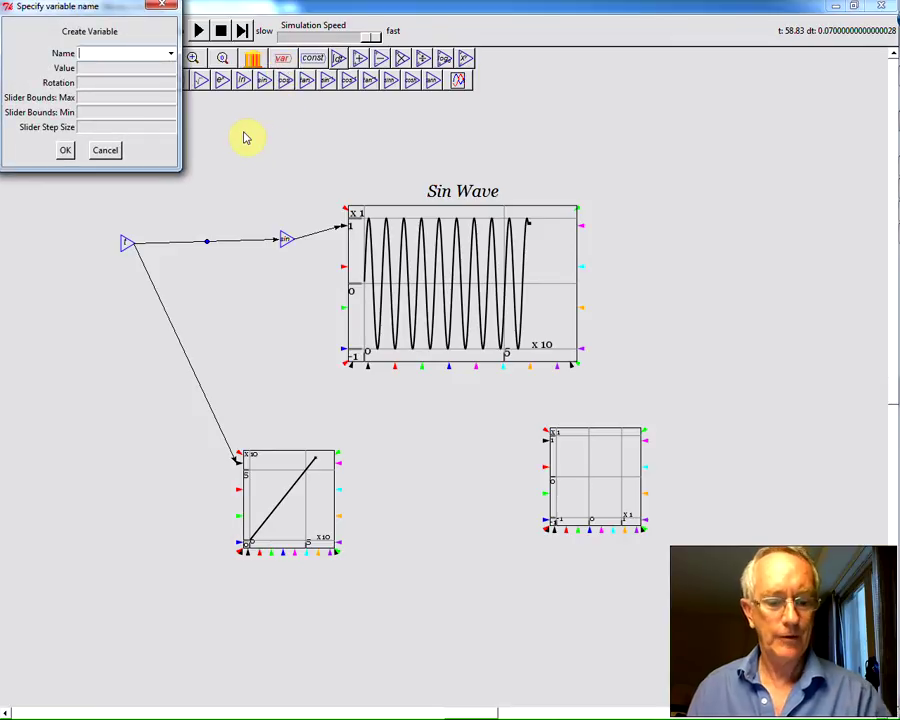
left_click(66, 150)
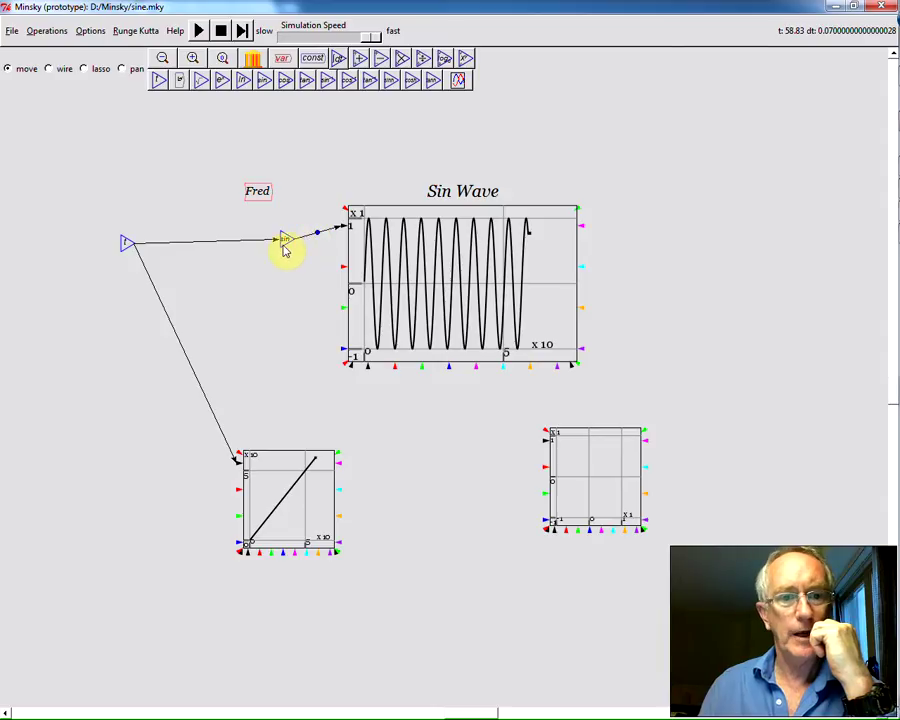
left_click_drag(287, 246, 201, 250)
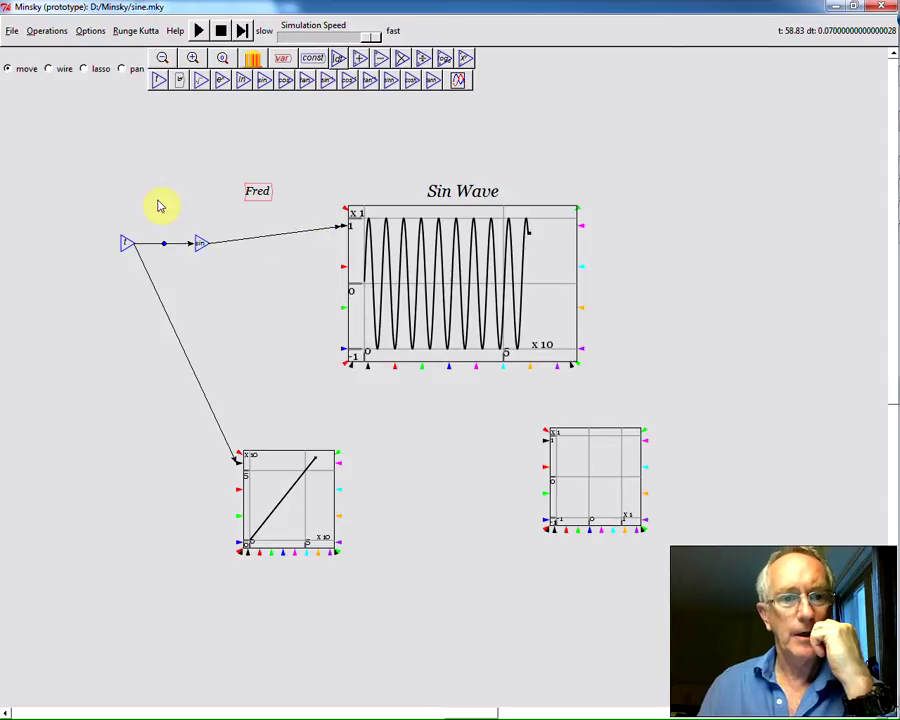
- Delete the wire from sin to the Sin Wave plot and connect sin through the Fred variable to the plot
right_click(271, 237)
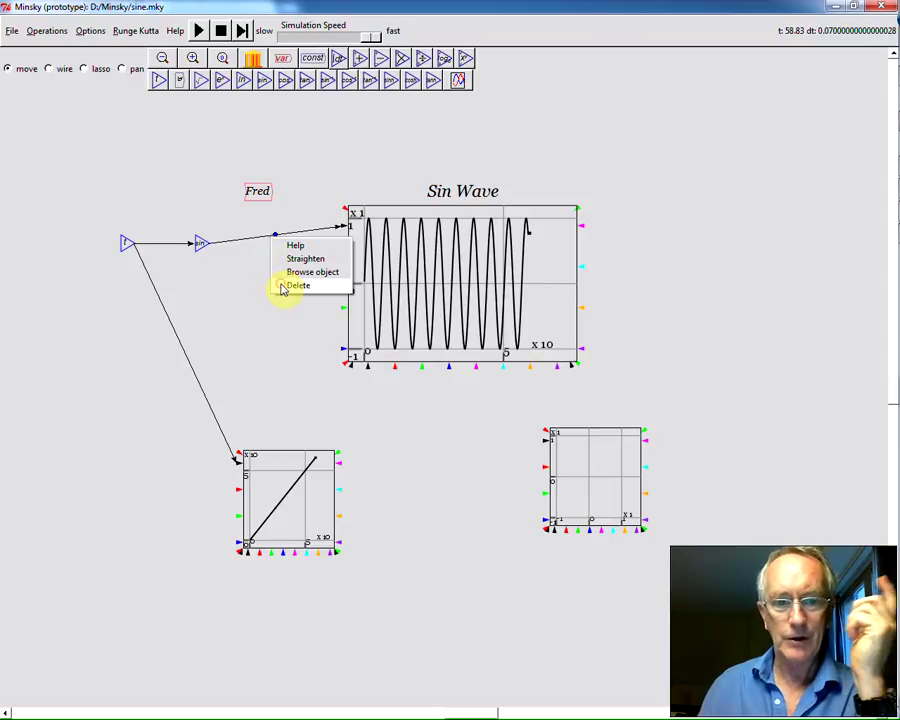
left_click(283, 287)
left_click_drag(261, 199, 268, 239)
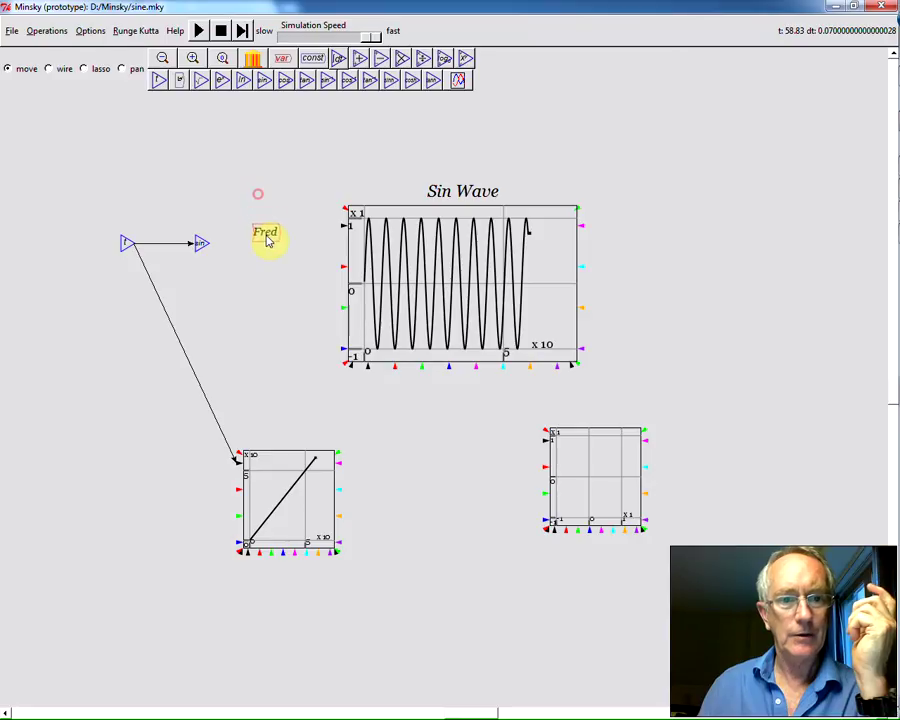
left_click(60, 69)
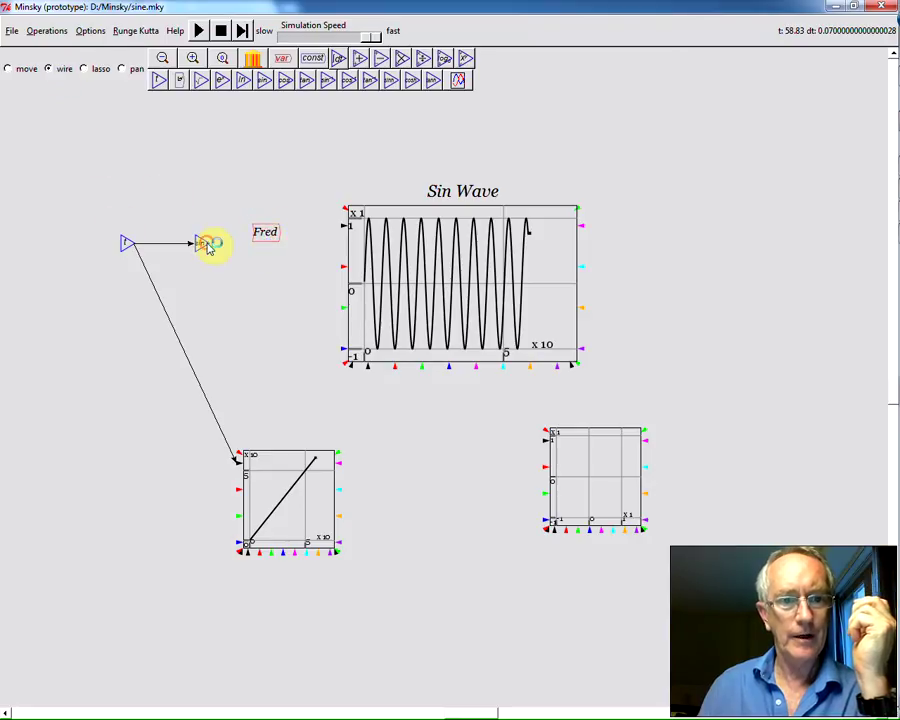
mouse_move(209, 243)
left_mouse_down()
mouse_move(254, 238)
mouse_move(342, 268)
left_mouse_up()
- Export the model's equations as LaTeX again, replacing the existing sine.tex in the Minsky folder
left_click(12, 30)
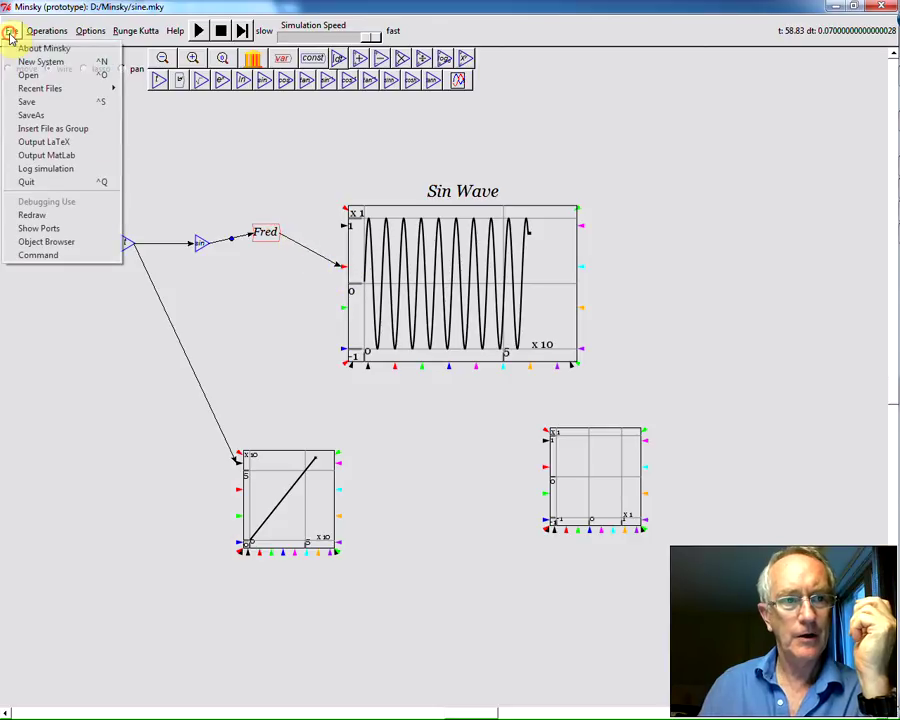
left_click(11, 32)
left_click(11, 32)
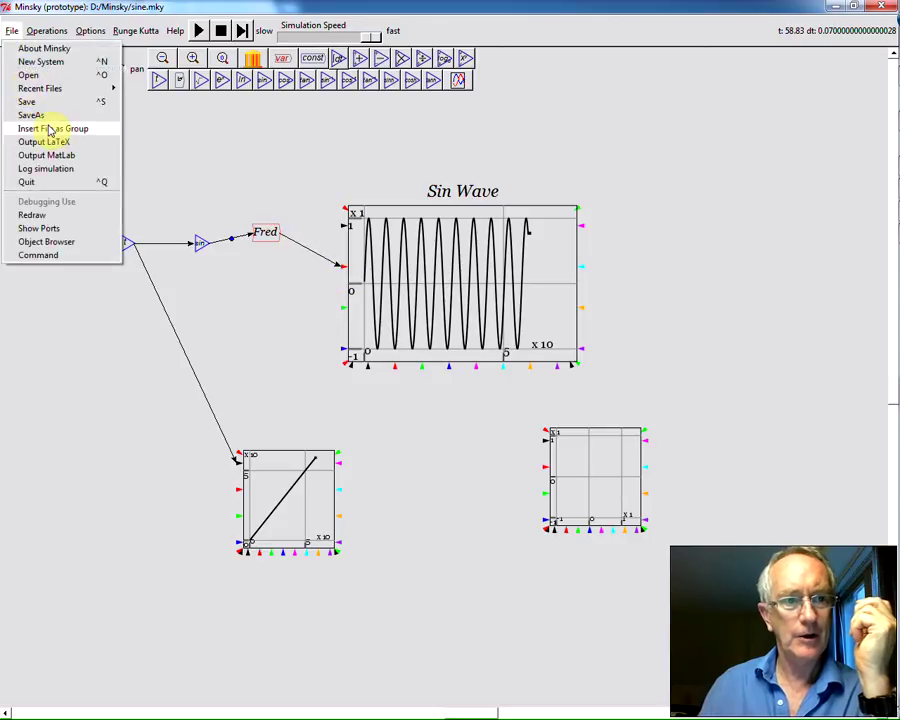
left_click(30, 114)
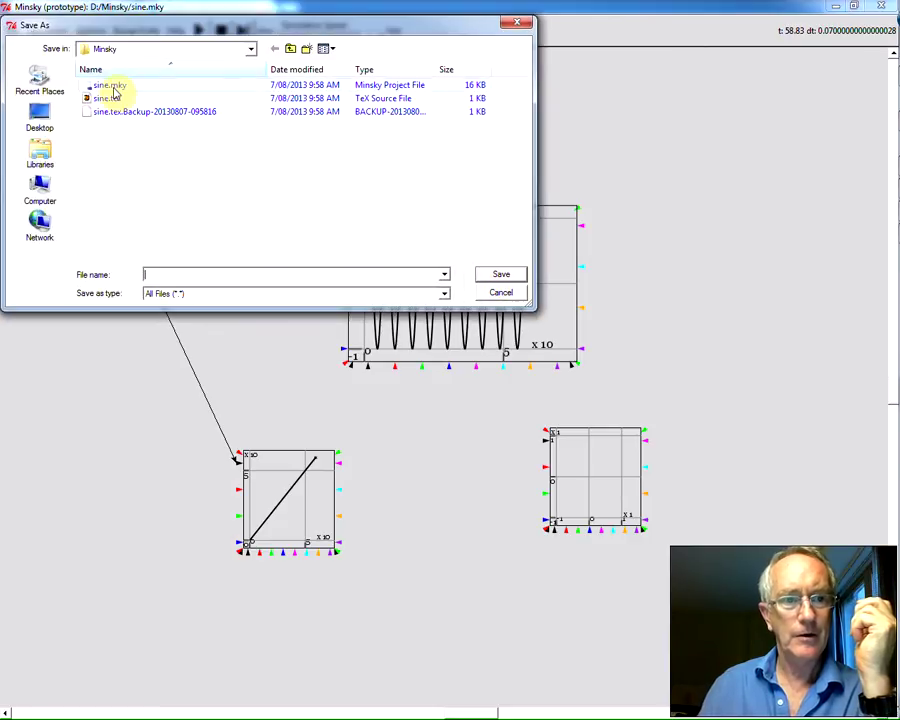
double_click(112, 98)
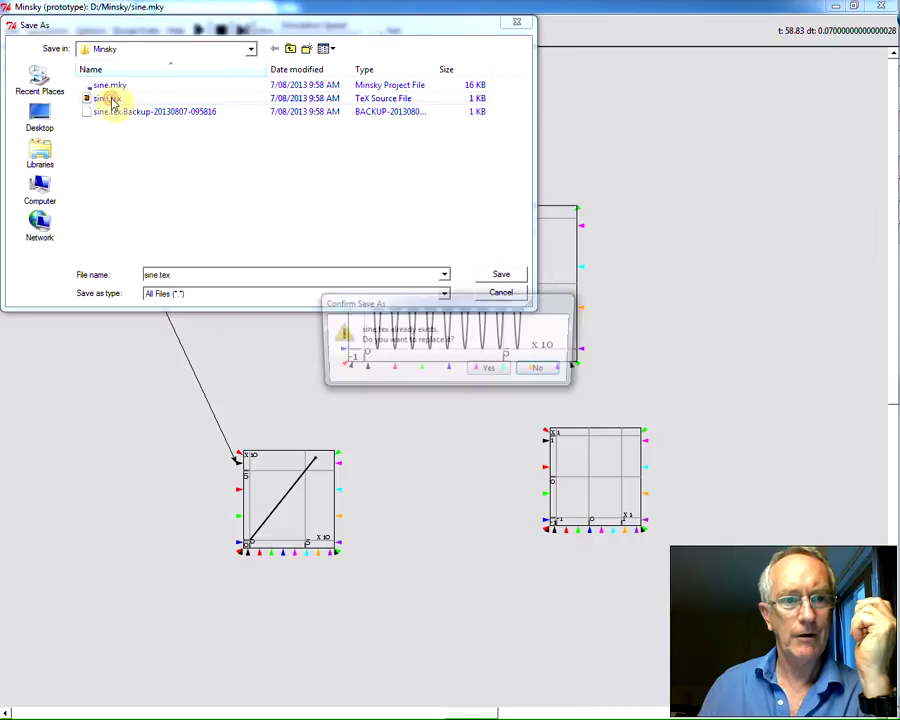
left_click(494, 370)
- Switch to the Minsky folder in Windows Explorer, view sine.tex in TeX Word with its default running parameters, and return to Minsky
key("alt+Tab")
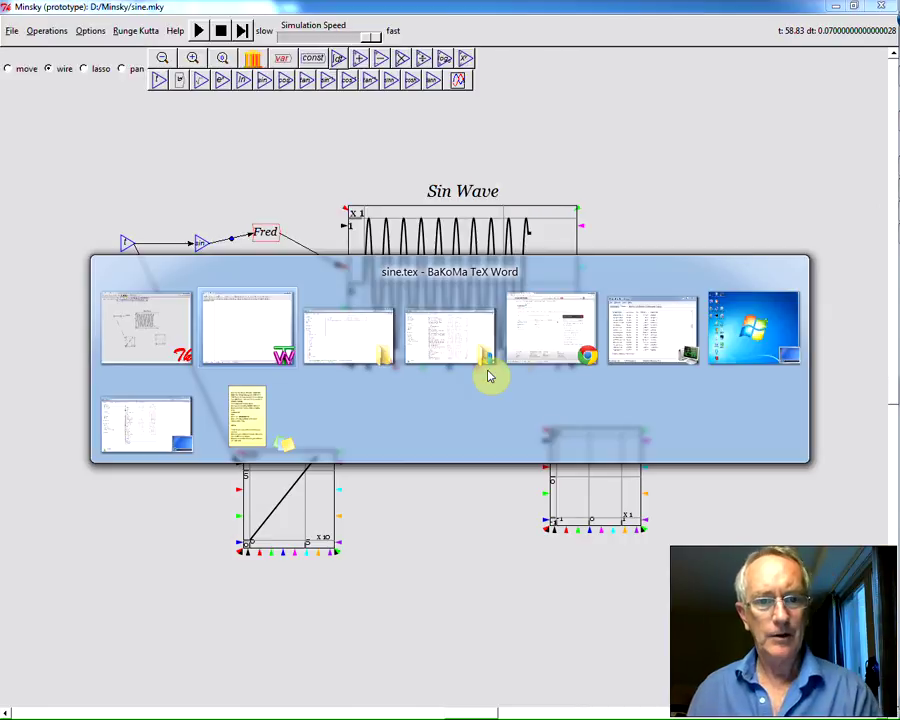
key("alt+Tab")
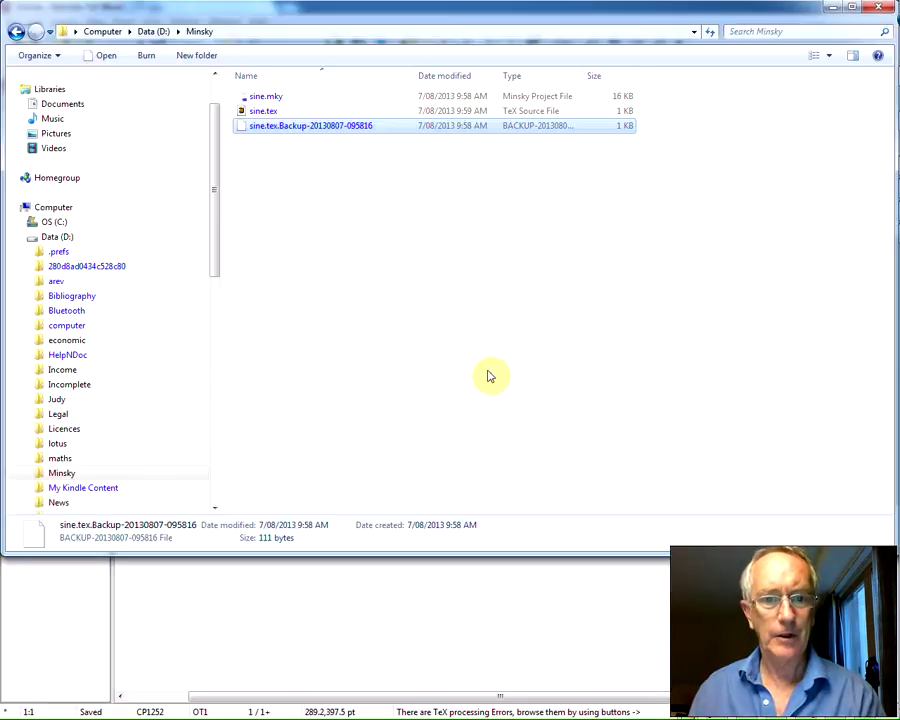
double_click(271, 115)
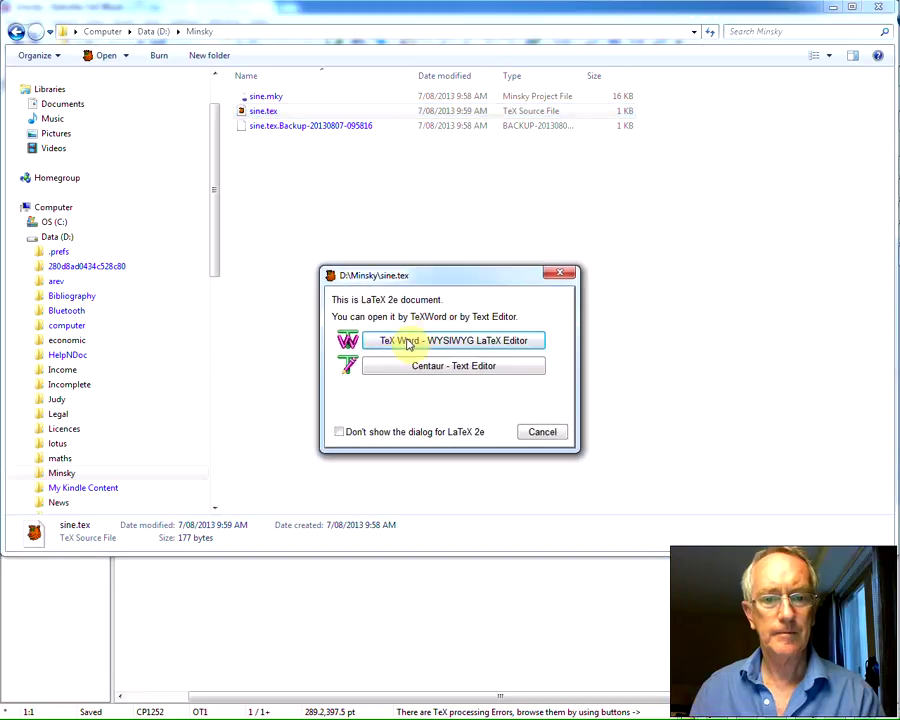
left_click(408, 340)
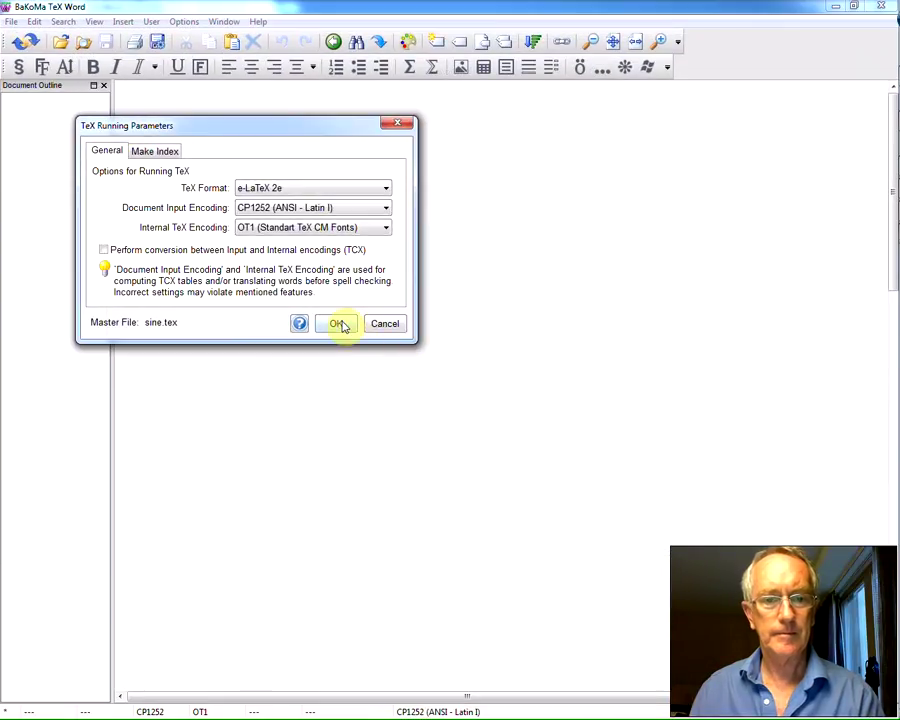
left_click(342, 323)
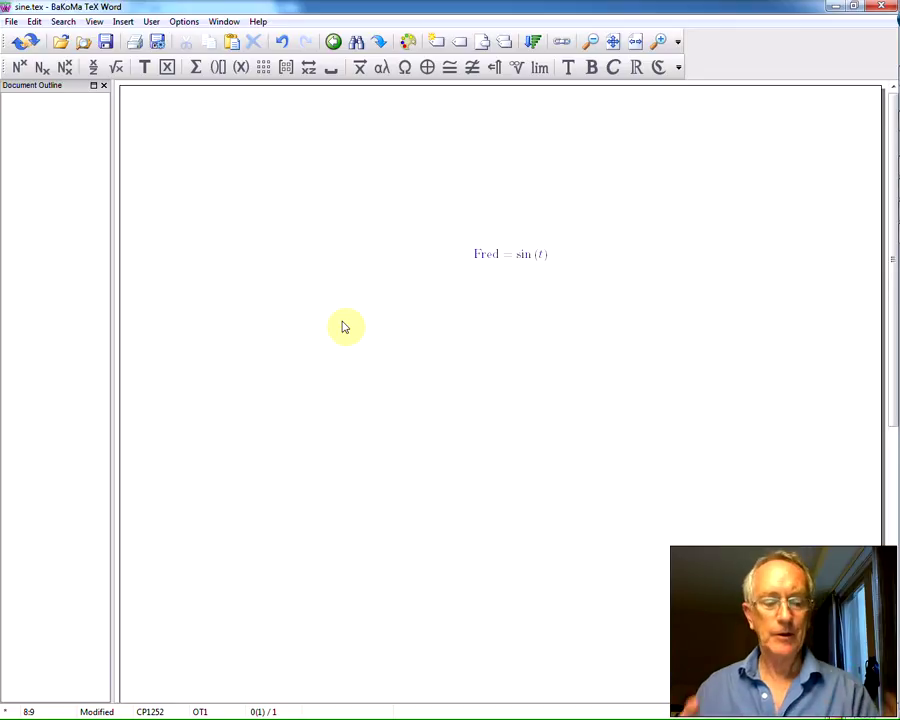
key("alt+Tab")
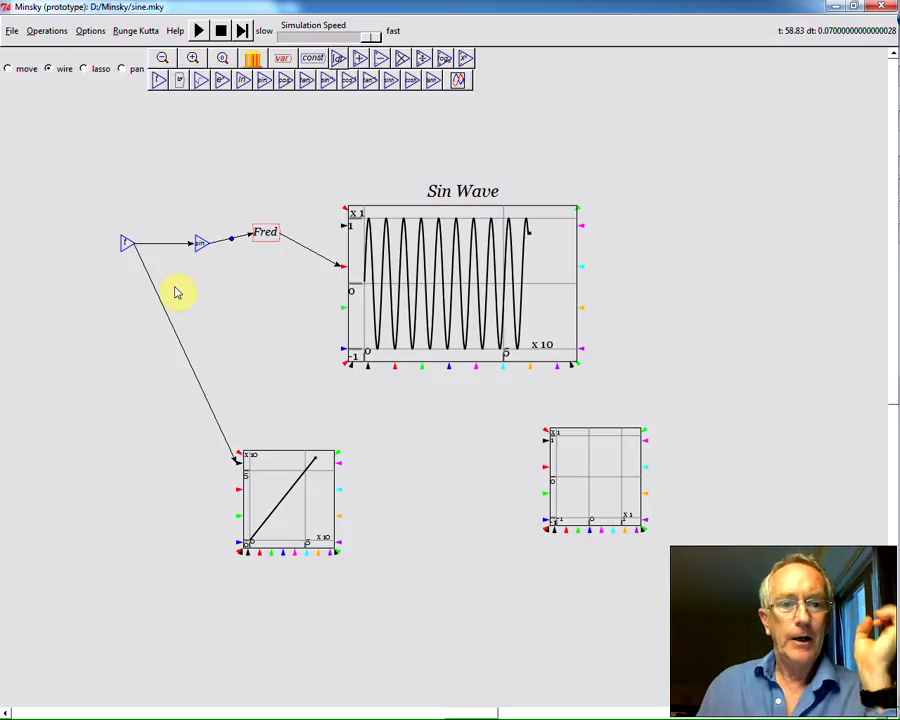
- Save the changes to the sine model and start a new system
left_click(12, 31)
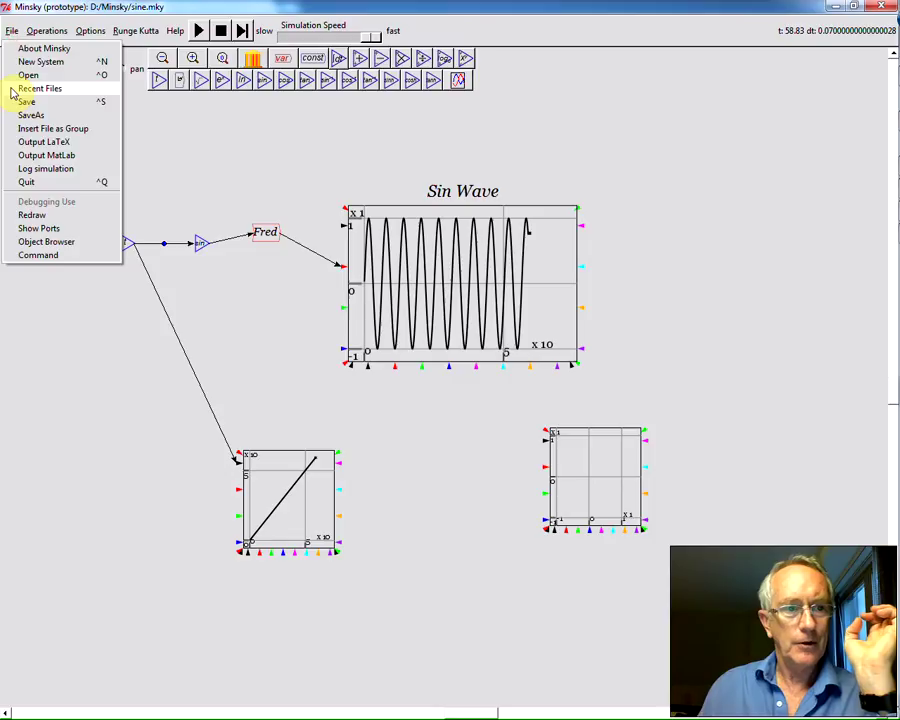
left_click(15, 102)
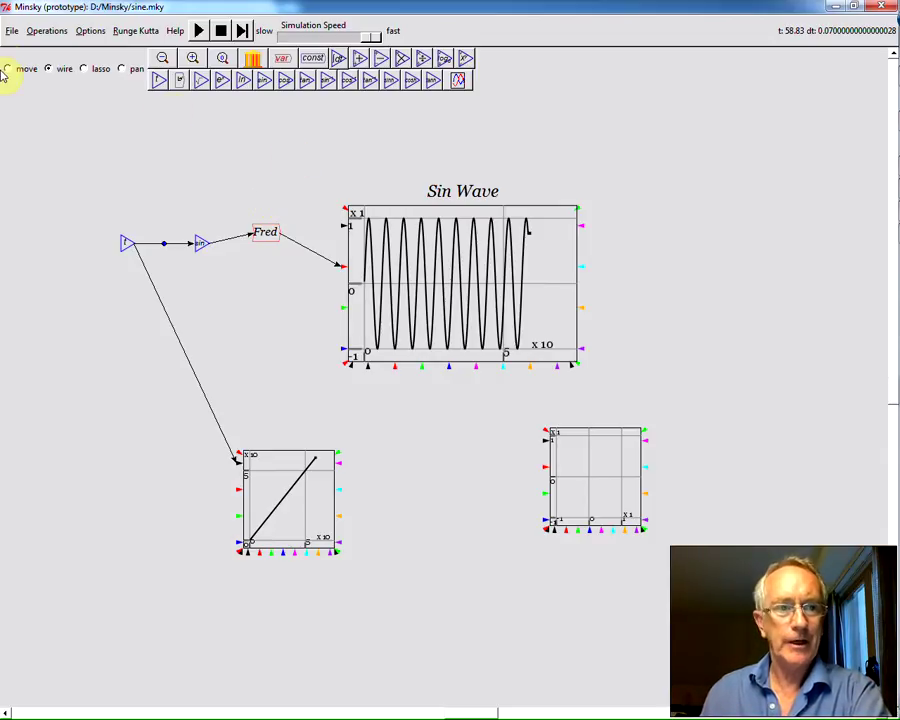
left_click(10, 31)
left_click(16, 61)
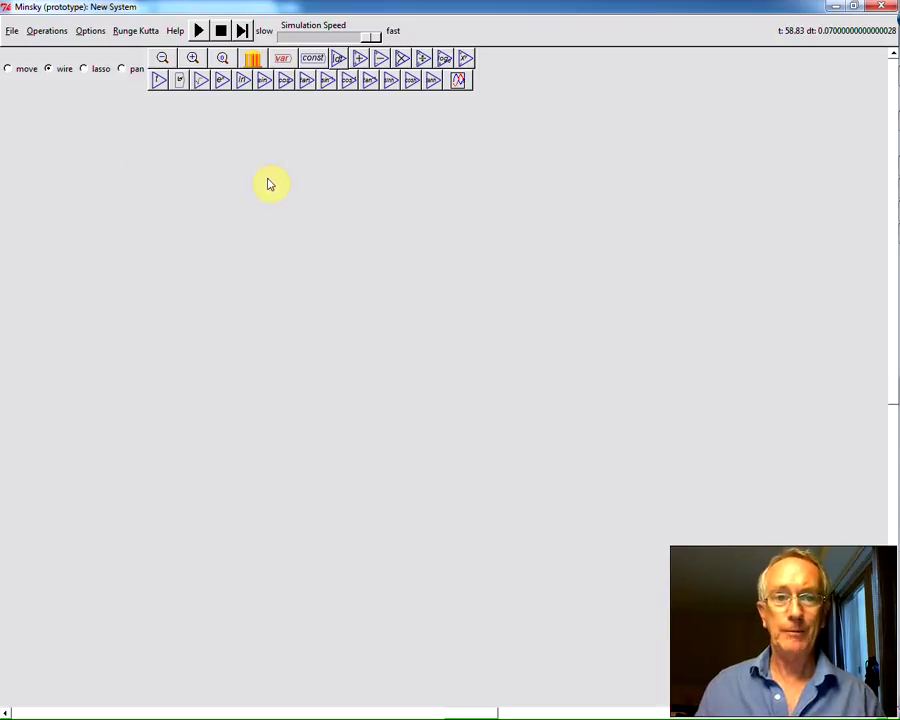
- Place a Godley table near the middle of the canvas, open it and widen its window
left_click(250, 61)
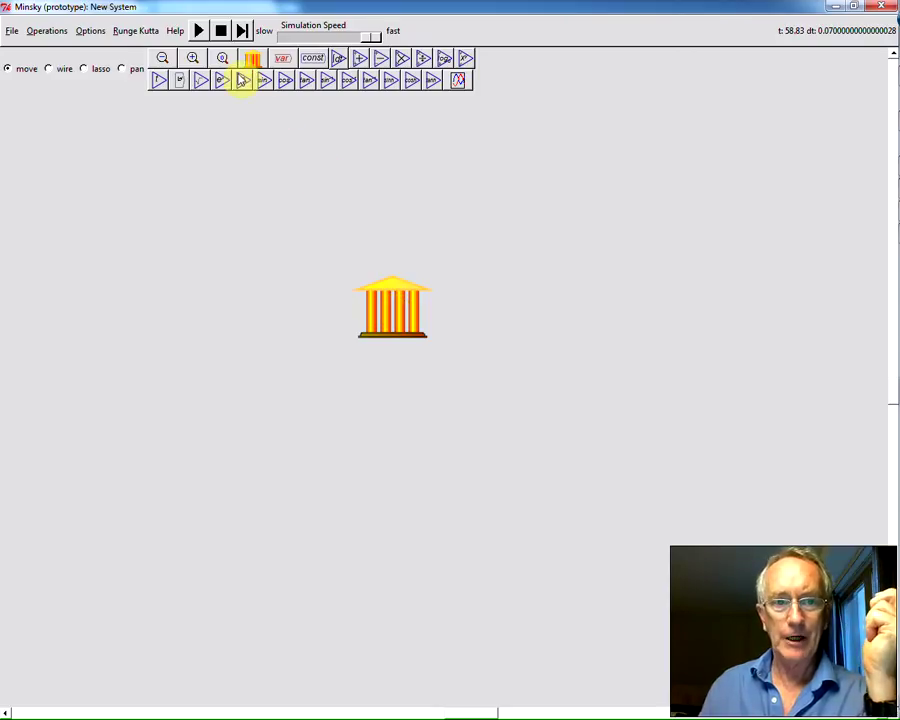
right_click(408, 307)
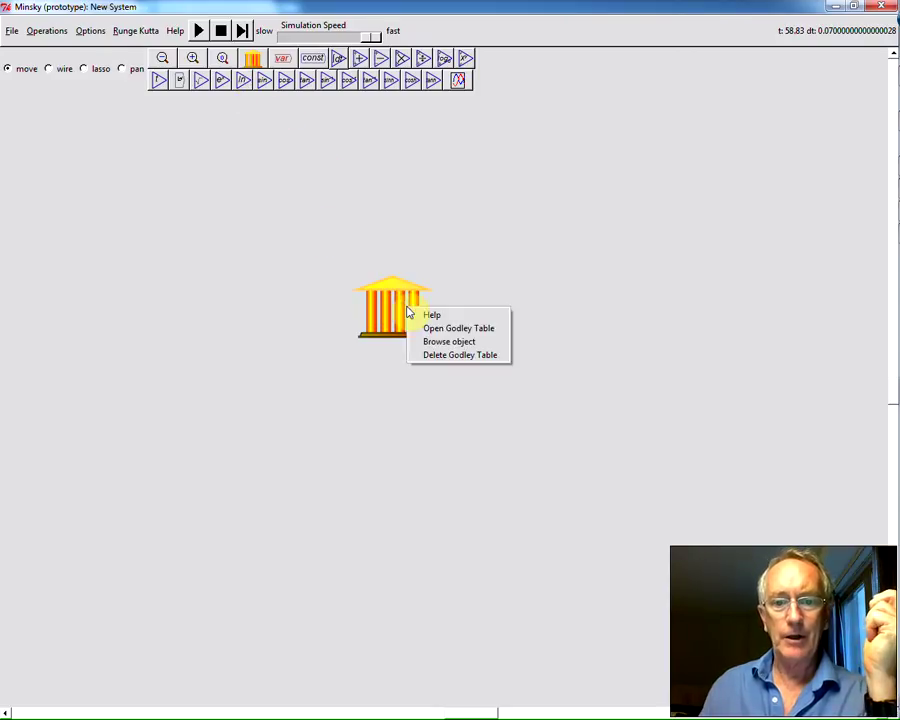
left_click(458, 329)
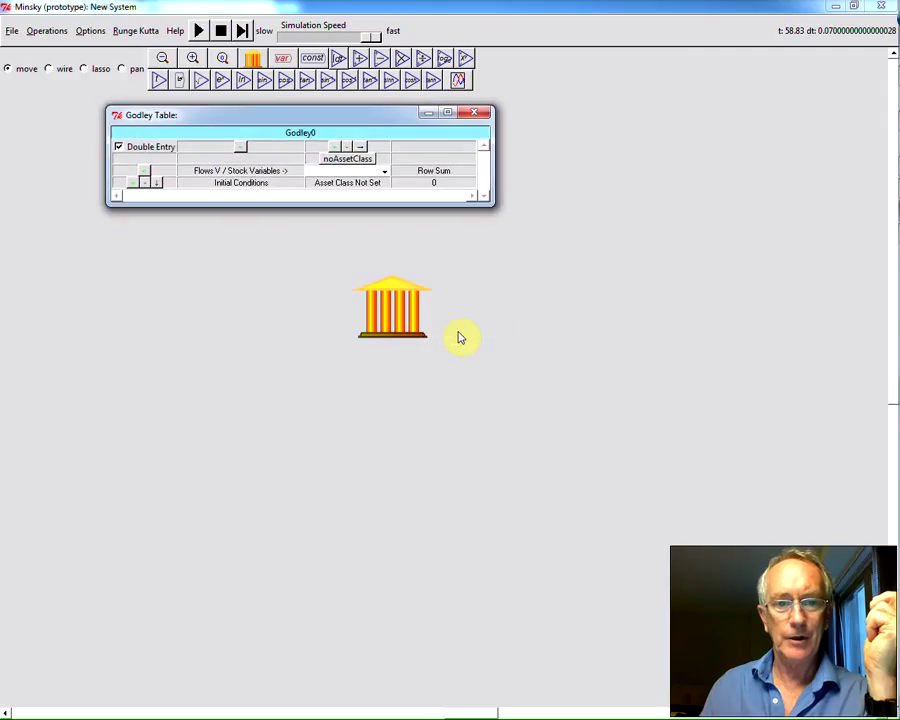
left_click_drag(490, 186, 703, 221)
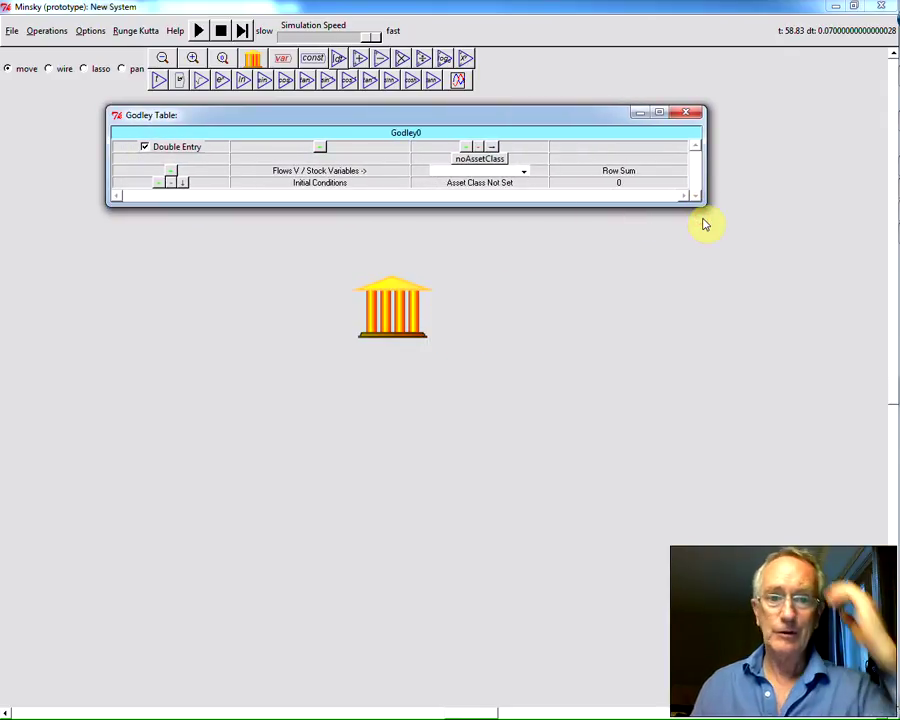
- Set the Godley table's first stock column to the asset class and name it Loans
left_click(484, 162)
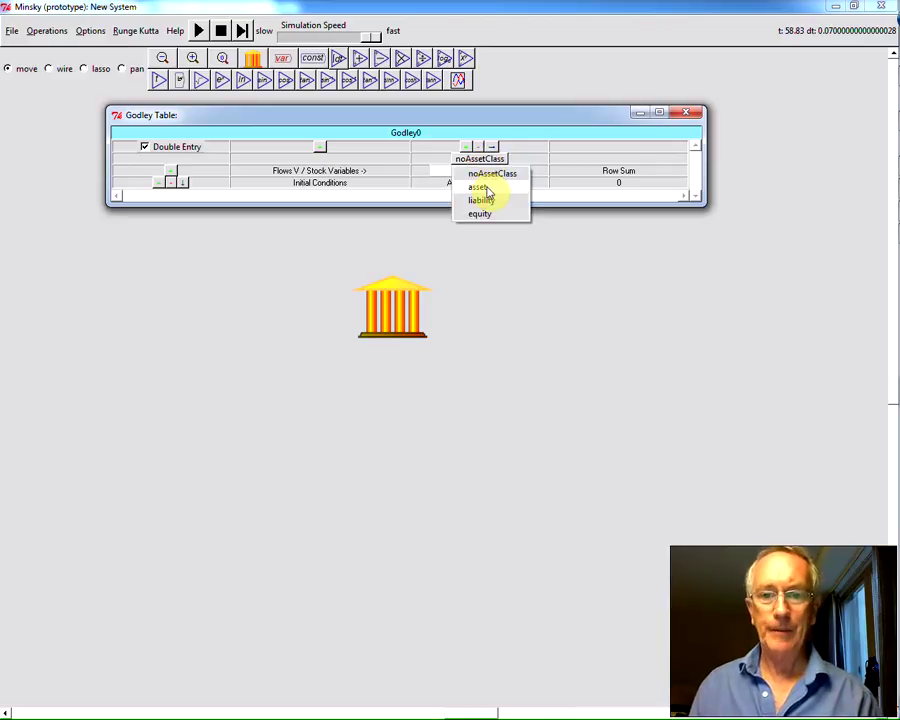
left_click(486, 189)
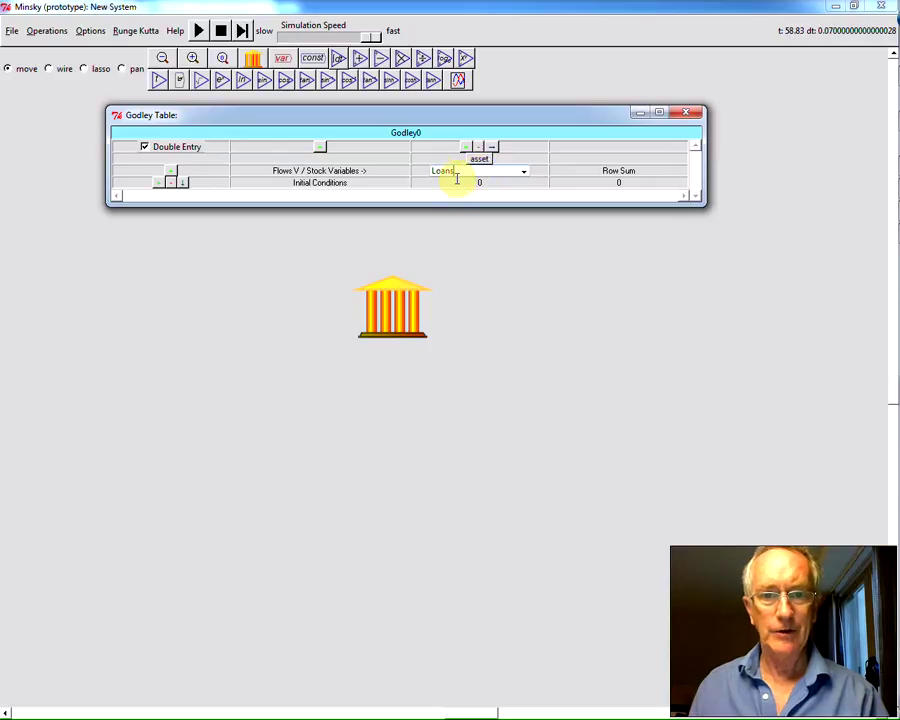
left_click(425, 182)
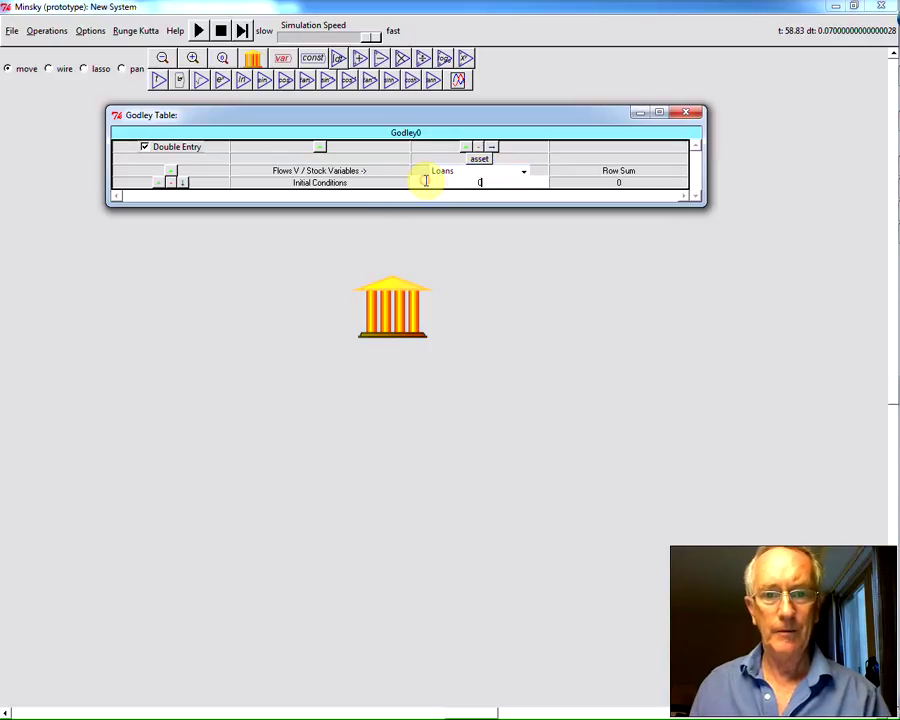
left_click(346, 128)
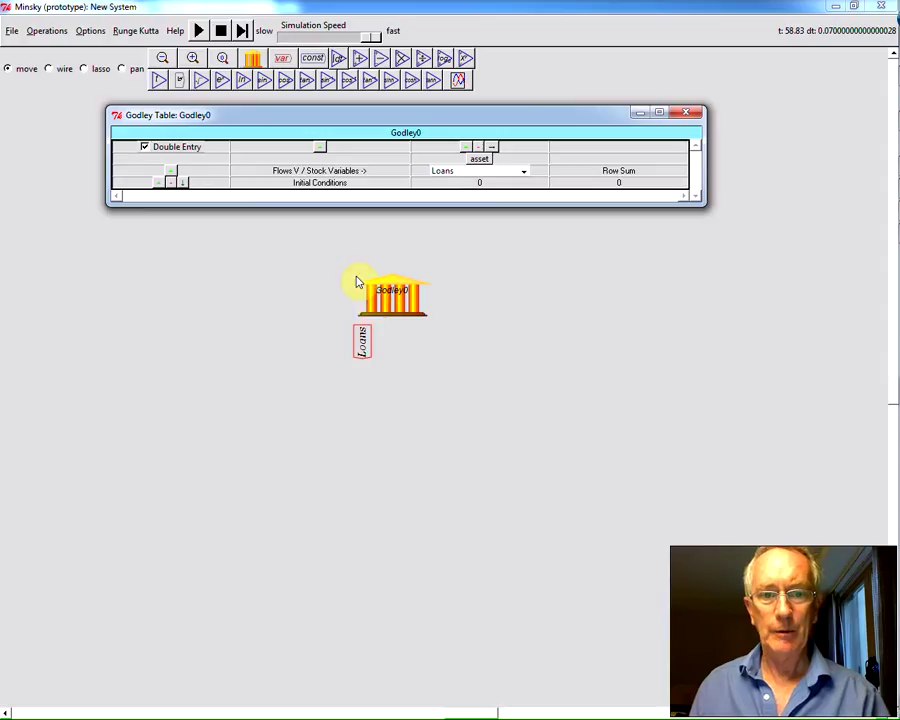
- Add a stock column after Loans, set its class to liability and name it Firms
left_click(465, 146)
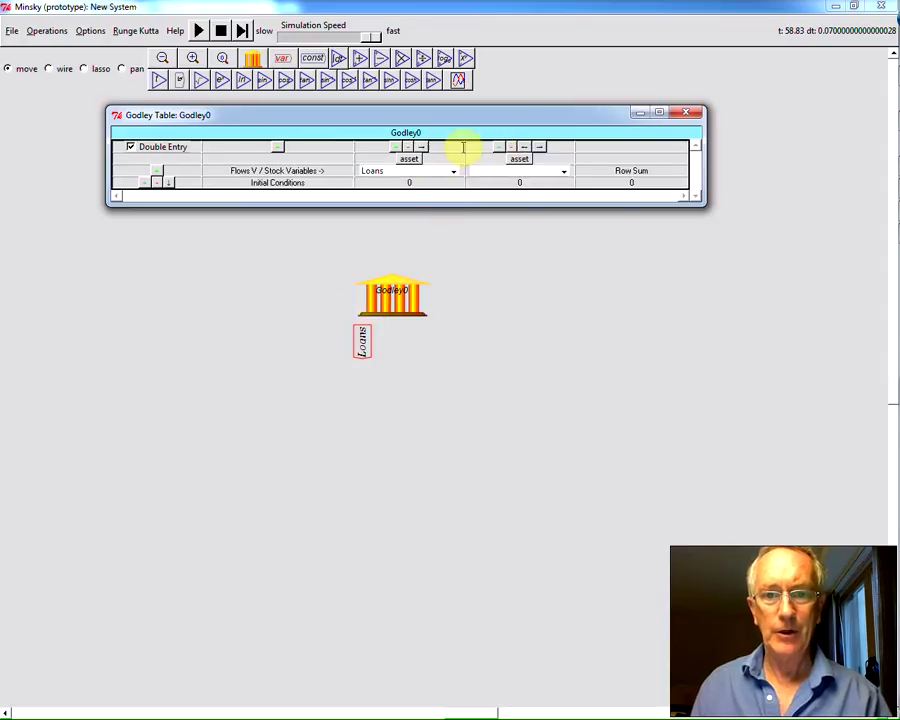
left_click(514, 162)
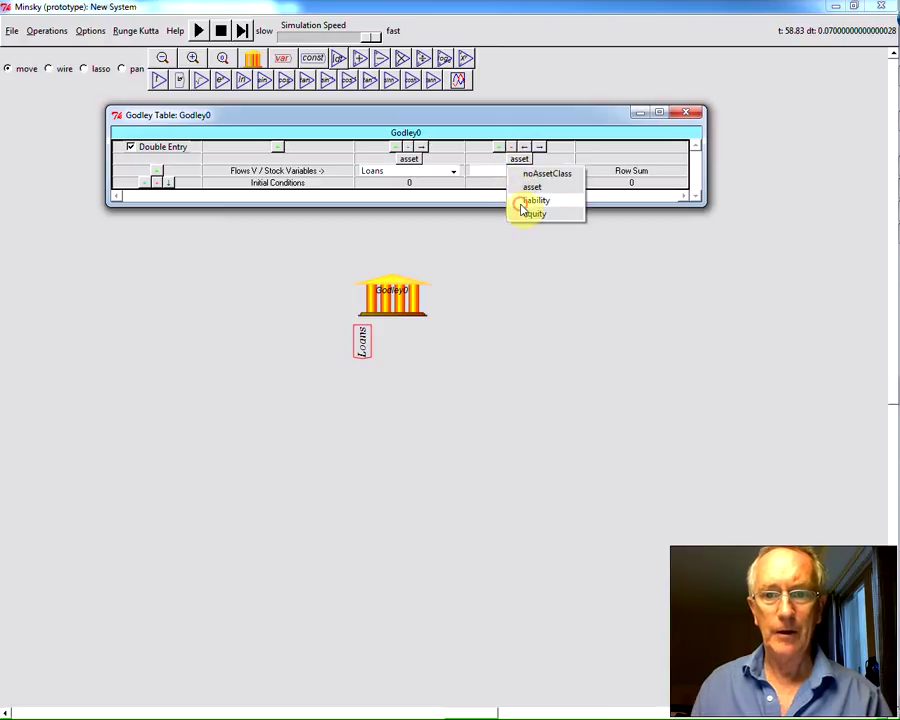
left_click(521, 202)
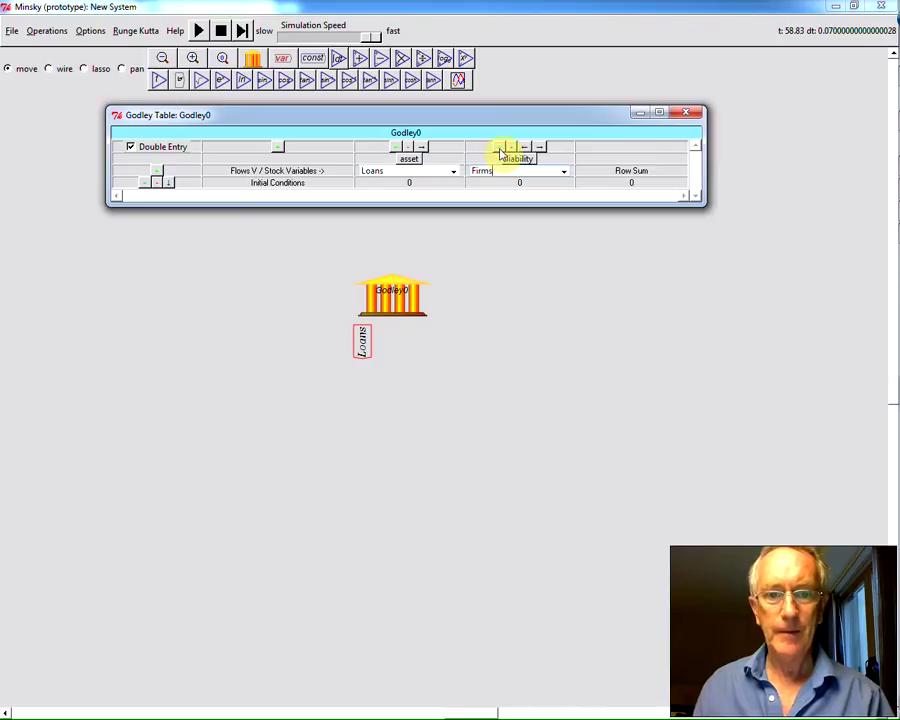
- Add another liability column after Firms and name it Workers
left_click(500, 148)
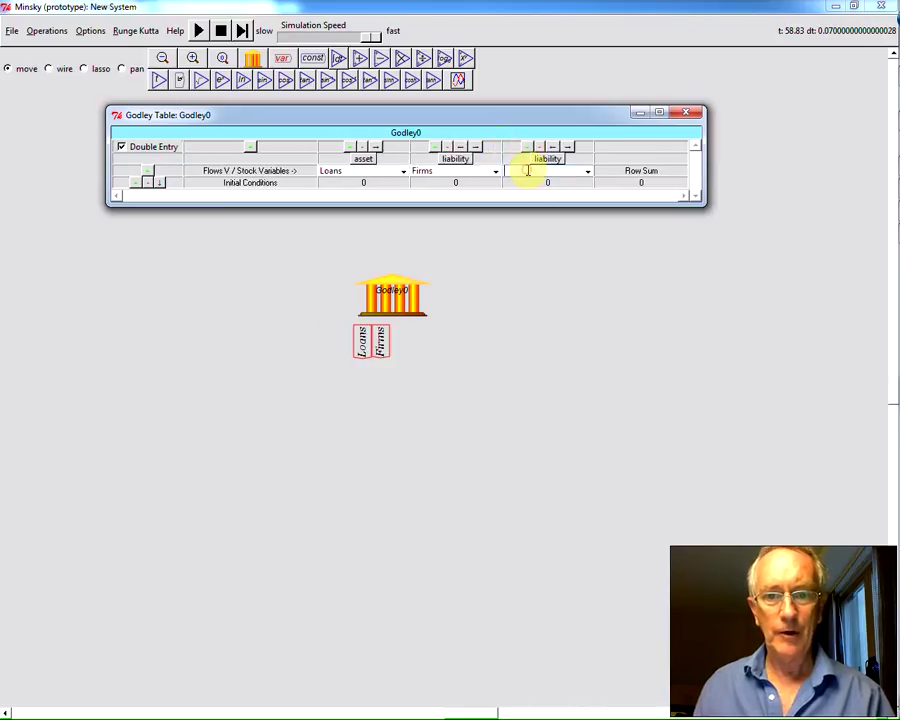
left_click(528, 170)
type("Worke")
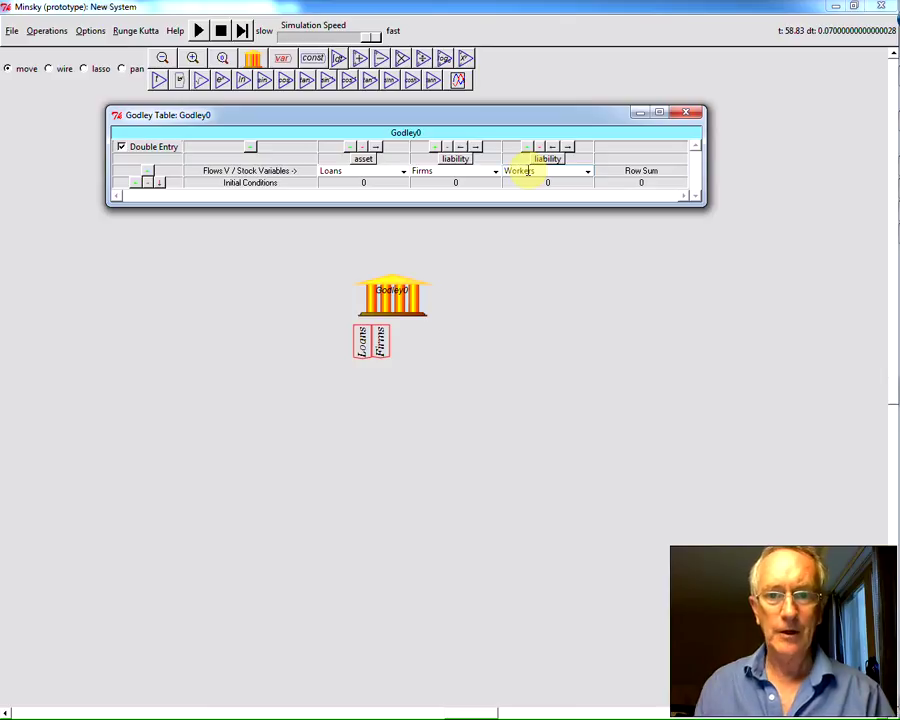
type("rs")
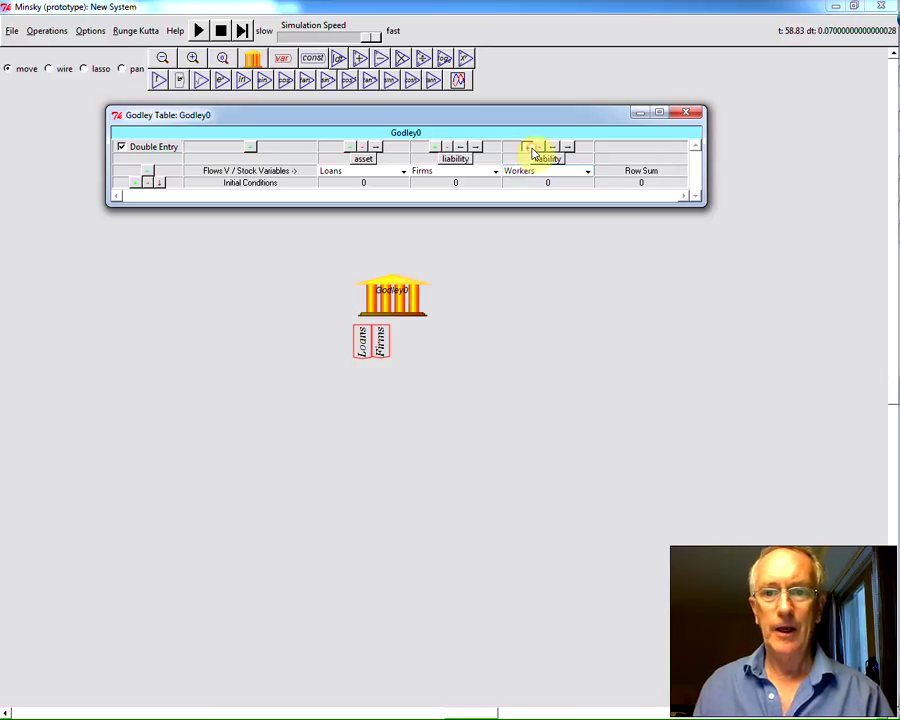
- Add a stock column after Workers, set its class to equity and name it Safe
left_click(538, 147)
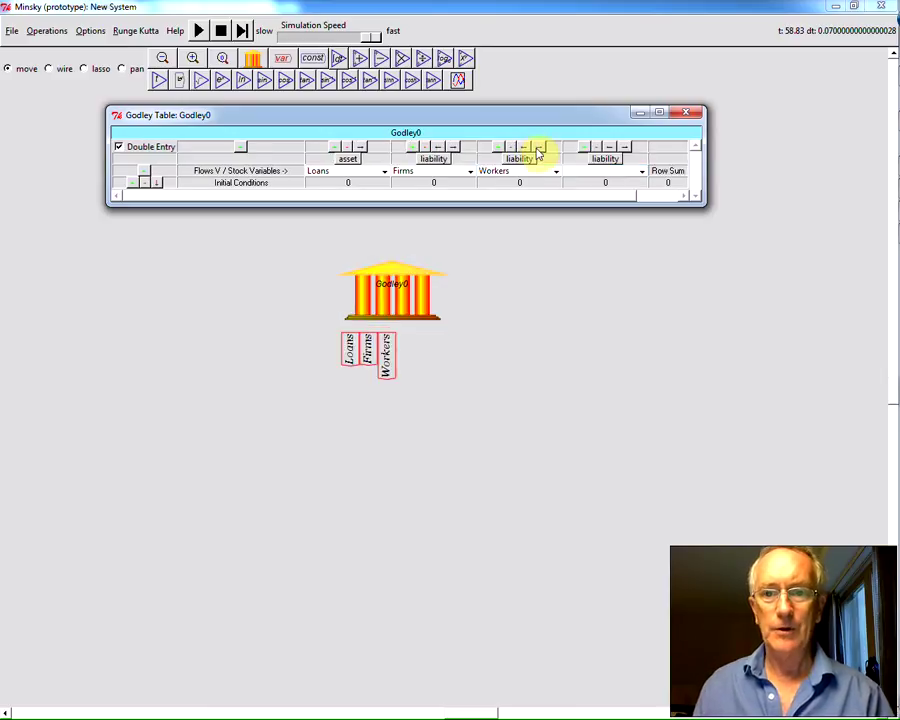
left_click(600, 160)
left_click(602, 213)
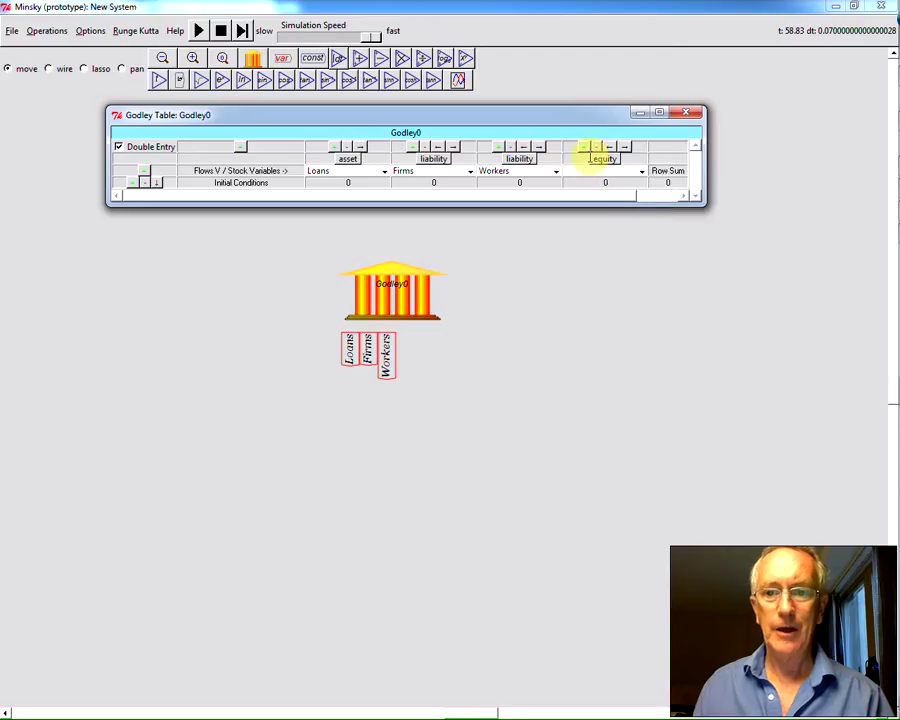
left_click(580, 174)
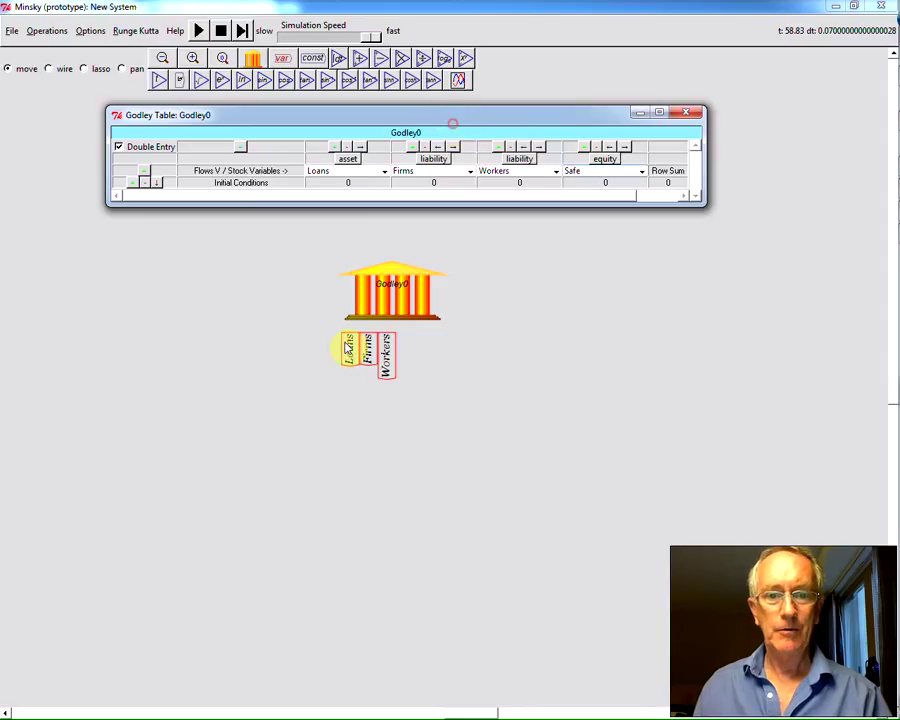
left_click(385, 370)
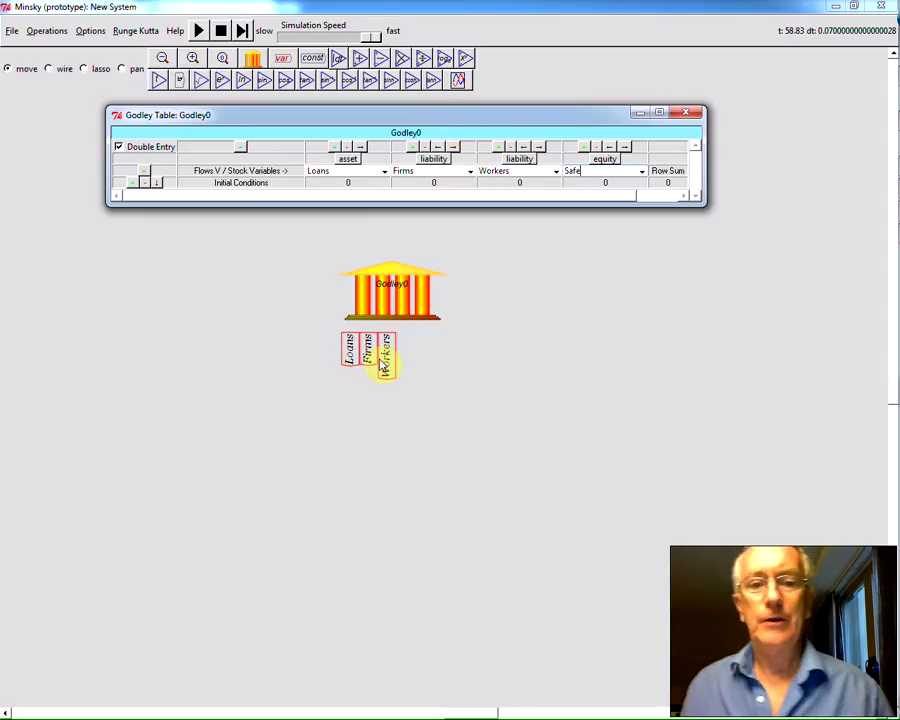
- Set the initial conditions to 100 for Loans and -100 for Firms
left_click(348, 182)
left_click(350, 182)
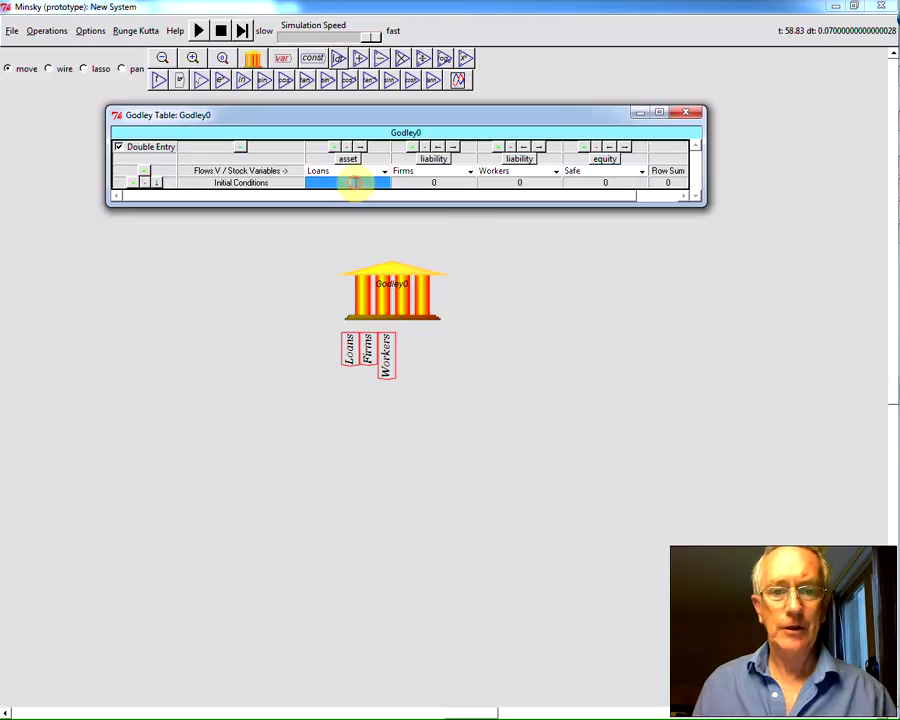
left_click(351, 183)
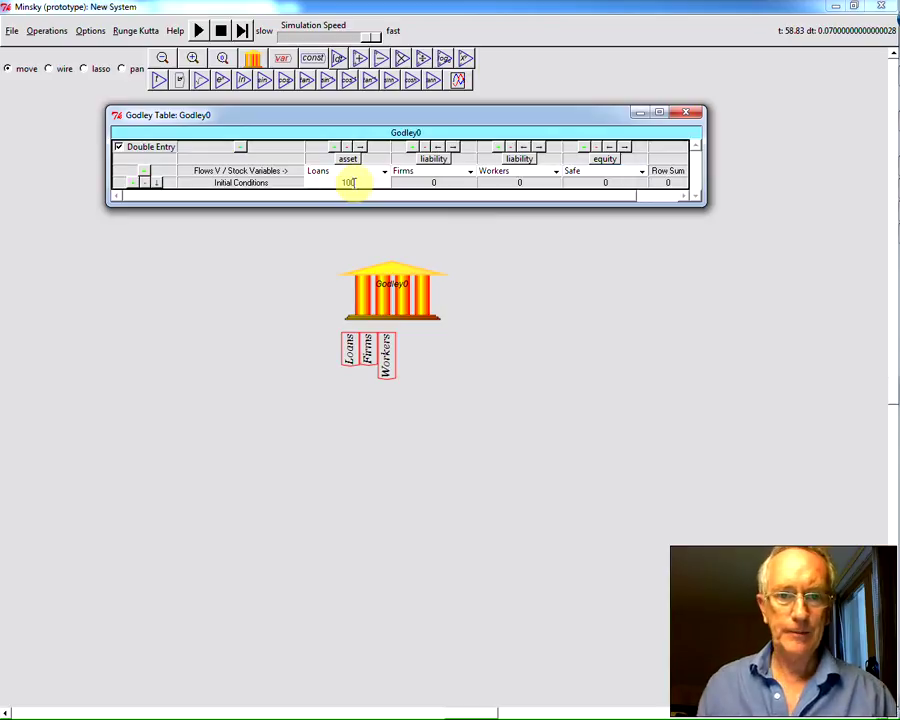
key("Return")
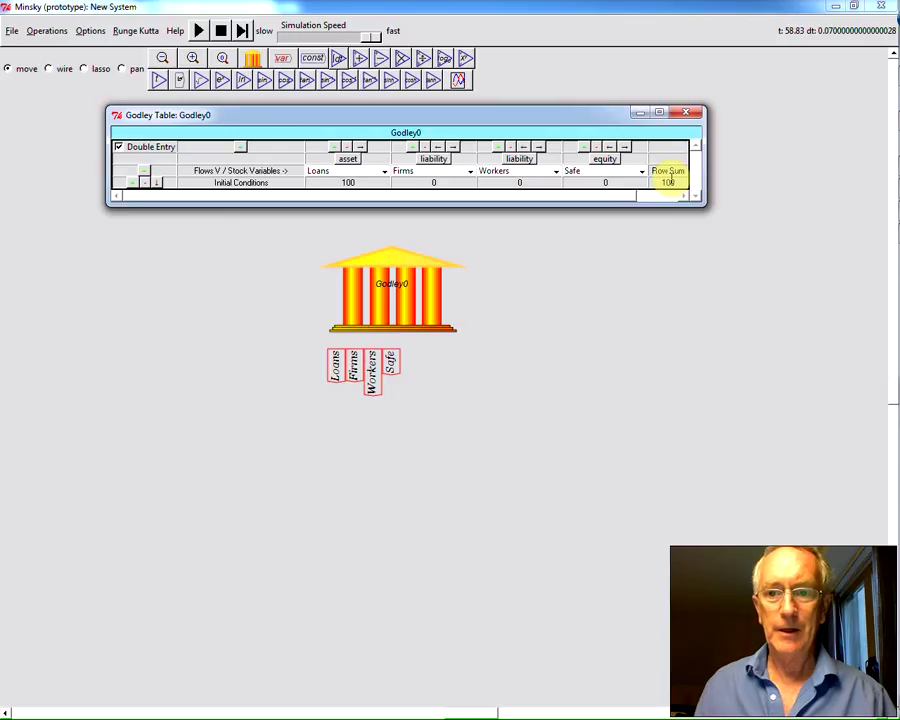
left_click(451, 181)
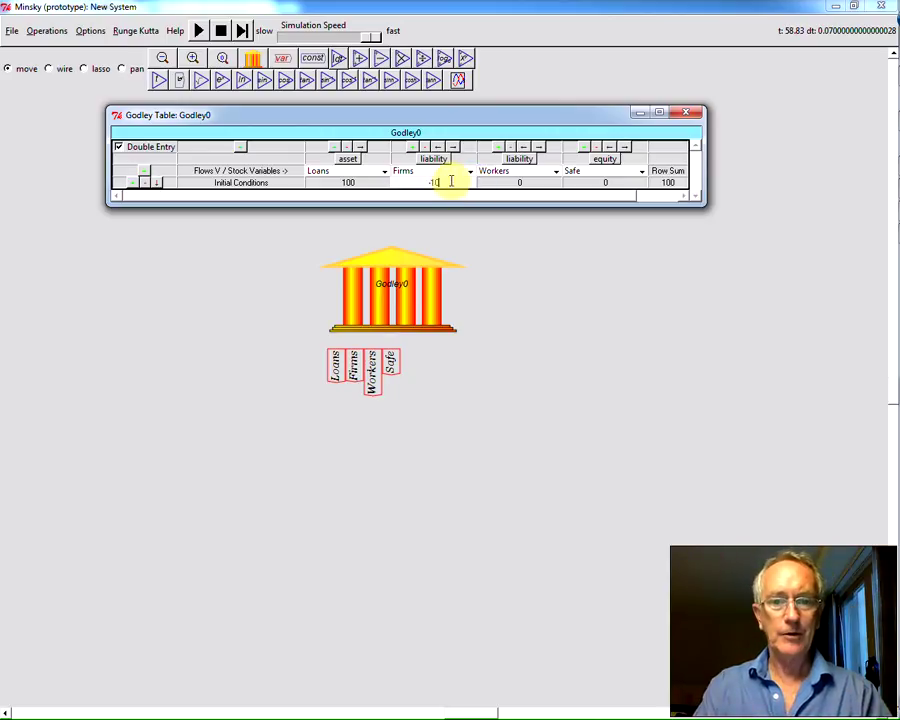
key("Return")
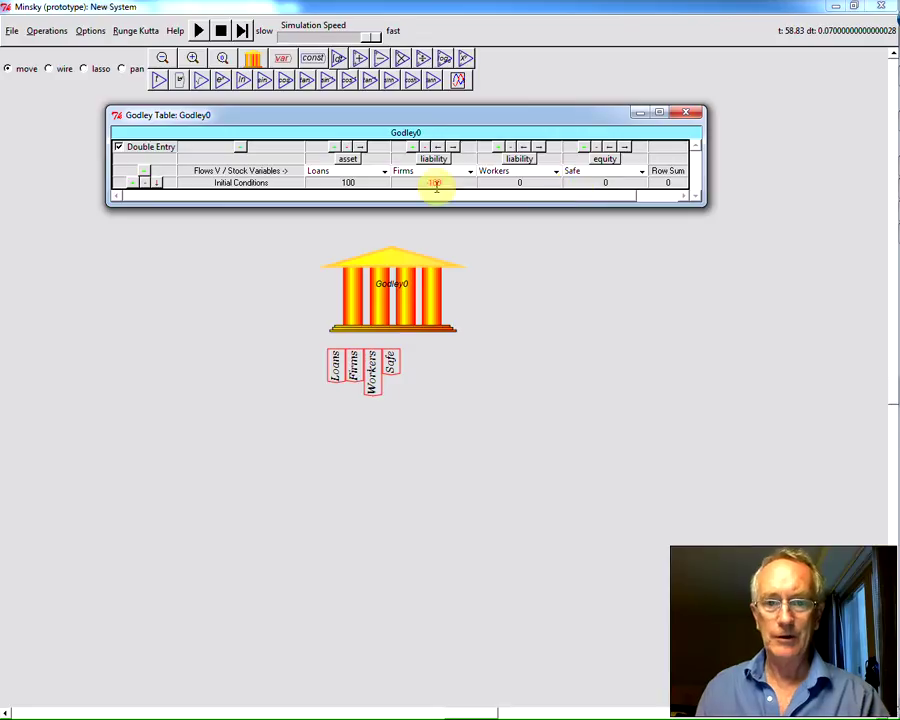
- Add a flow row named Lend money below the initial conditions, with Lend under Loans and -Lend under Firms
left_click(141, 184)
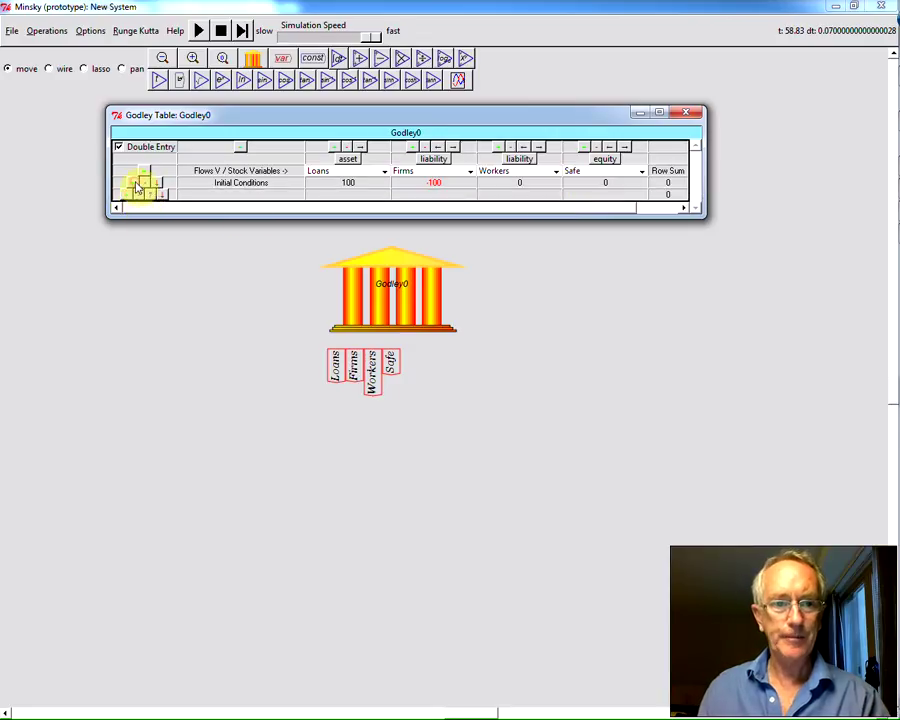
left_click(213, 193)
type("Lend money")
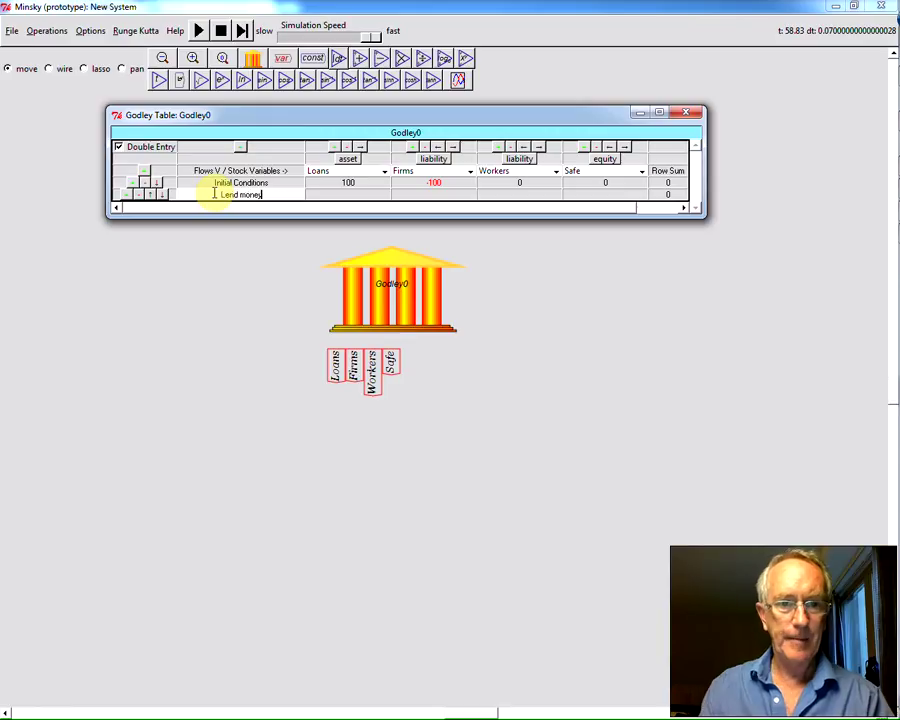
left_click(334, 192)
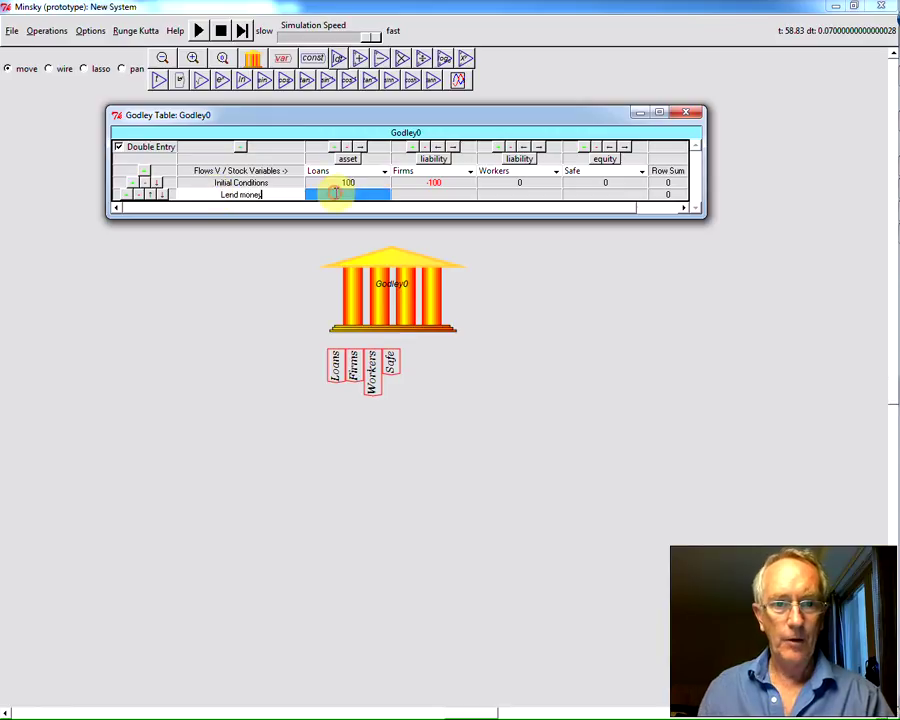
type("Le")
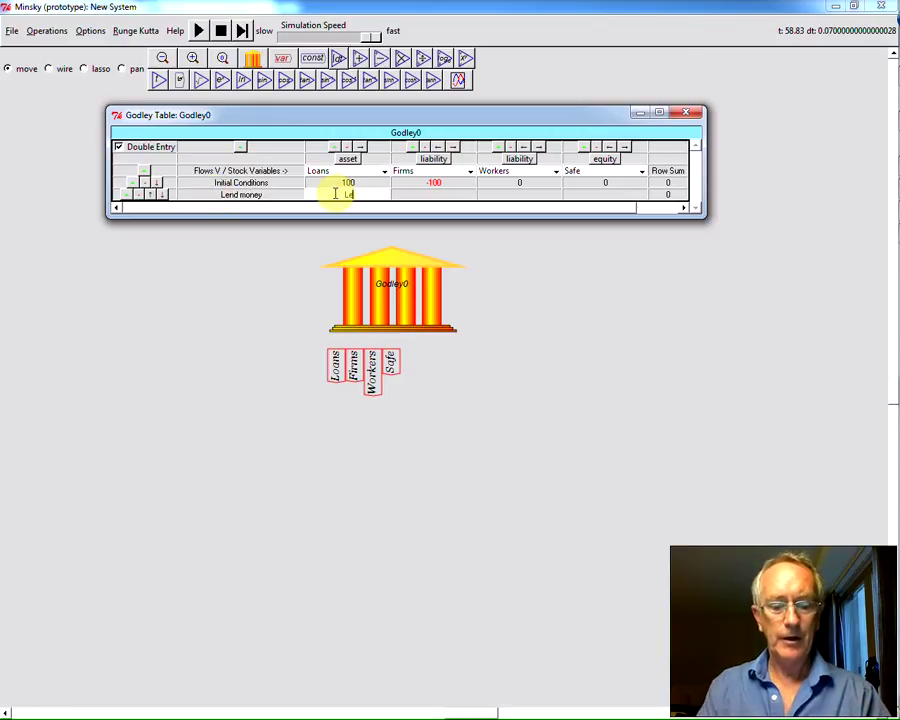
type("nd")
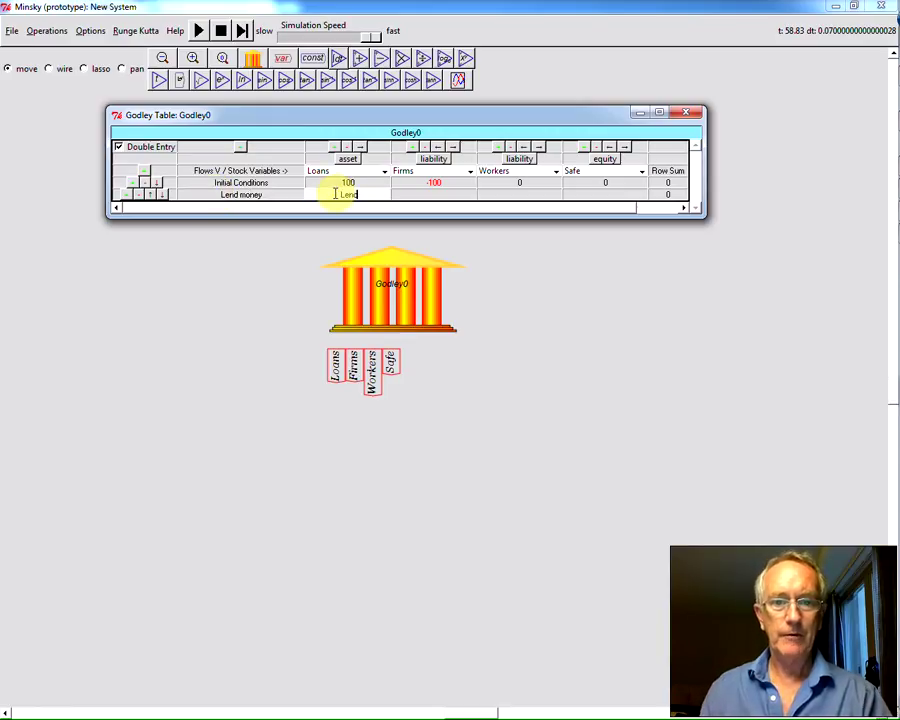
left_click(434, 193)
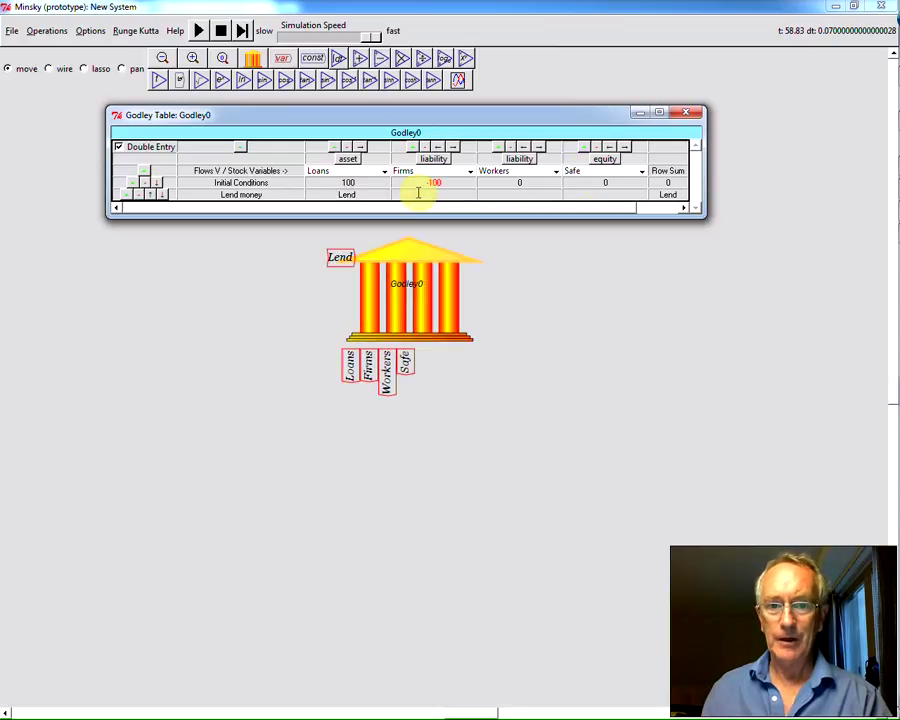
type("-Lend")
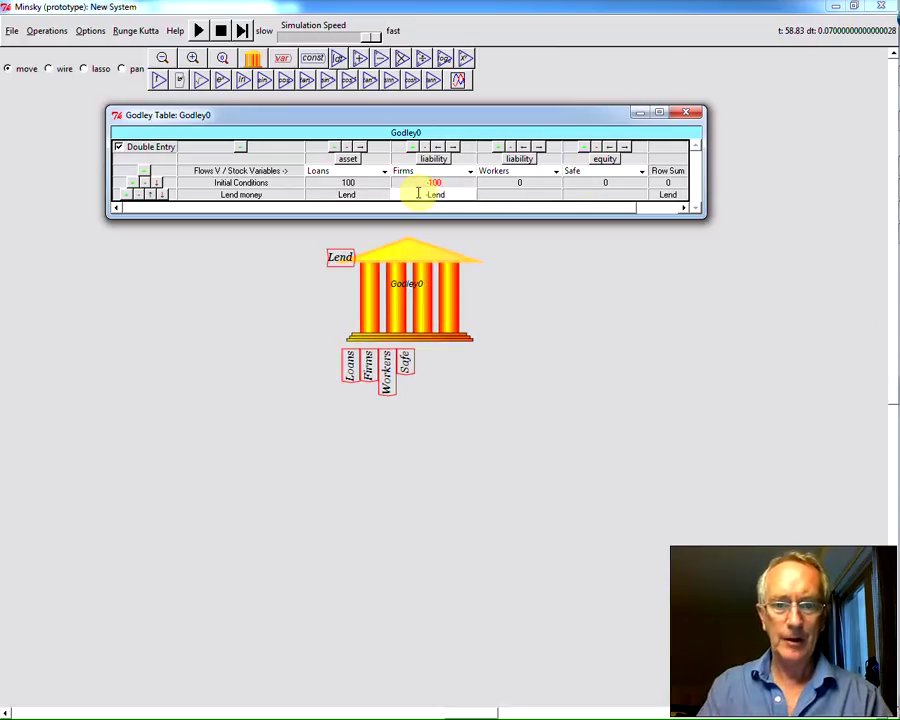
key("Return")
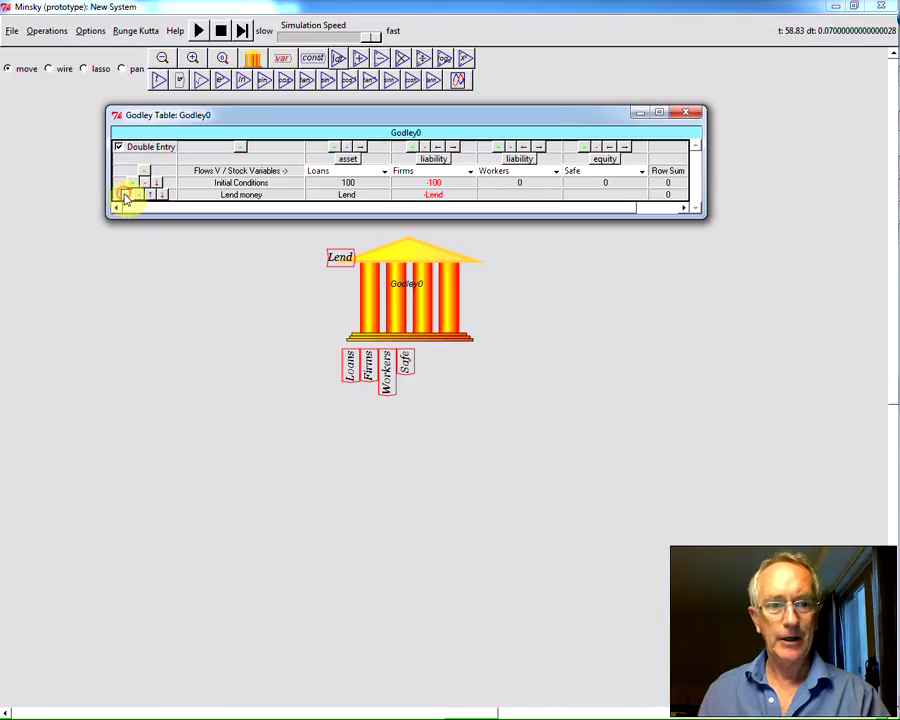
- Add a flow row named Pay interest below Lend money, with Interest under Firms and -Interest under Safe
left_click(125, 195)
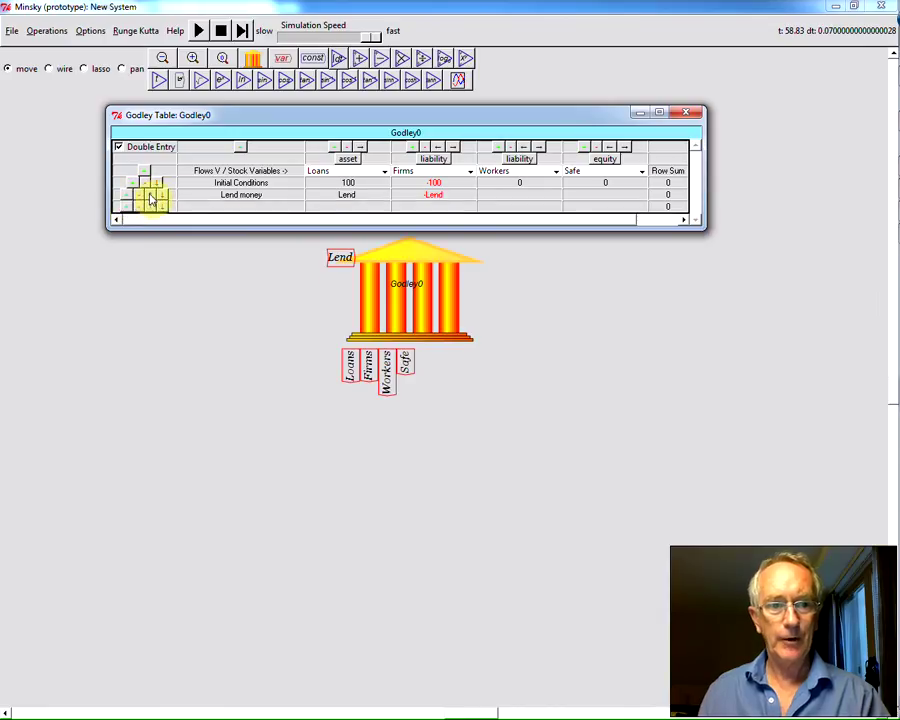
left_click(240, 206)
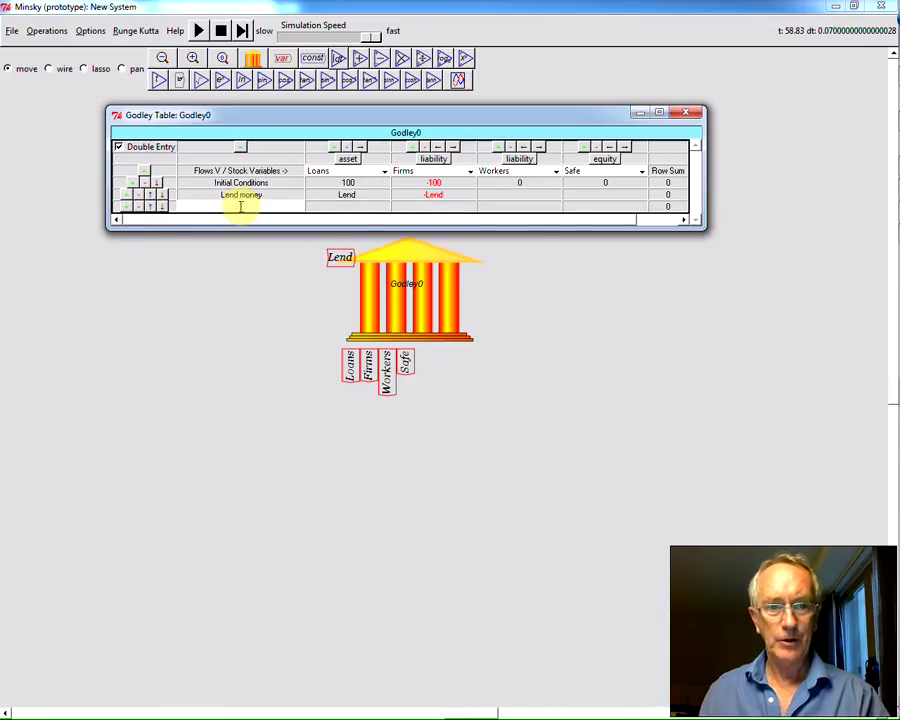
type("Pay interest")
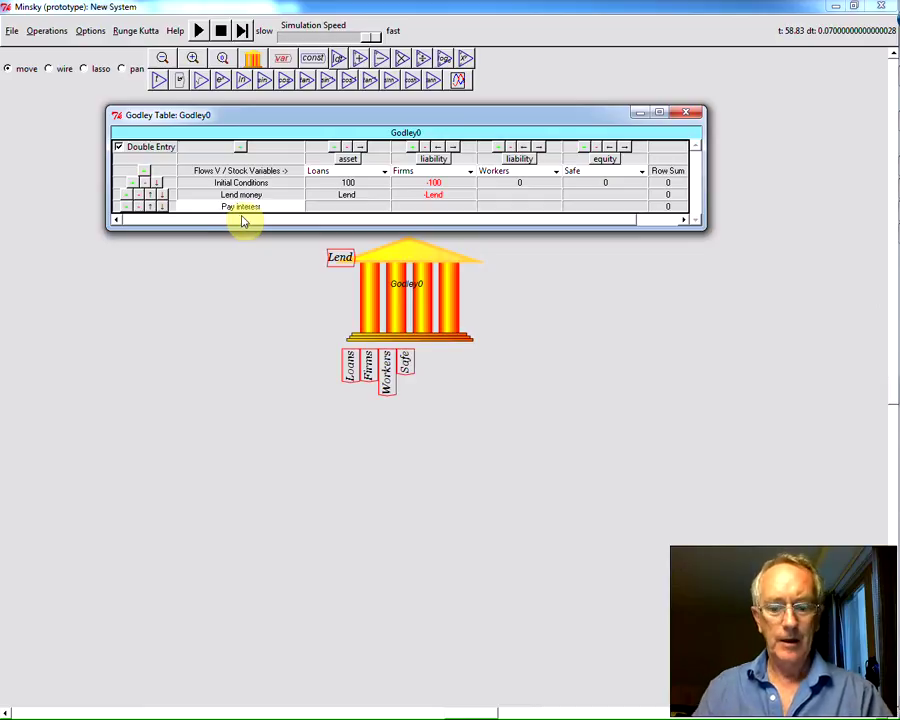
left_click(410, 203)
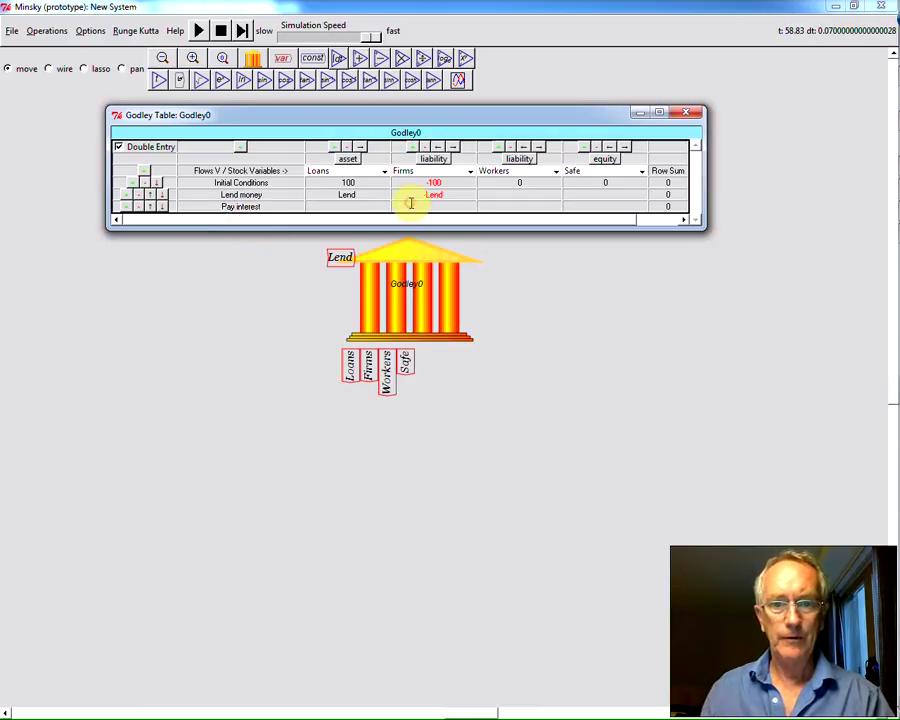
type("Intere")
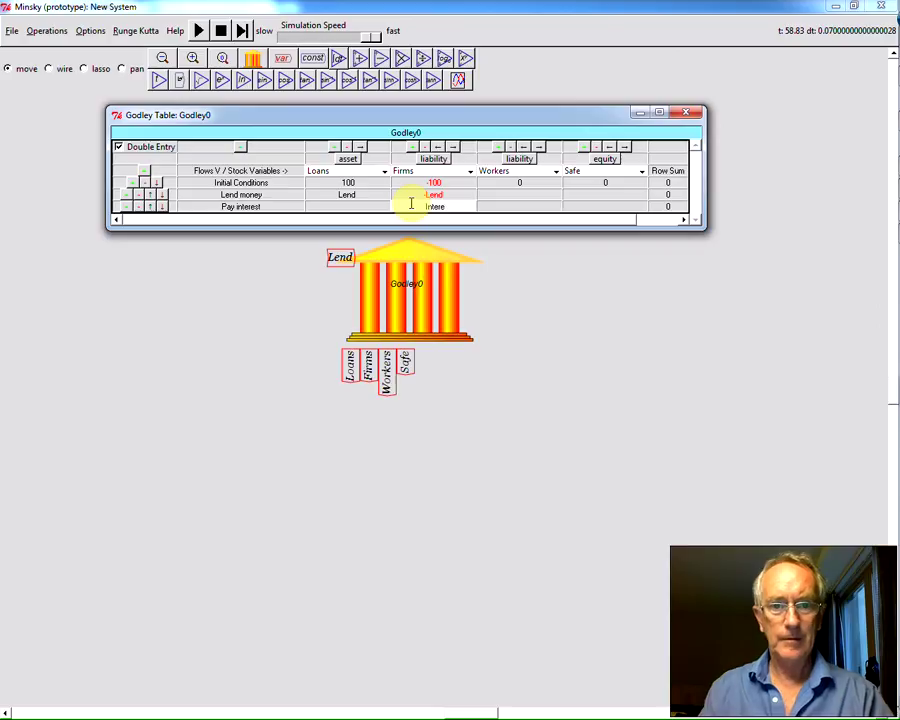
type("st")
key("Return")
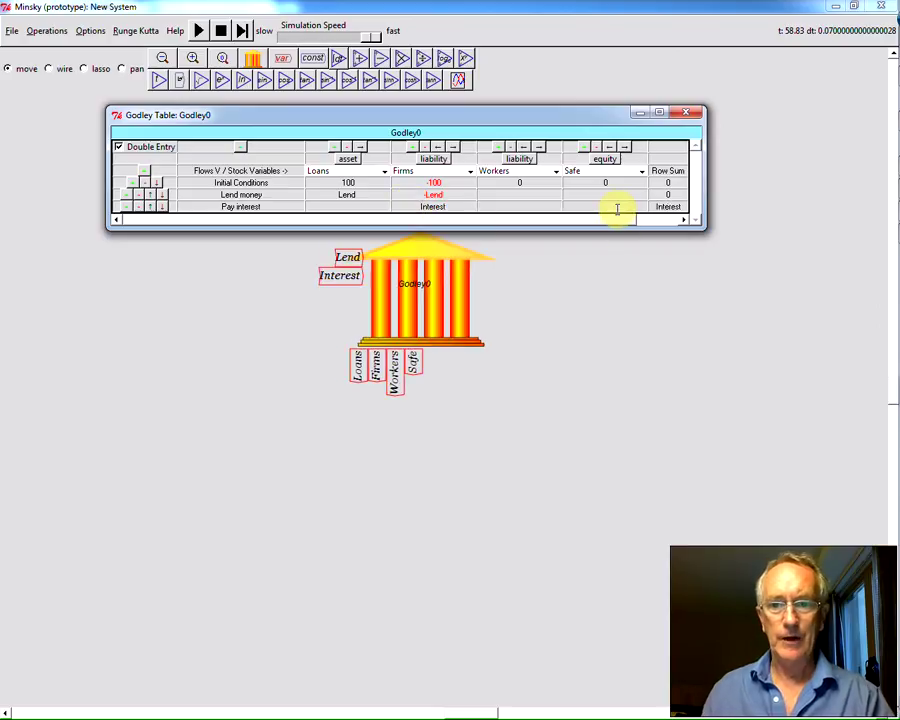
left_click(617, 207)
type("-In")
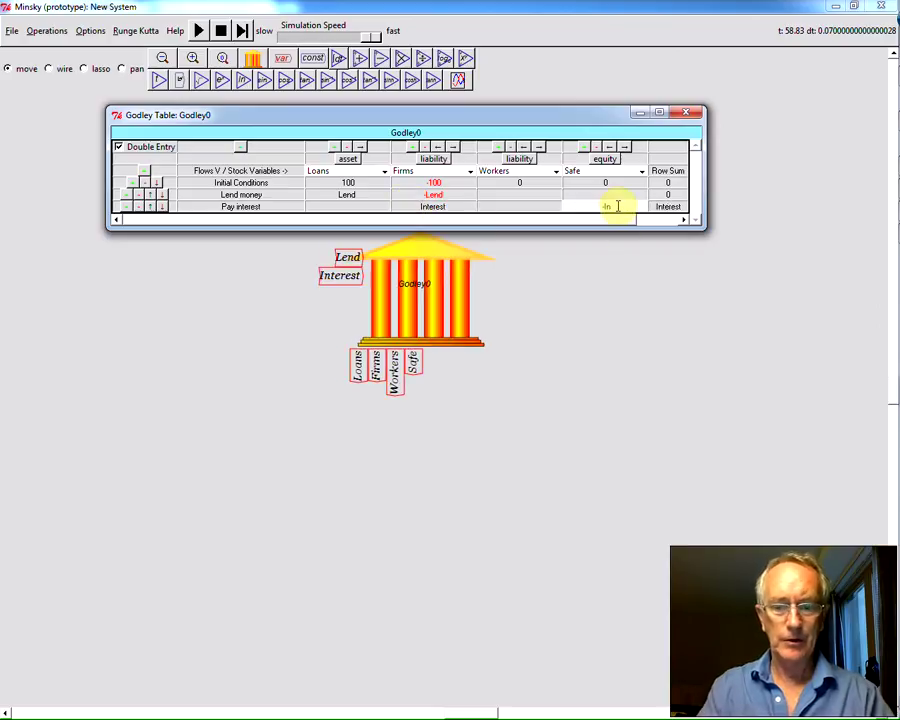
type("terest")
key("Return")
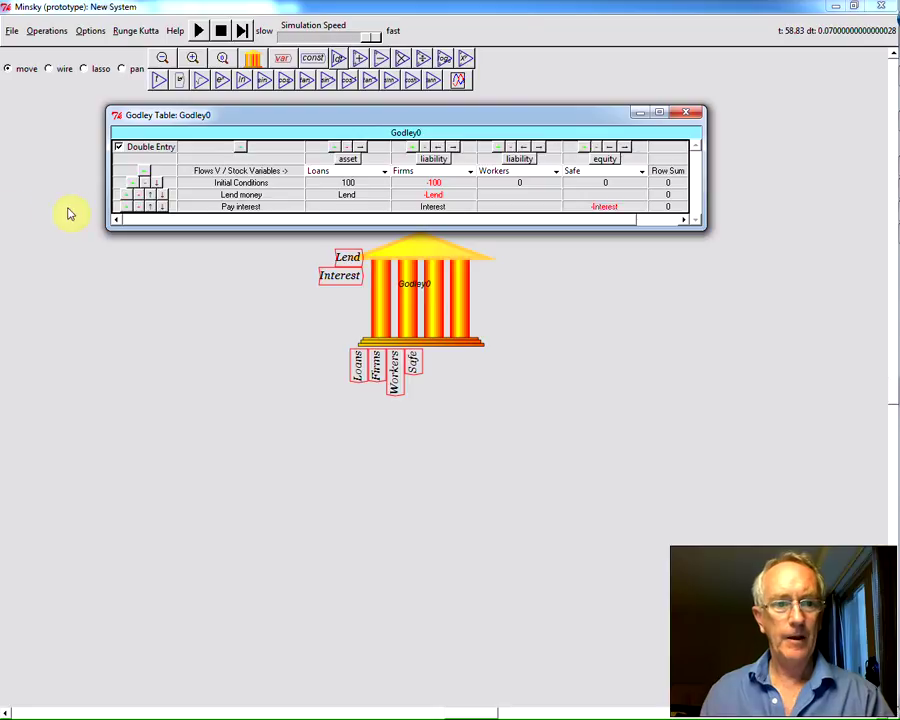
- Add a flow row named Repay Loans below Pay interest and enter Repay under Firms
left_click(125, 206)
left_click(205, 219)
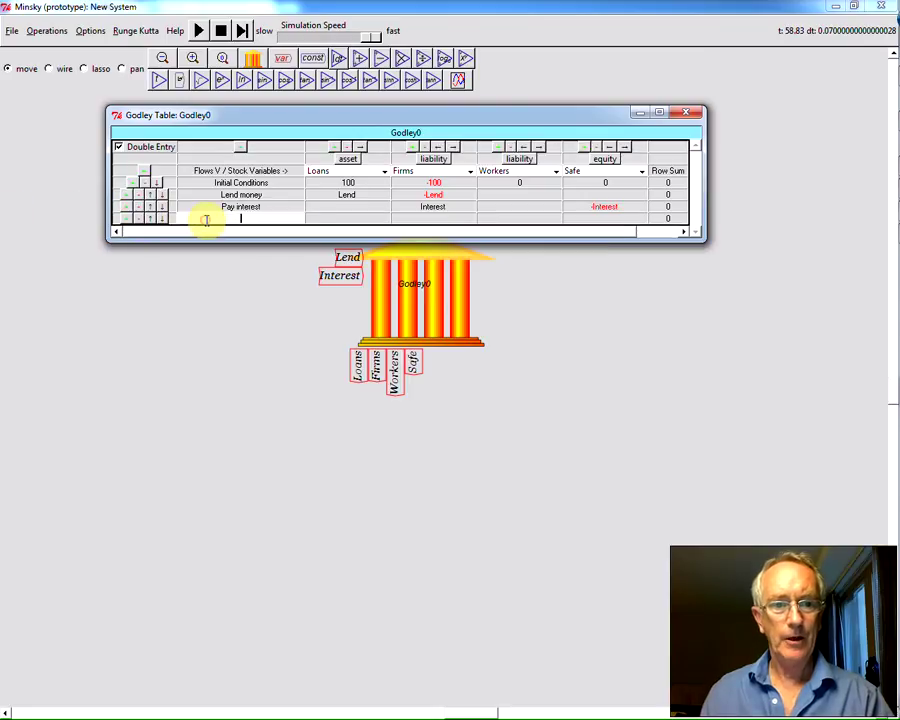
type("Repay Lo")
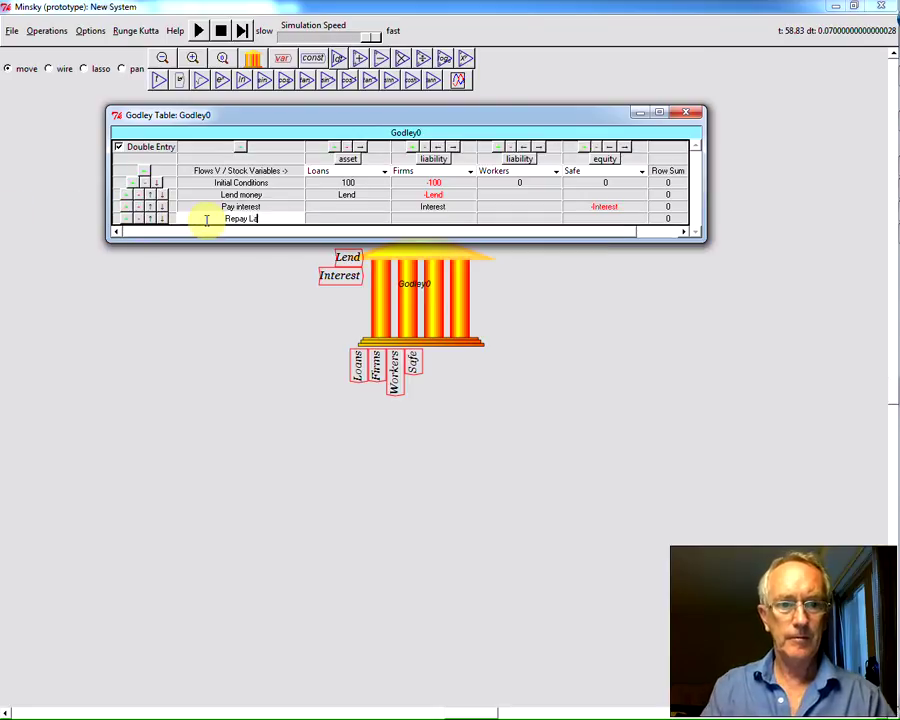
type("ans")
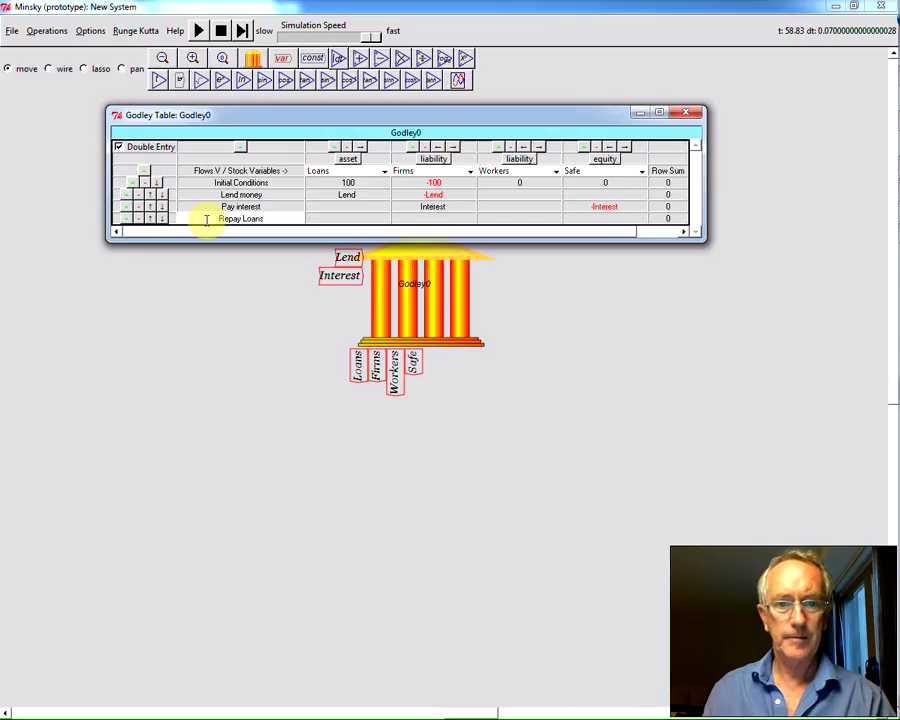
left_click(446, 218)
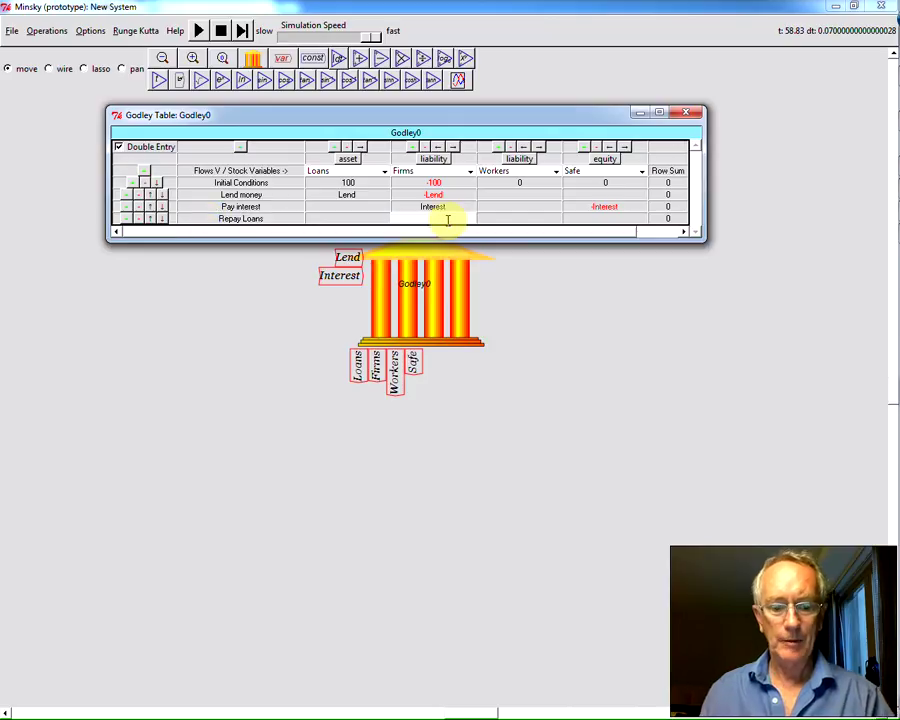
type("Repay")
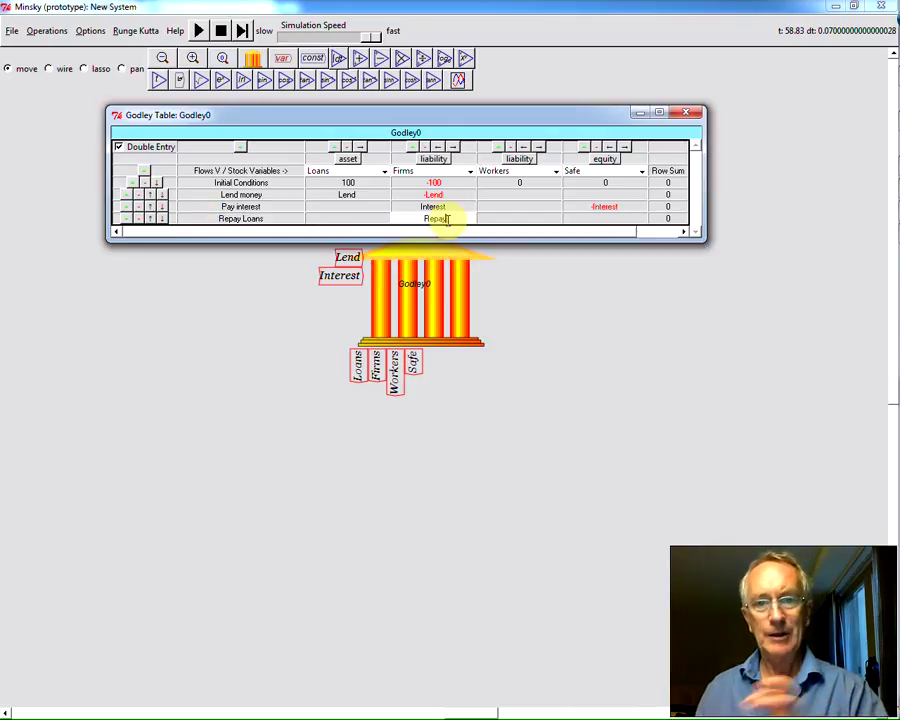
key("Return")
- Enter -Repy under Loans in the Repay Loans row and widen the Godley table window to show the full row sum
left_click(351, 218)
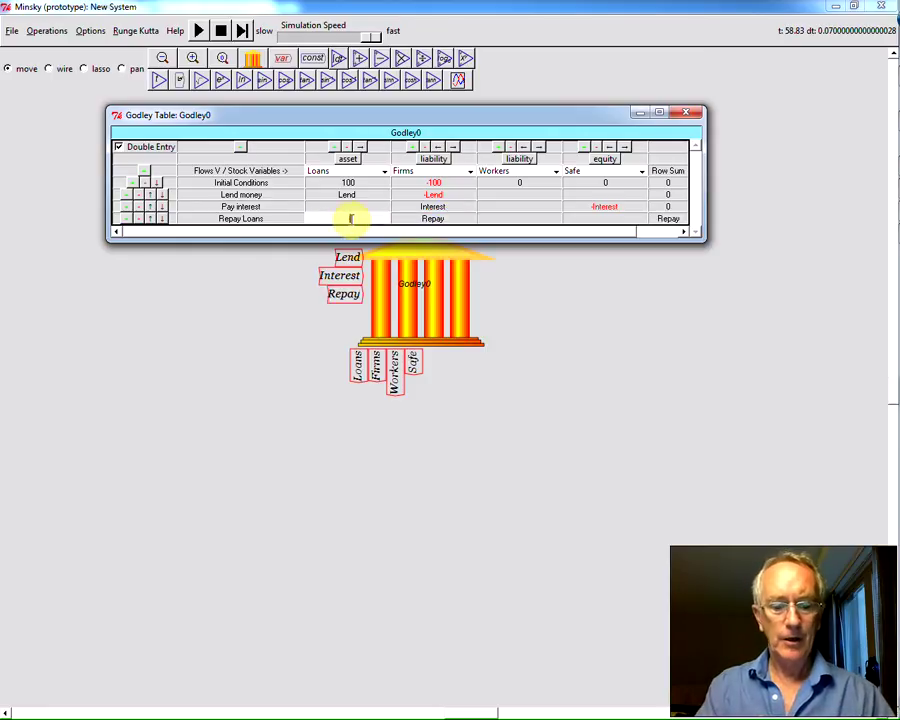
type("-Re")
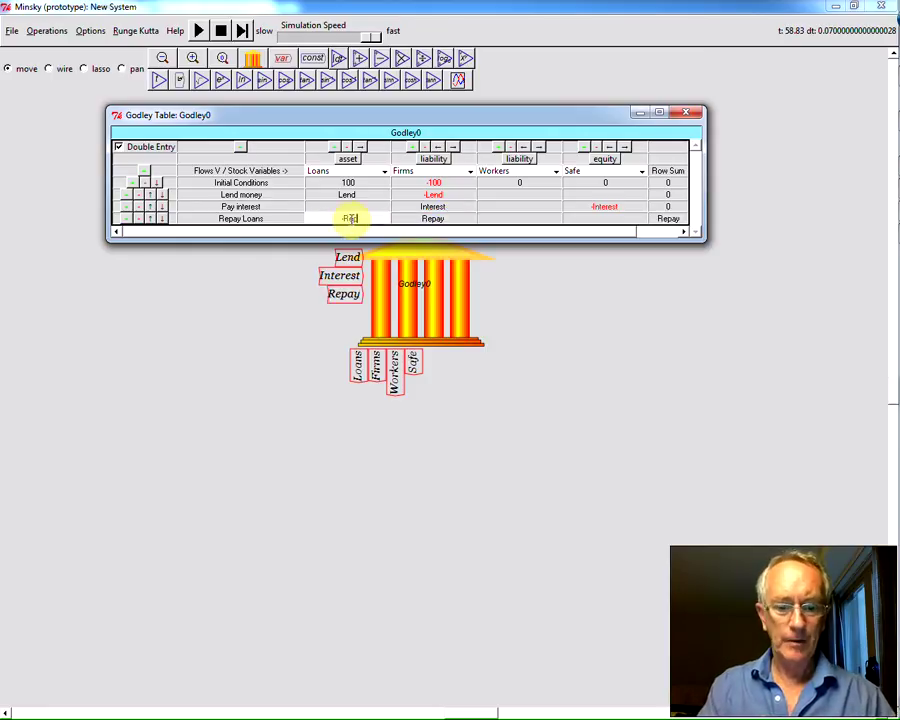
type("pay")
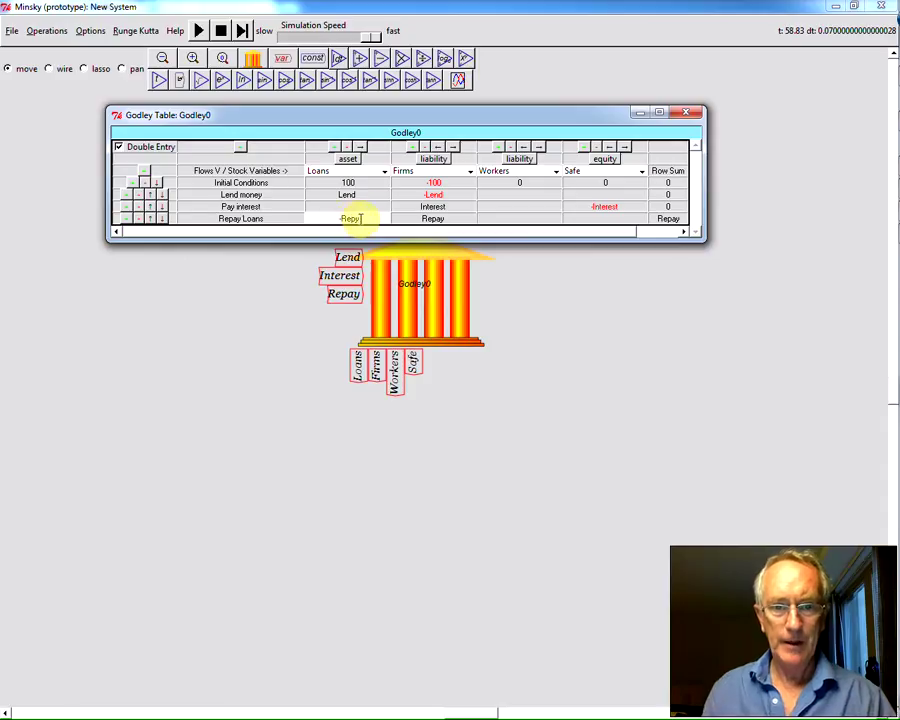
left_click(386, 206)
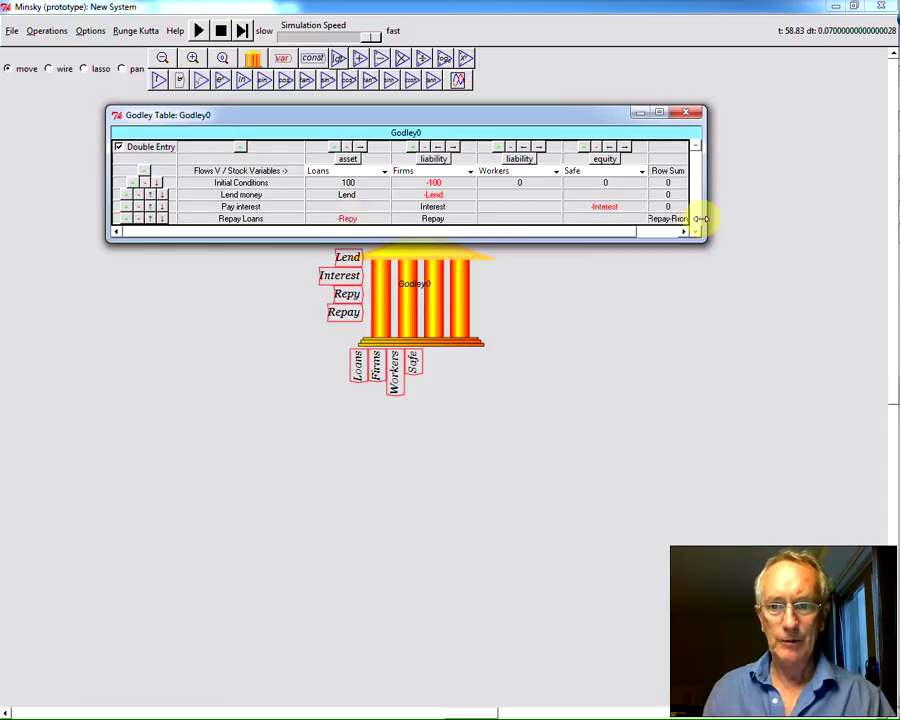
left_click_drag(704, 204, 764, 206)
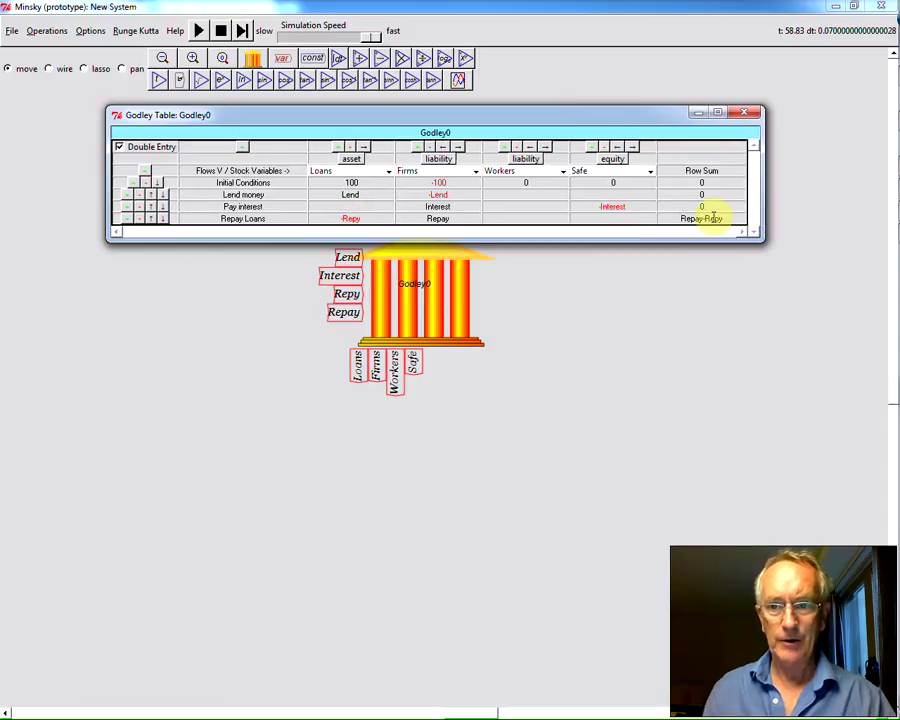
- Correct the misspelled flow under Loans in the Repay Loans row to -Repay
left_click(373, 220)
left_click(373, 219)
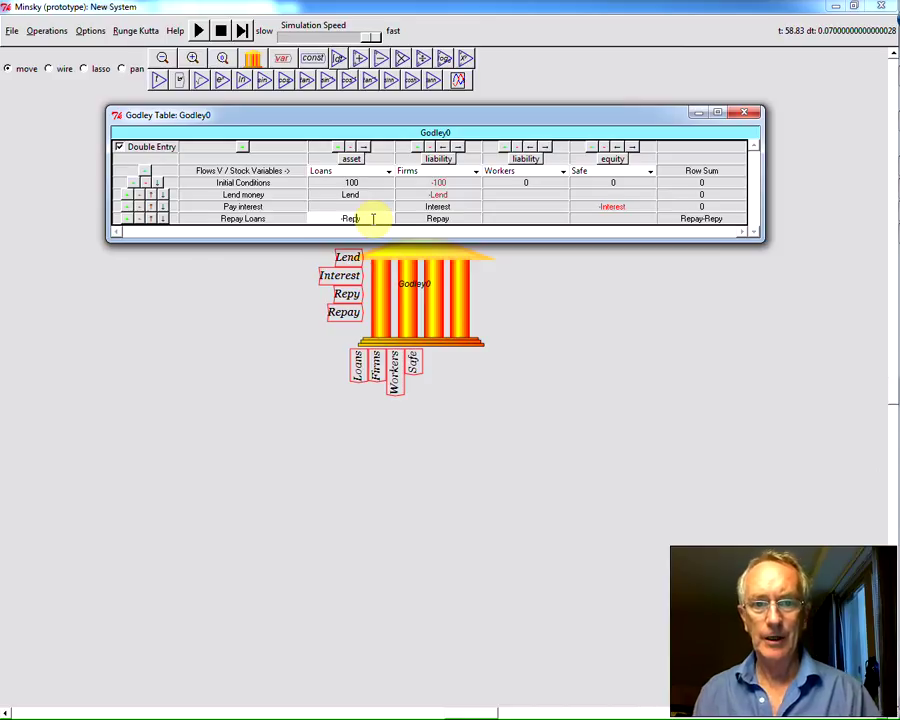
type("a")
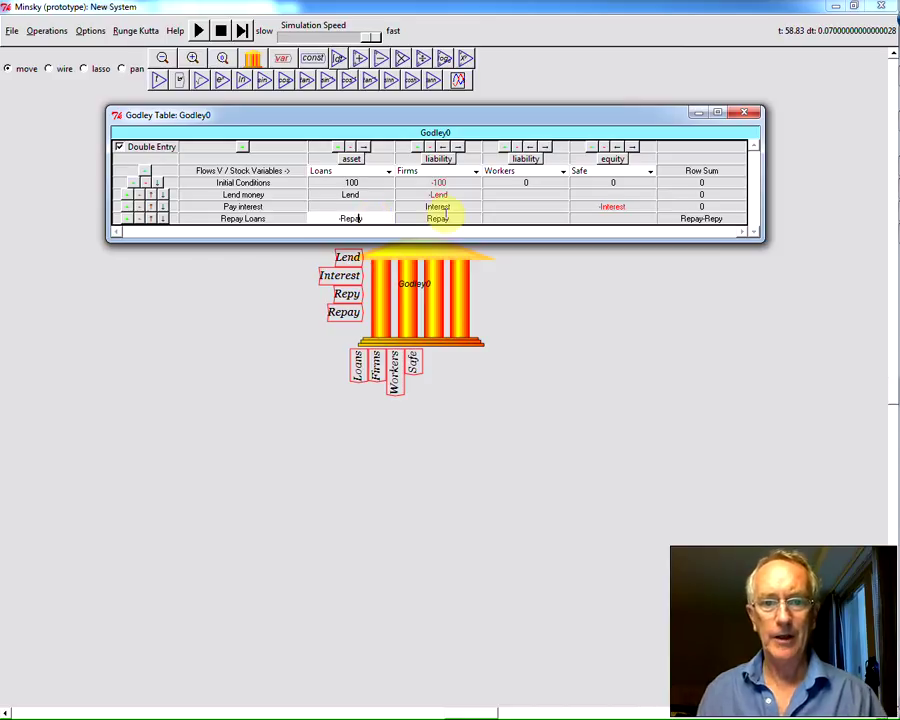
left_click(514, 207)
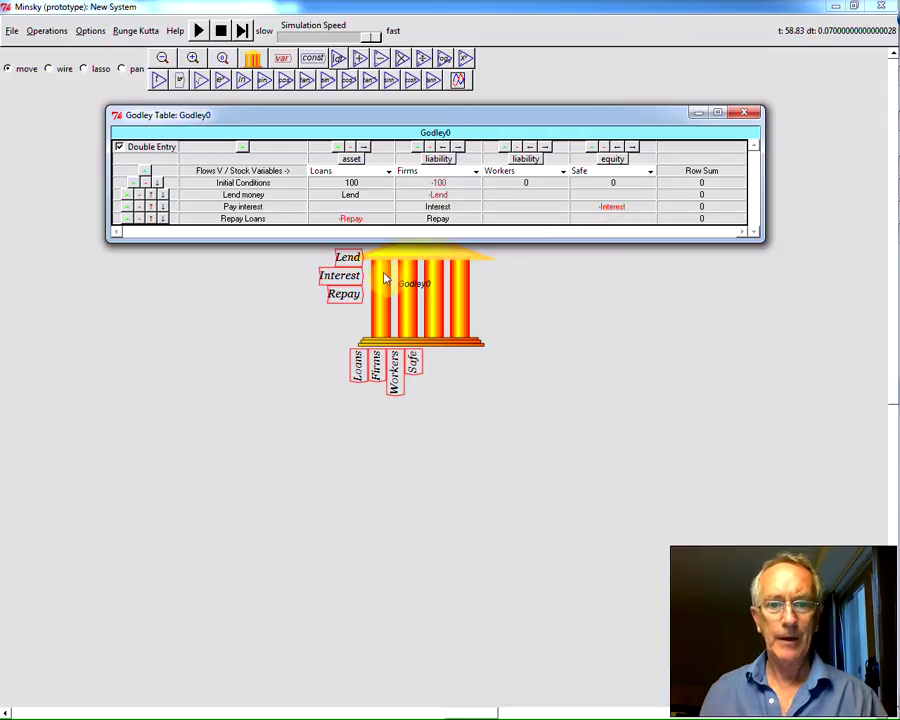
- Add a flow row named Hire workers below Repay Loans
left_click(127, 219)
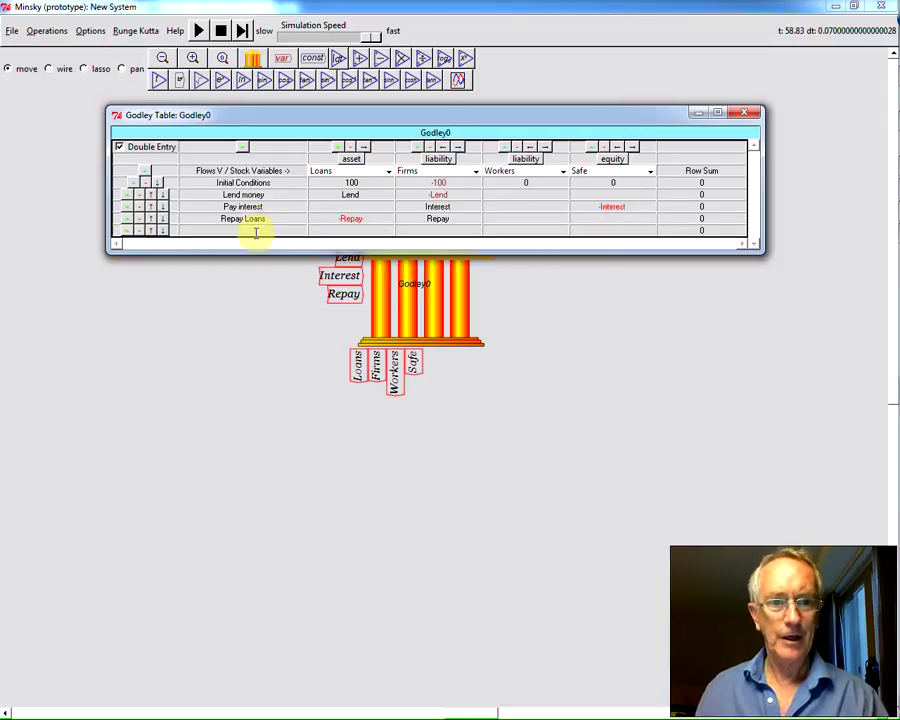
left_click(256, 231)
left_click(256, 231)
type("Hire workers")
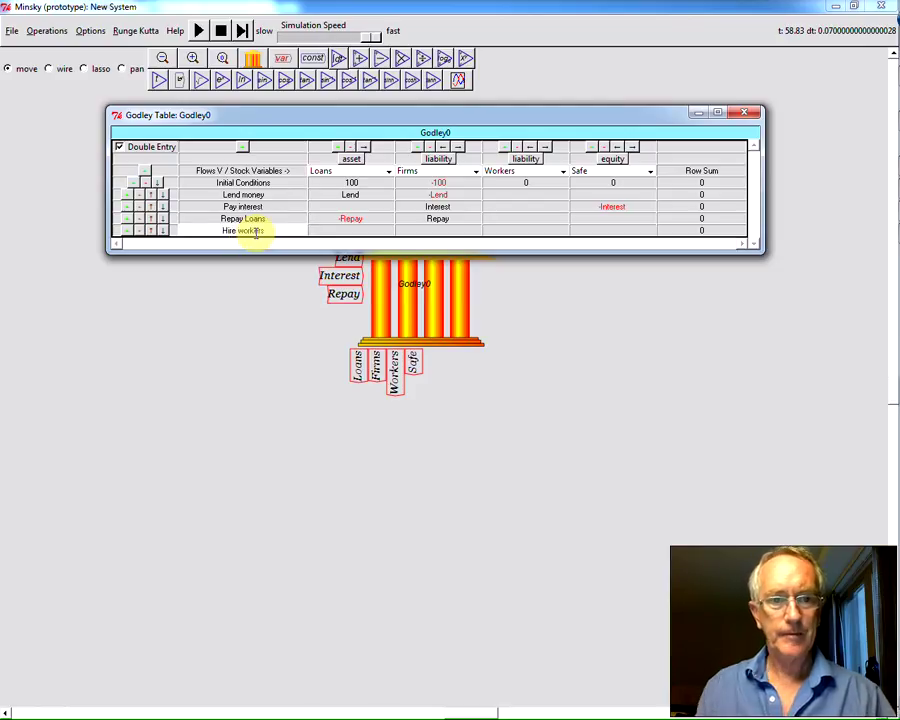
key("Return")
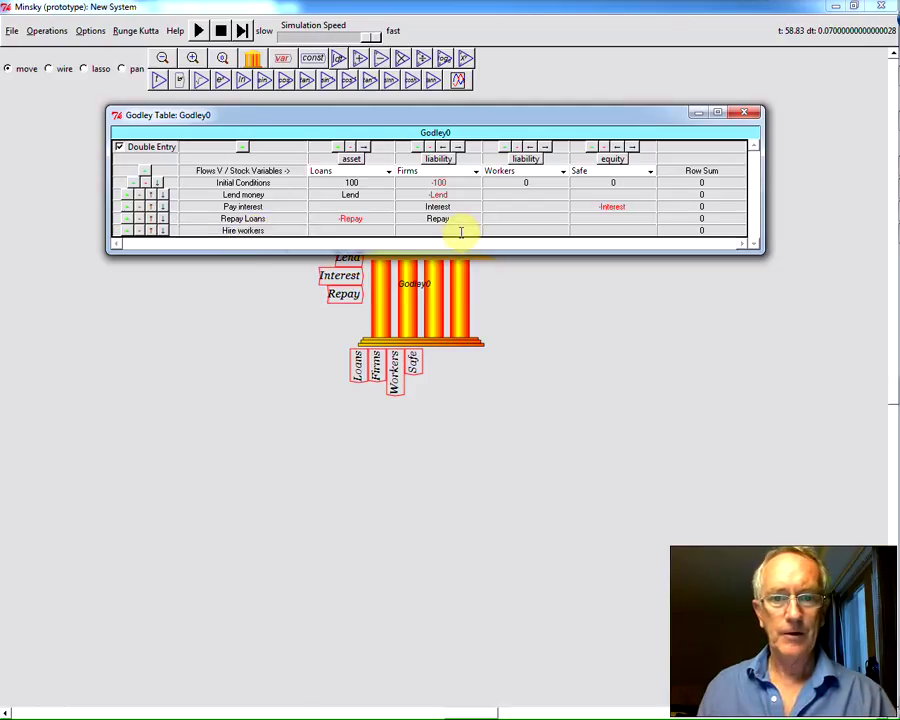
- In the Hire workers row, enter Wages under Firms and -Wages under Workers
left_click(458, 230)
left_click(458, 230)
type("Wa")
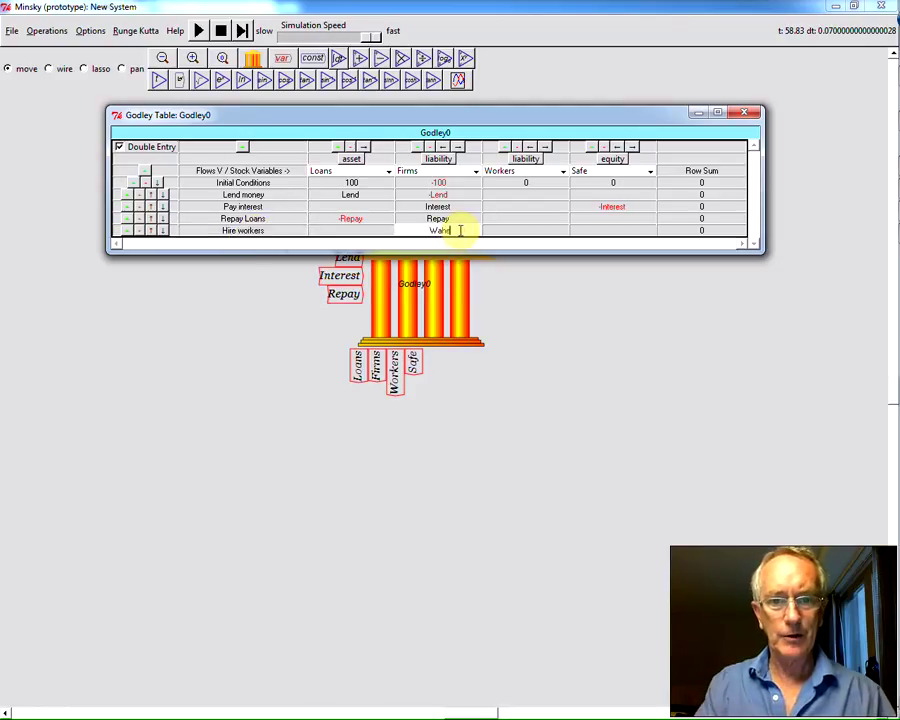
type("ges")
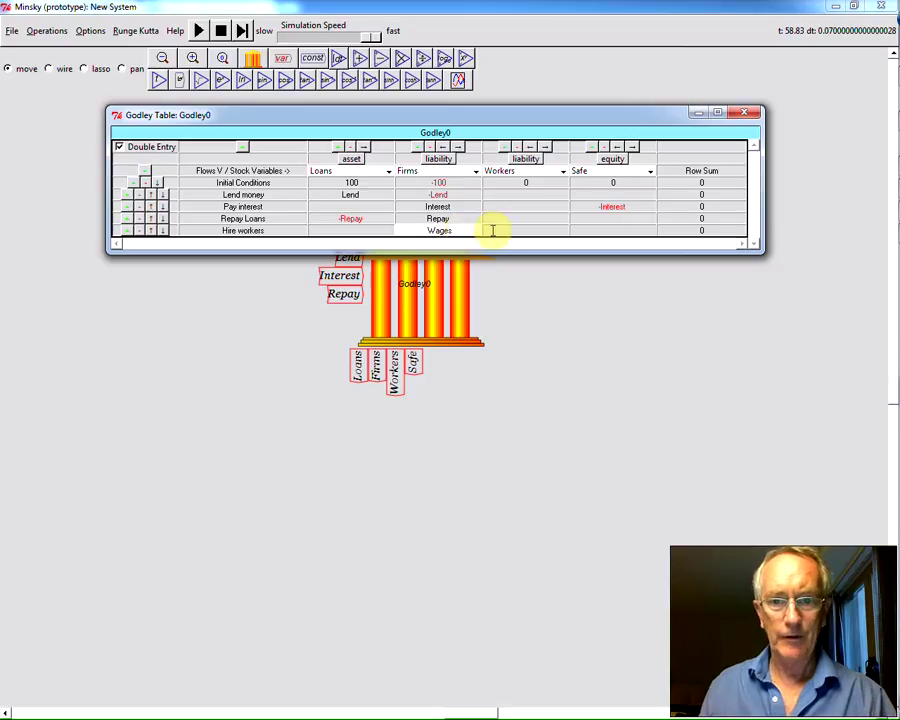
left_click(492, 229)
left_click(500, 230)
type("-")
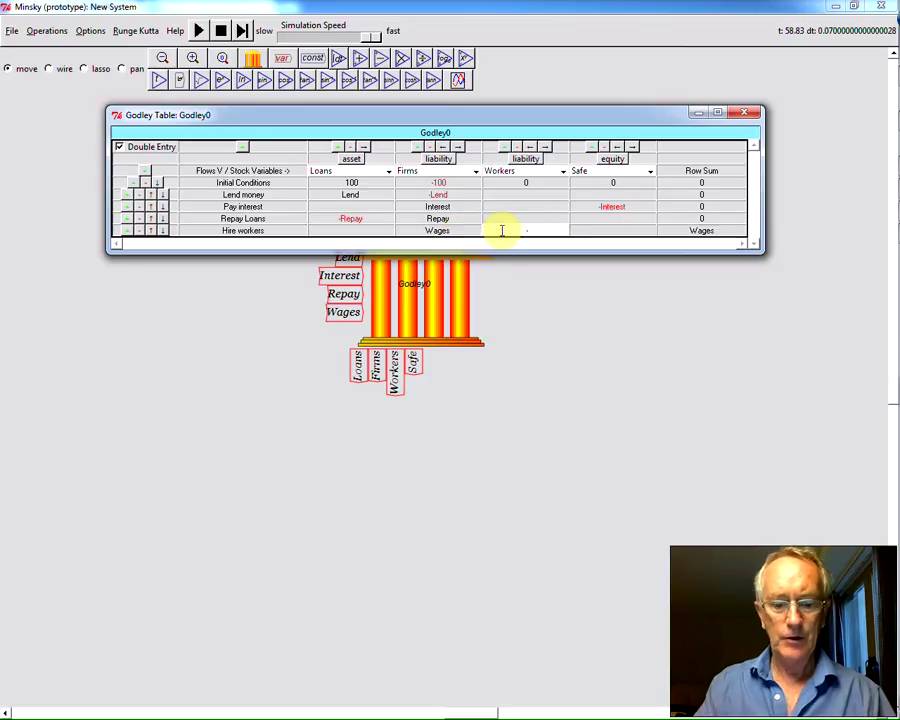
type("Wages")
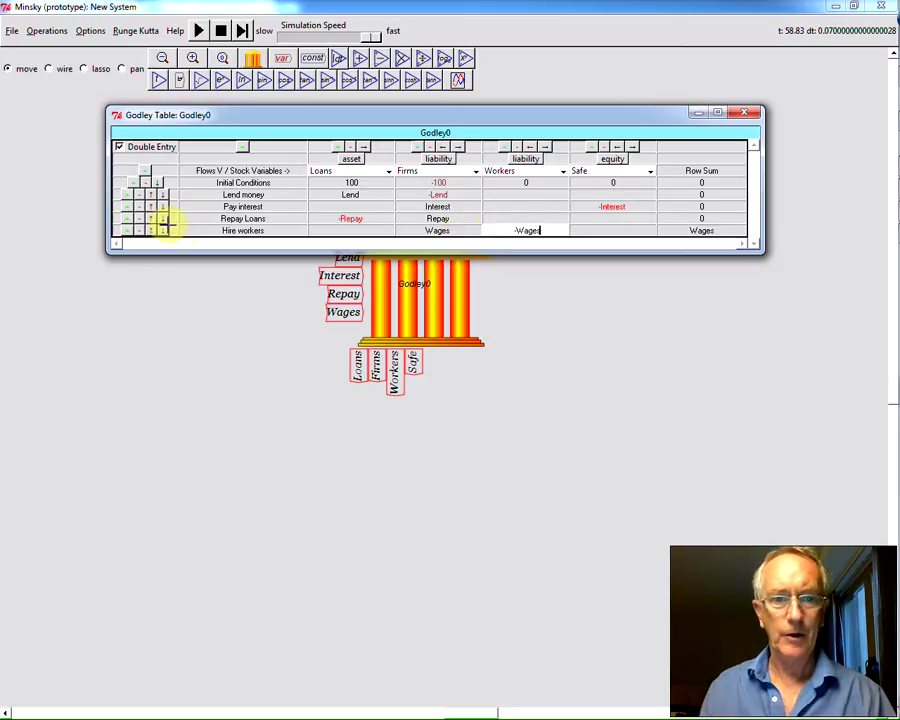
key("Return")
- Add a flow row named Workers consume below Hire workers
left_click(128, 231)
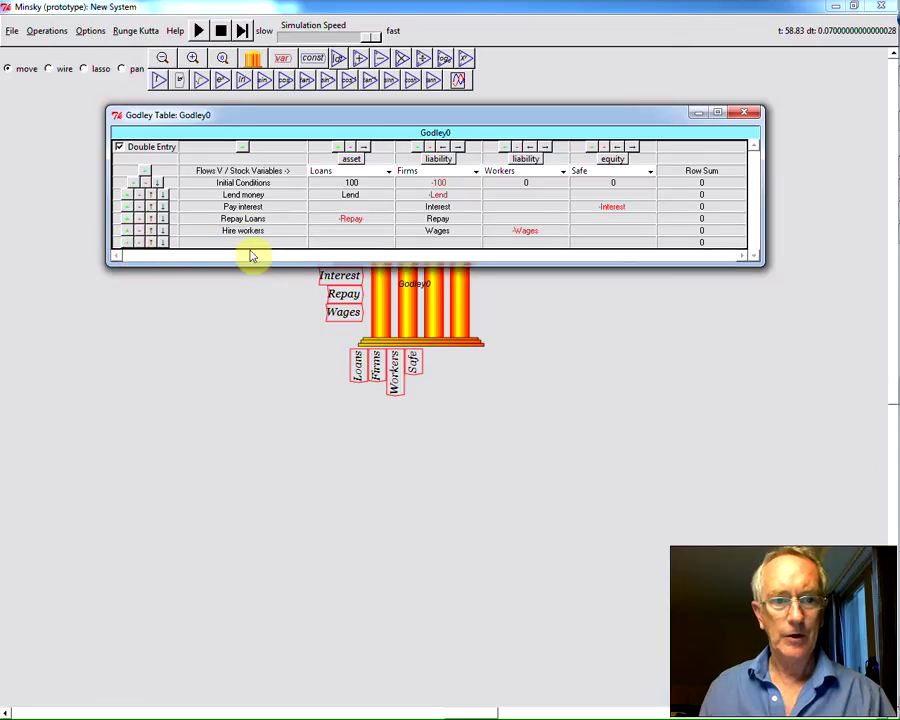
left_click(243, 242)
left_click(243, 242)
type("Warkers consume")
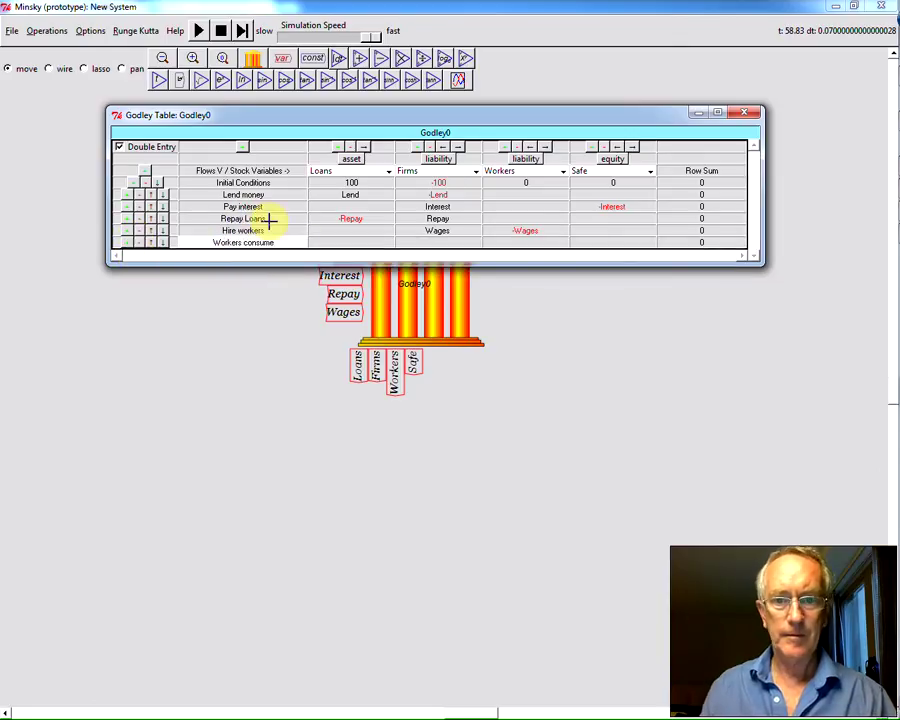
- In the Workers consume row, enter Cons_W under Workers and -Cons_W under Firms
left_click(512, 240)
left_click(514, 241)
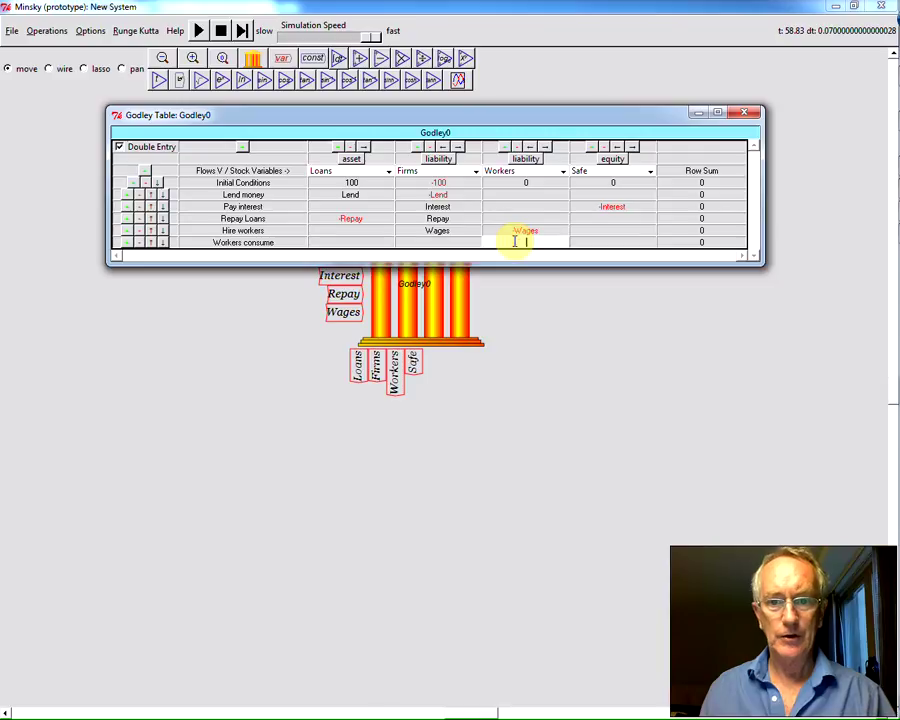
type("Cons")
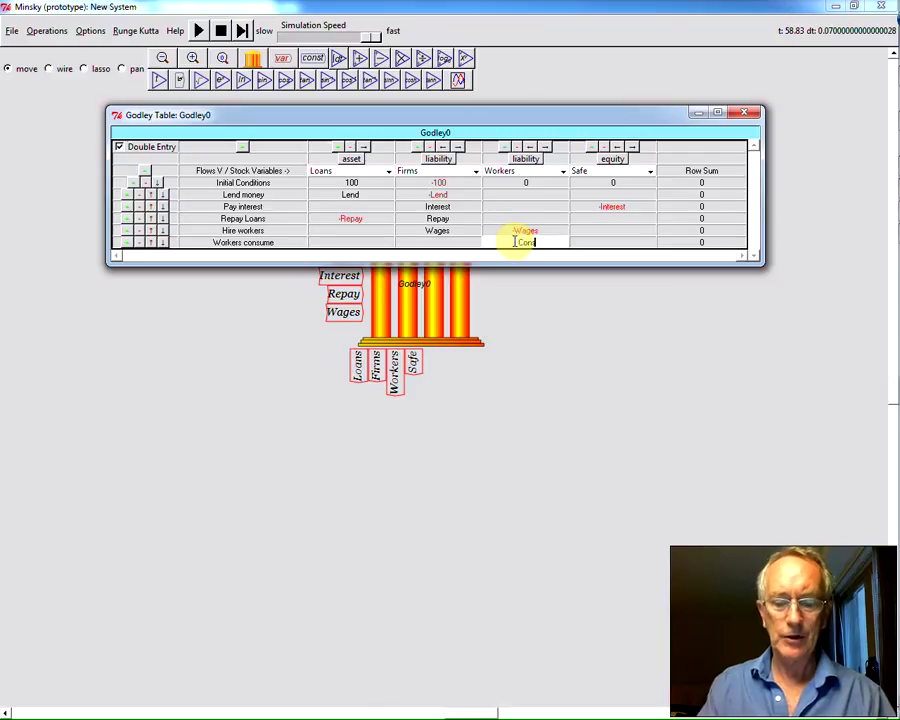
type("_")
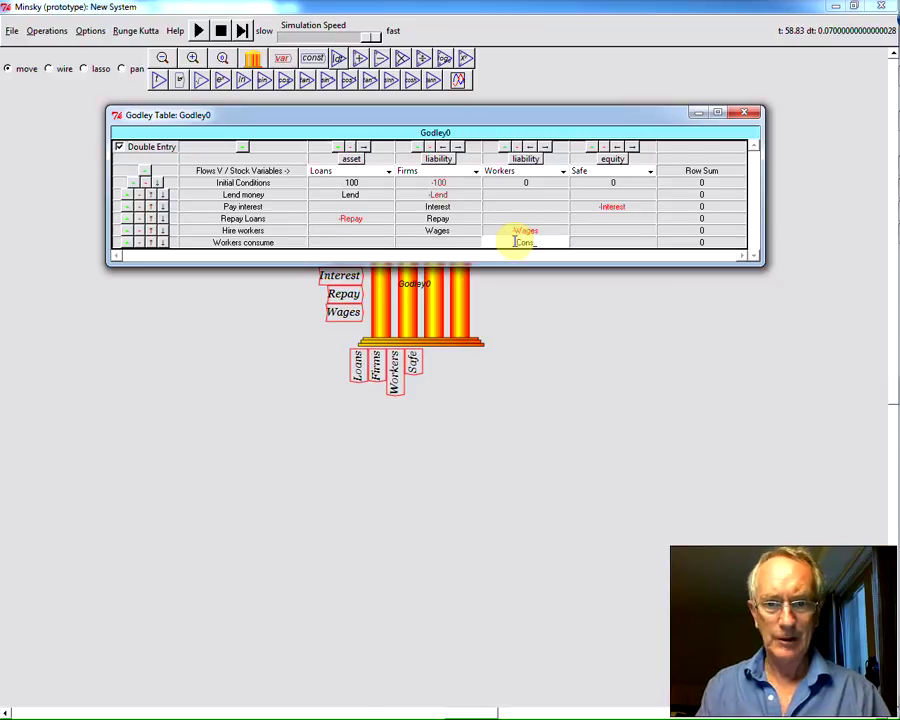
type("W")
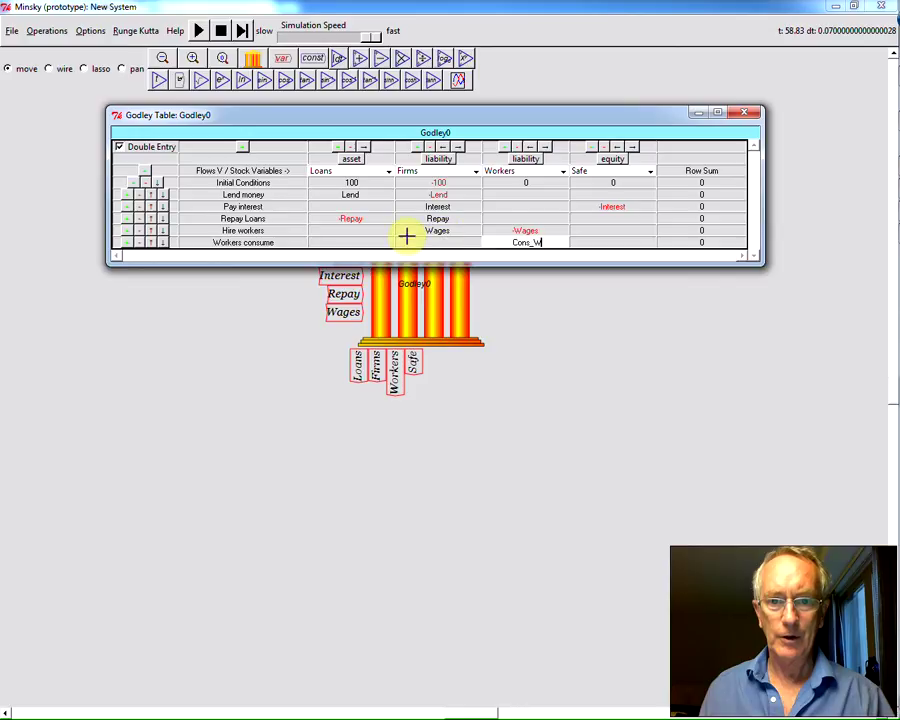
left_click(423, 242)
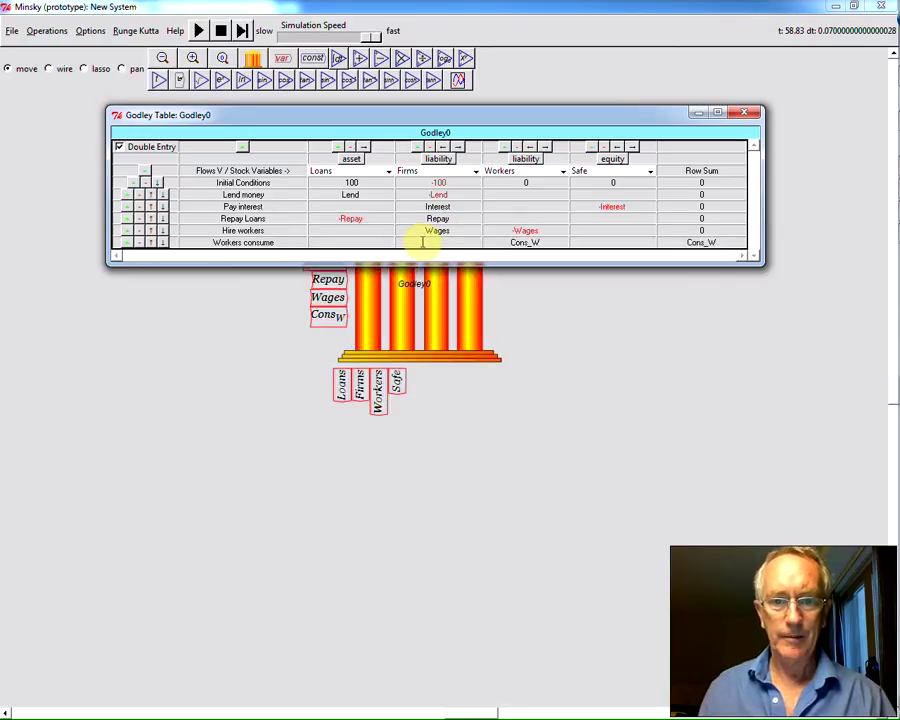
left_click(423, 242)
type("Cons_W")
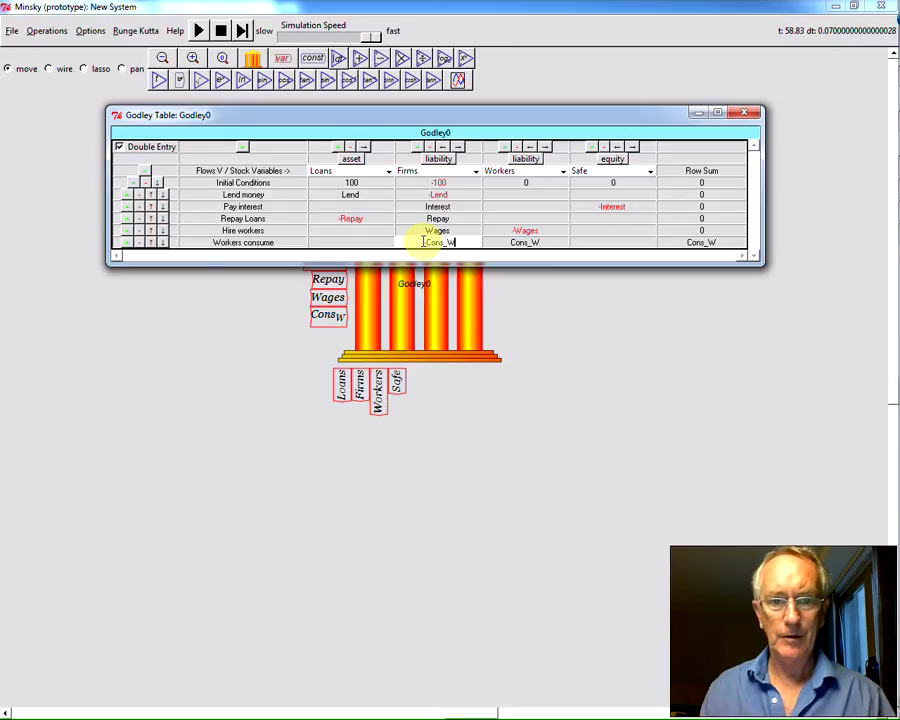
key("Return")
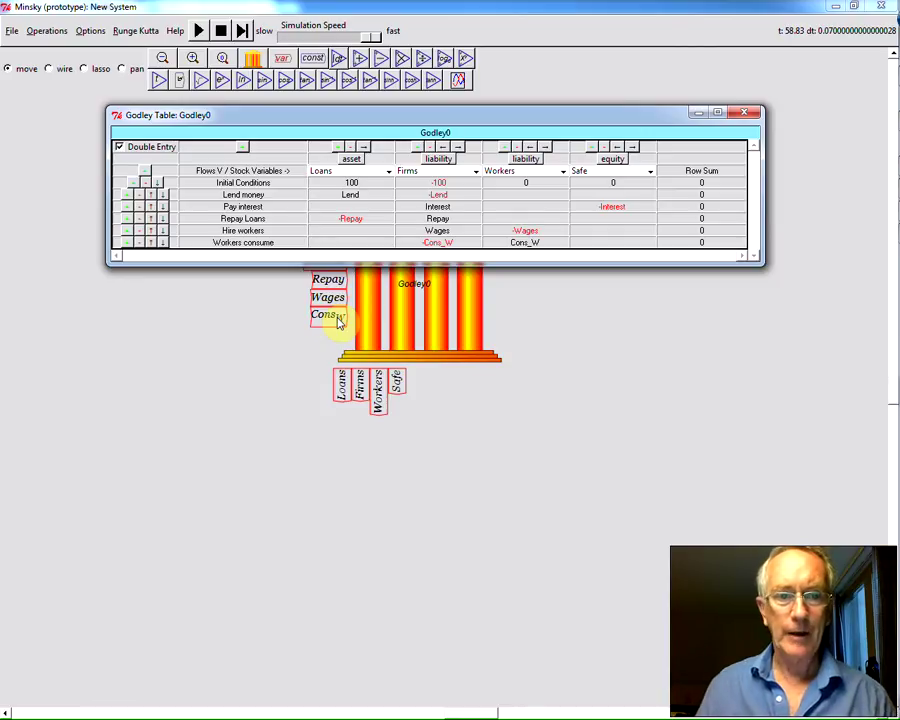
- Add a flow row named Banks buy int goods below Workers consume
left_click(127, 243)
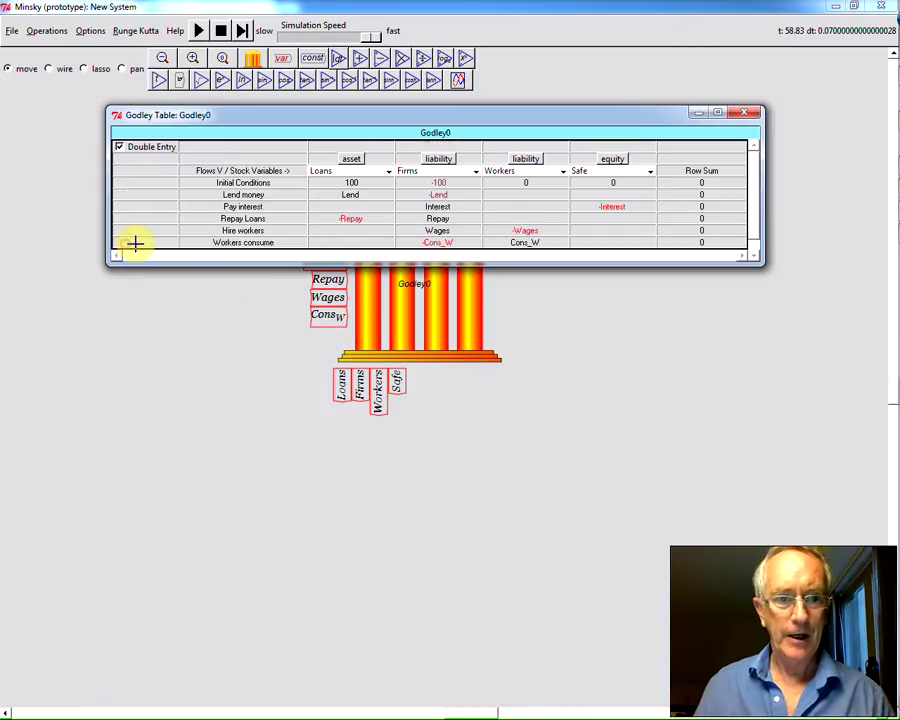
left_click(232, 252)
type("Ban")
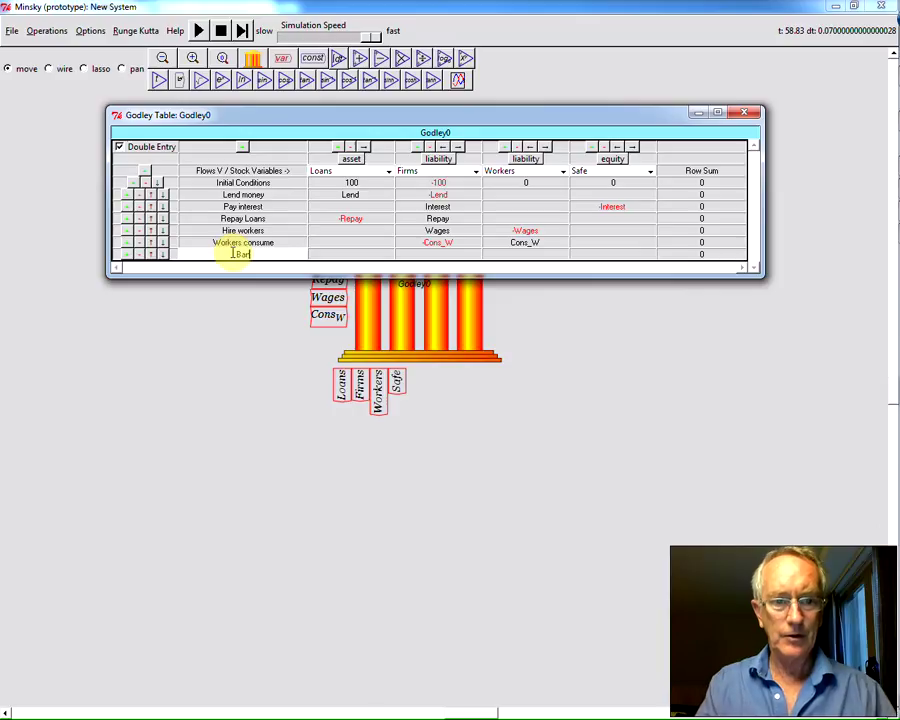
type("ks buy int goods")
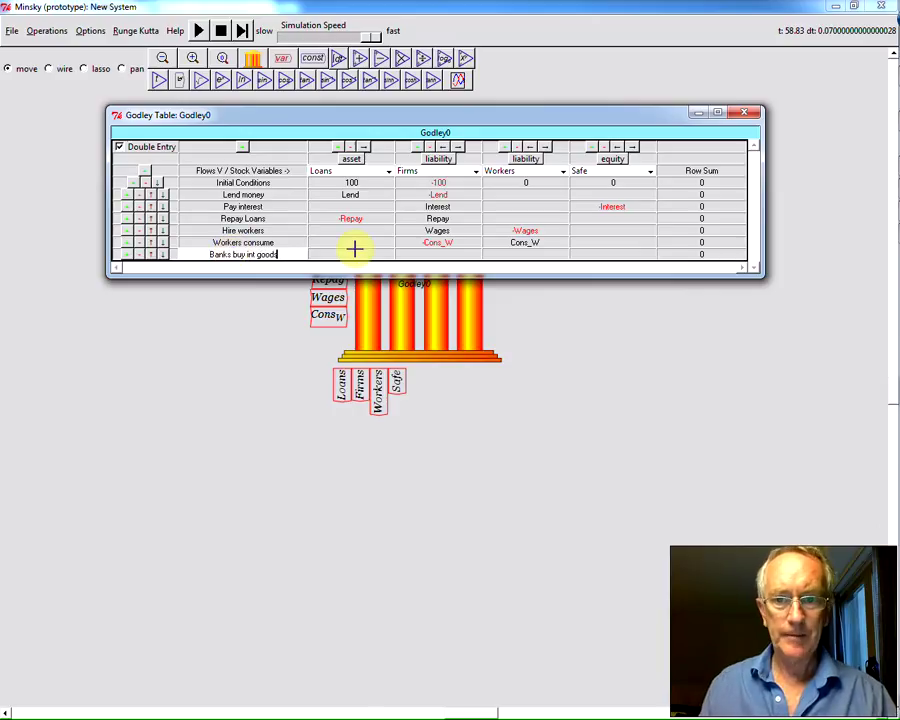
key("Return")
- Enter Bank_{Int} under Safe in the Banks buy int goods row
left_click(616, 256)
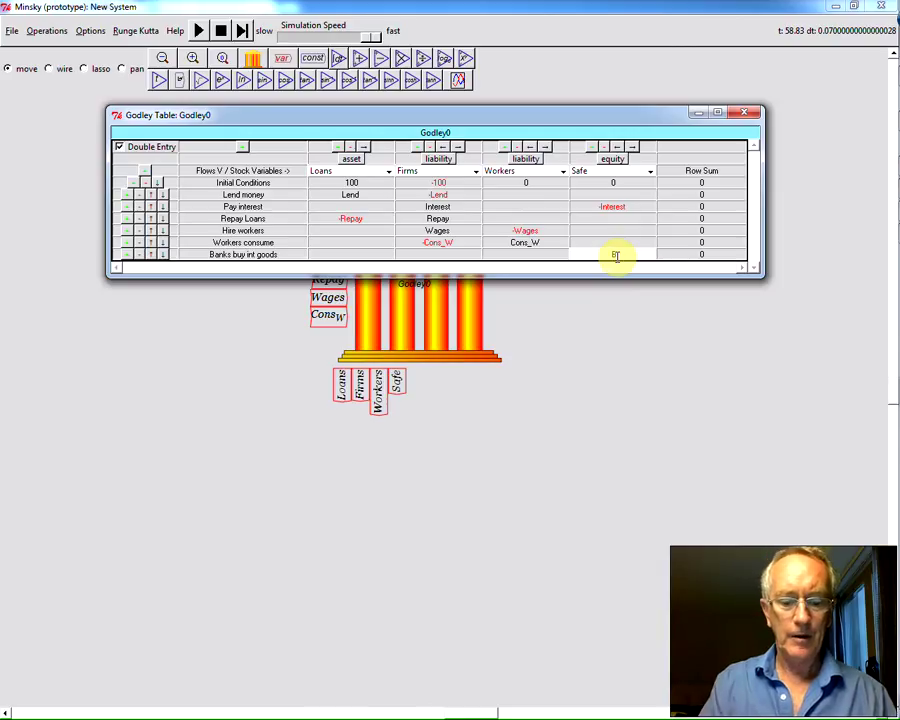
type("Ba")
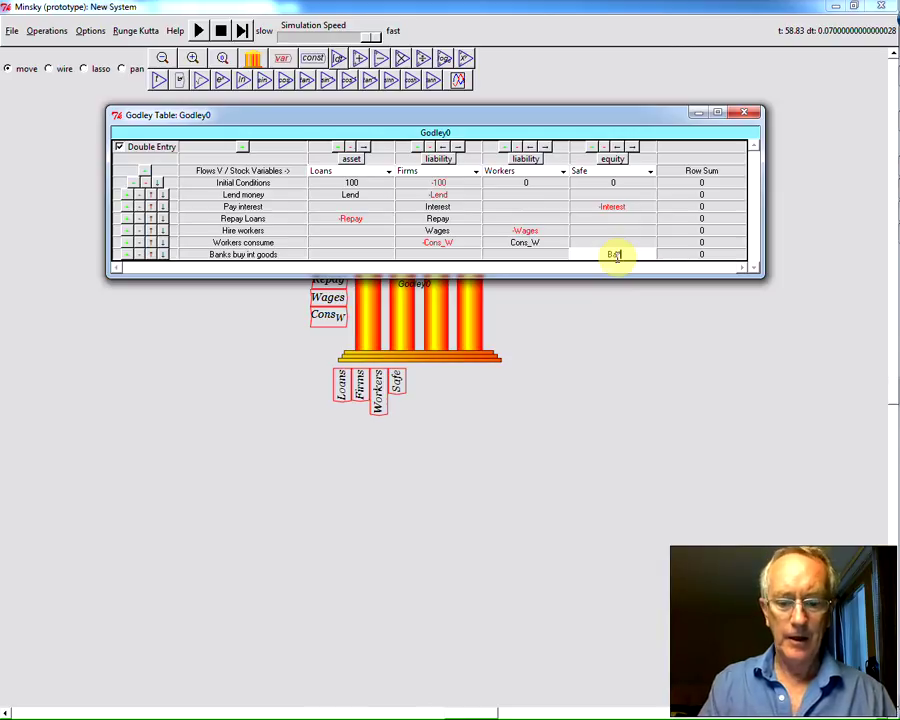
type("nk")
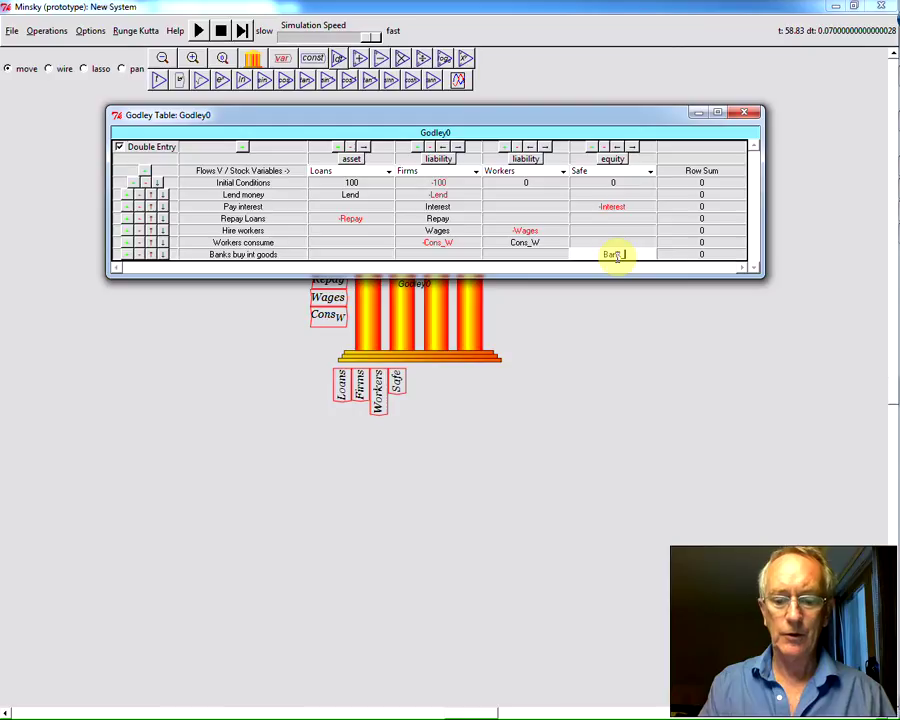
type("_Int")
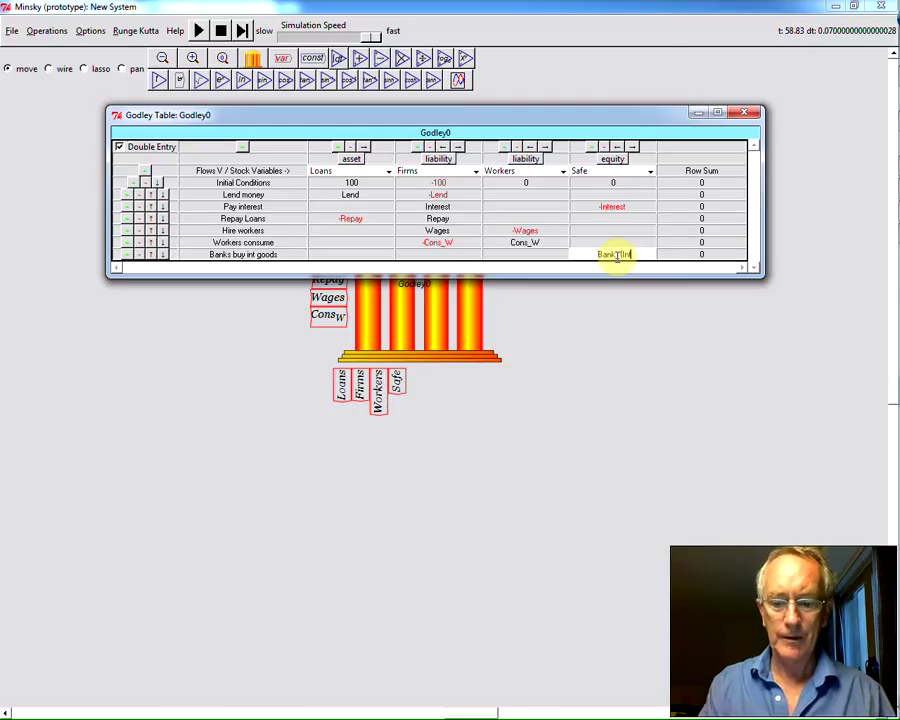
type("e")
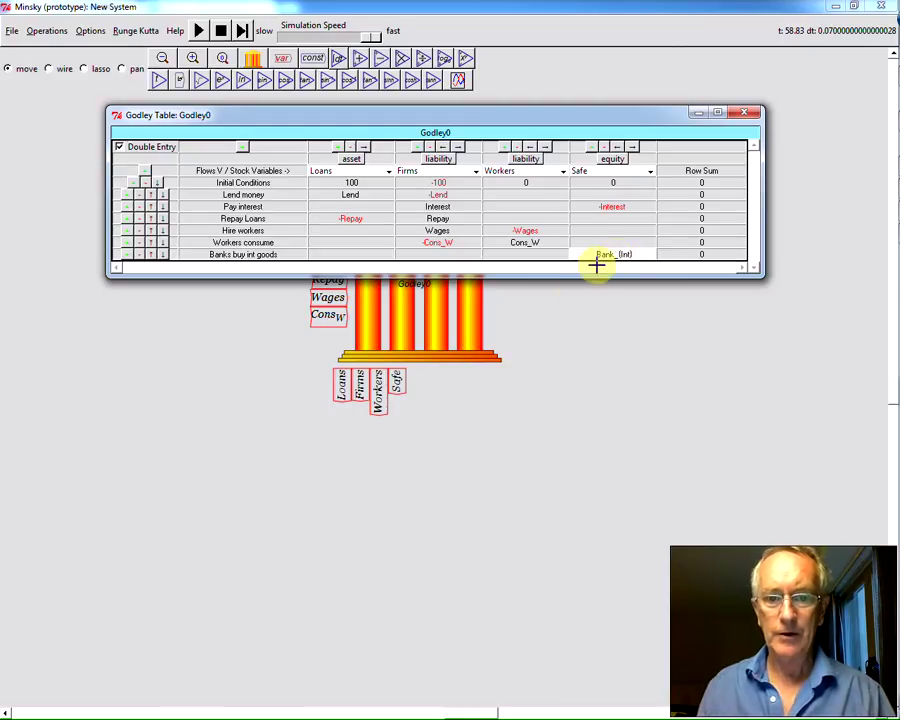
key("Return")
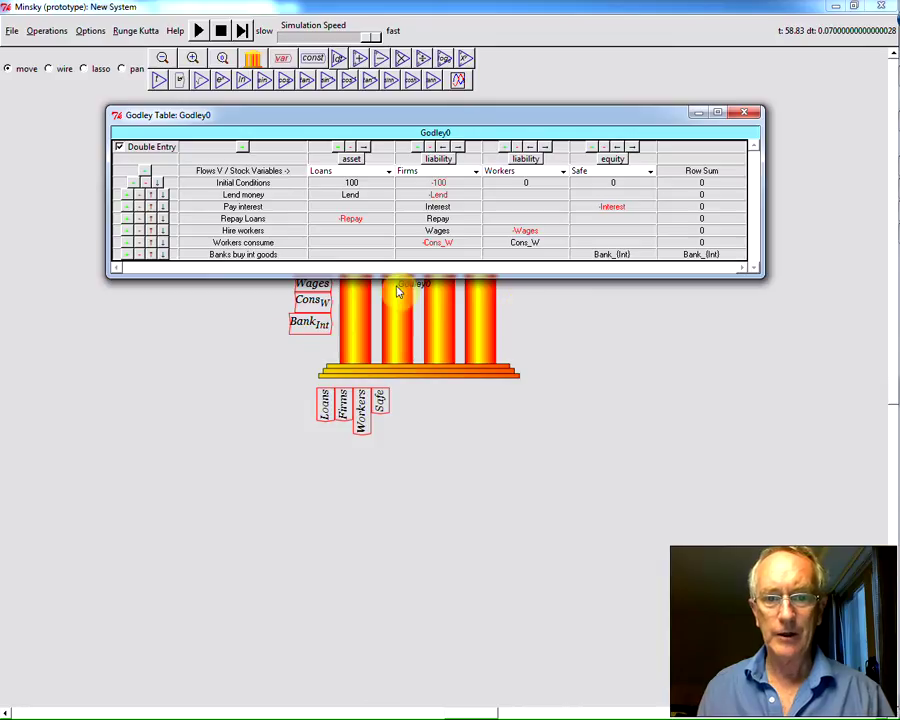
- Enter Banks_{Int} under Firms in the Banks buy int goods row, with the whole subscript Int enclosed in braces
left_click(447, 254)
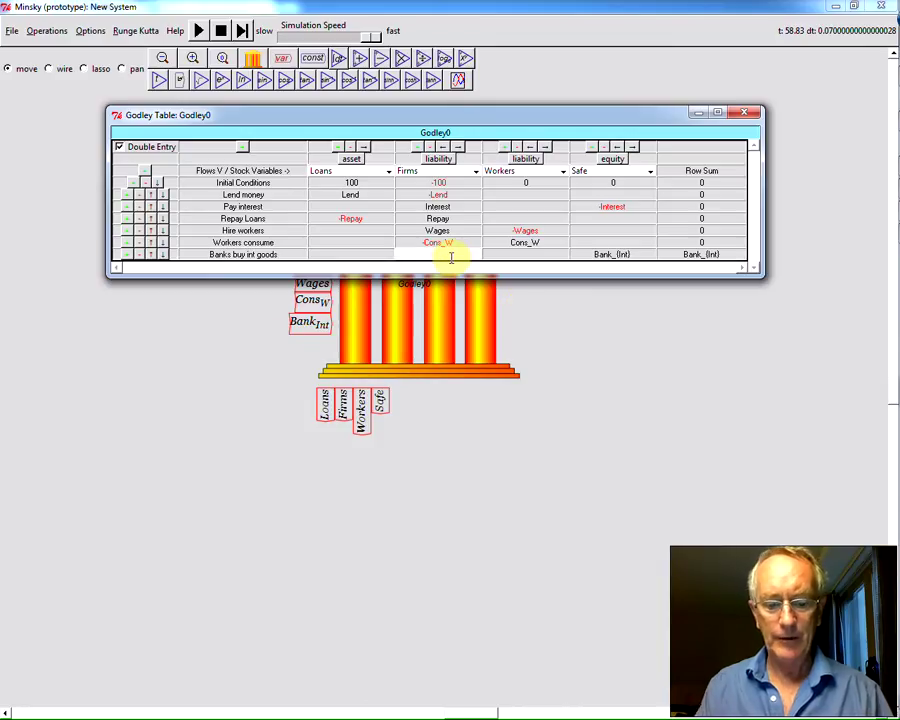
type("Banks_I")
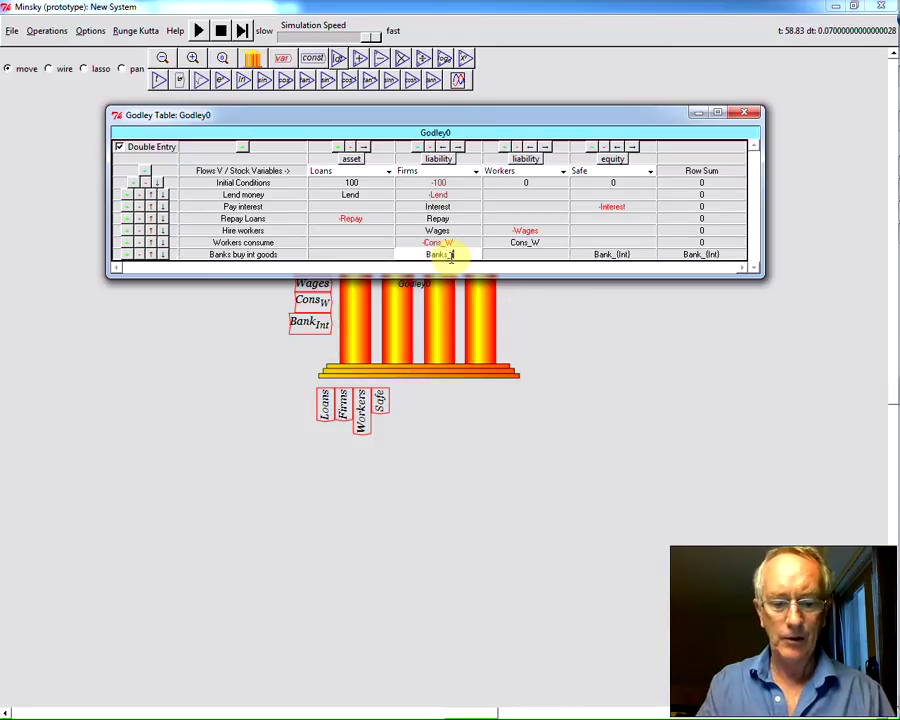
type("nt")
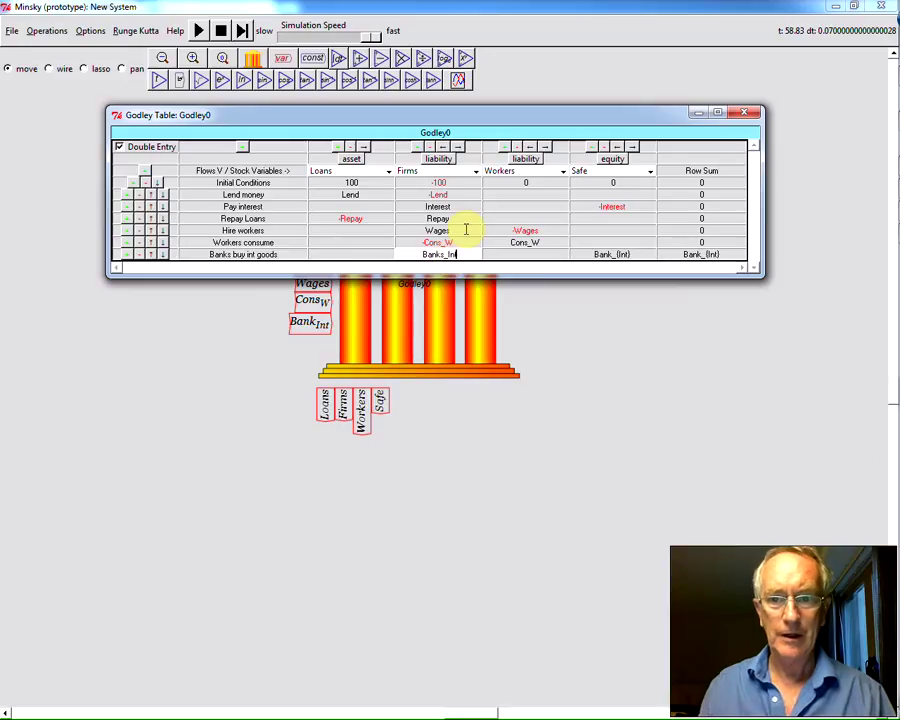
key("Return")
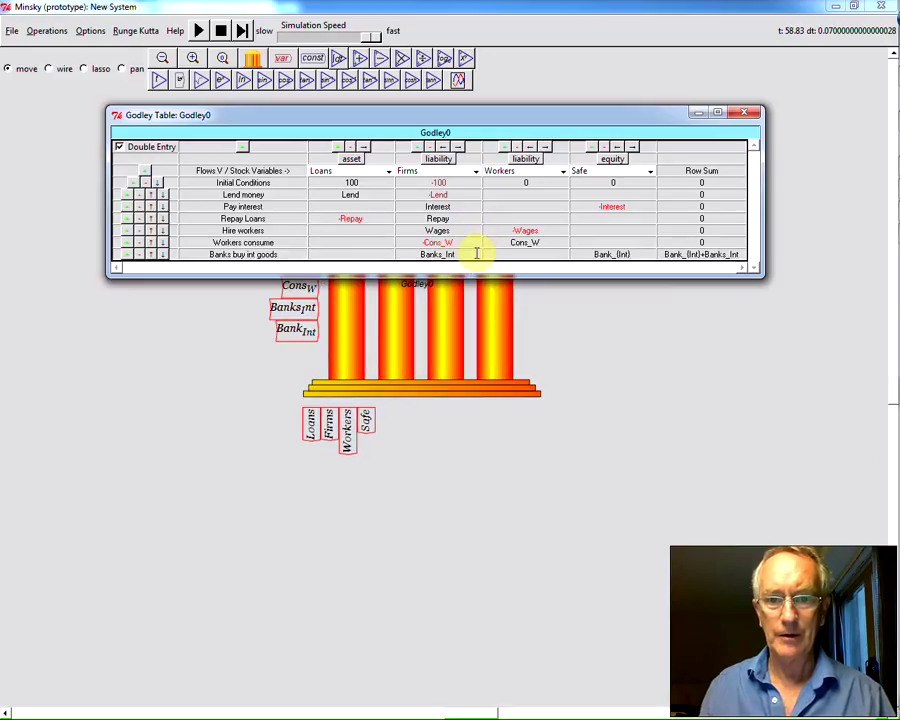
left_click(468, 254)
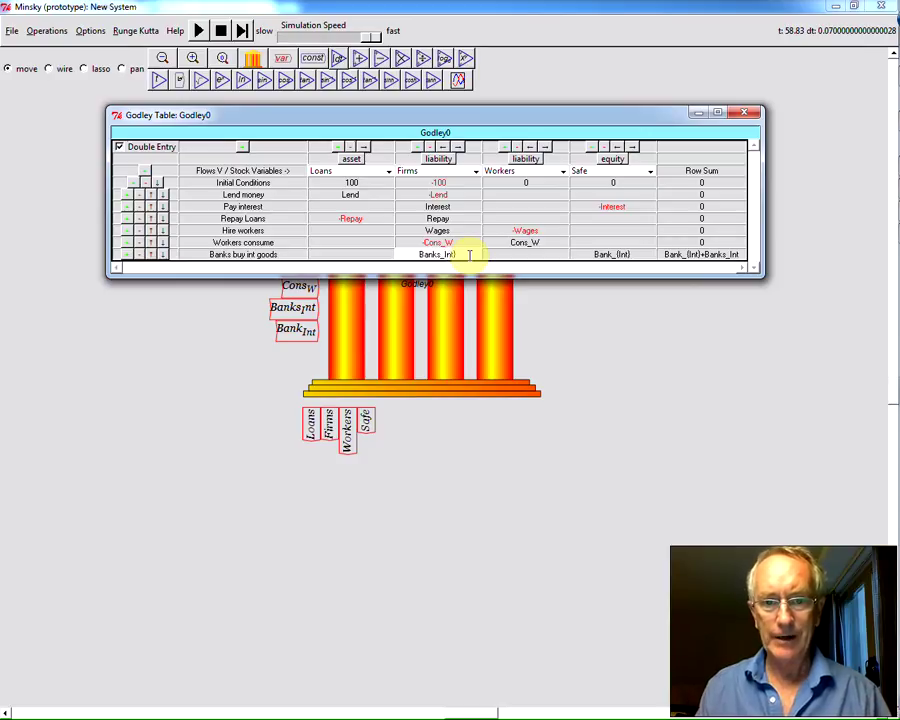
type("(")
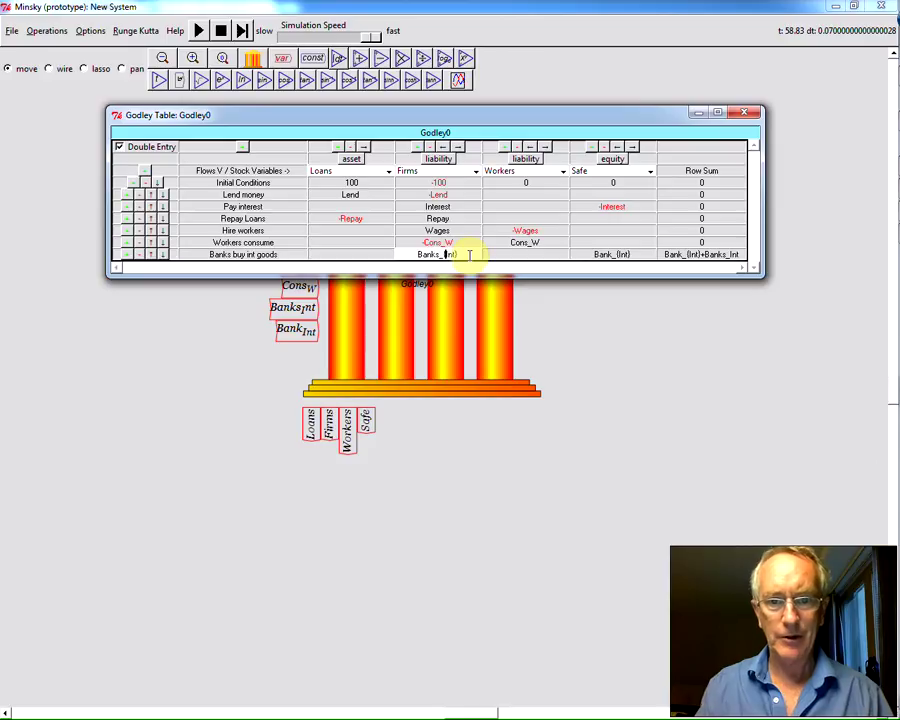
left_click(468, 240)
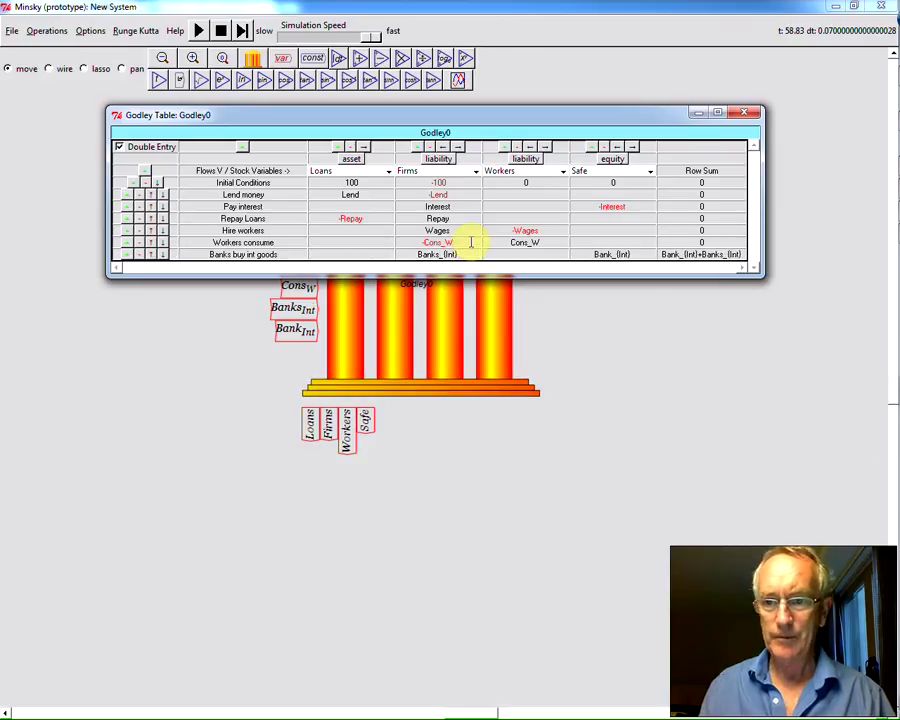
- Make the Firms entry in the Banks buy int goods row negative, as -Banks_{Int}
left_click(470, 242)
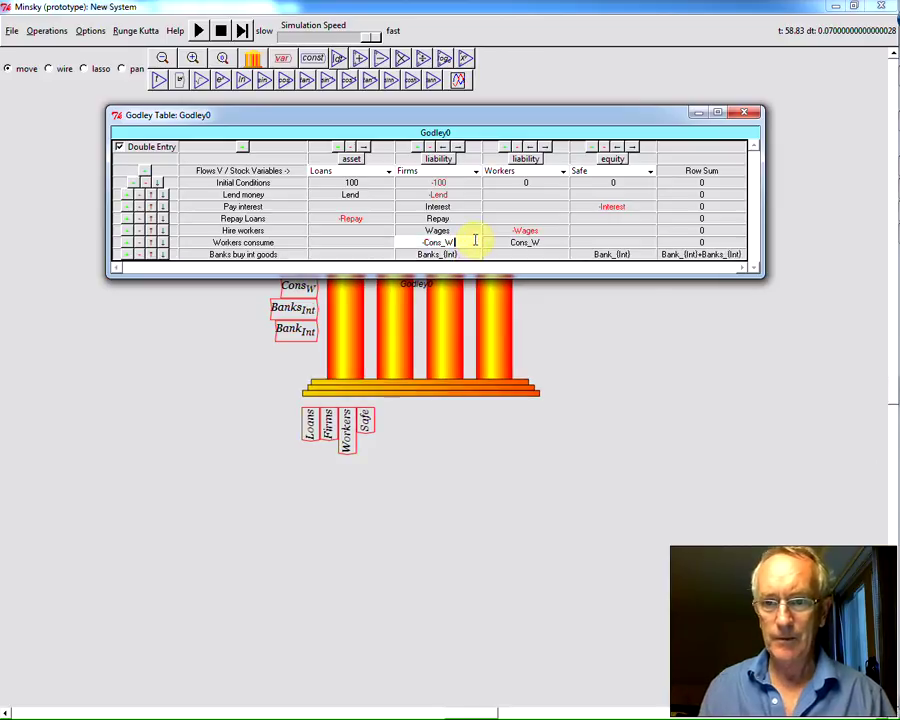
left_click(468, 254)
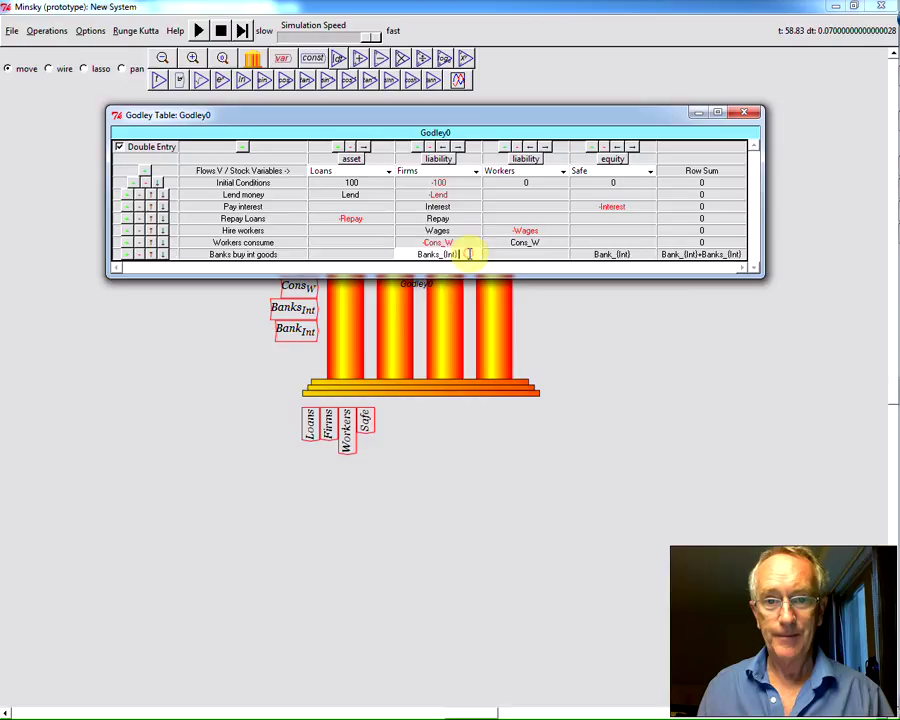
left_click(418, 254)
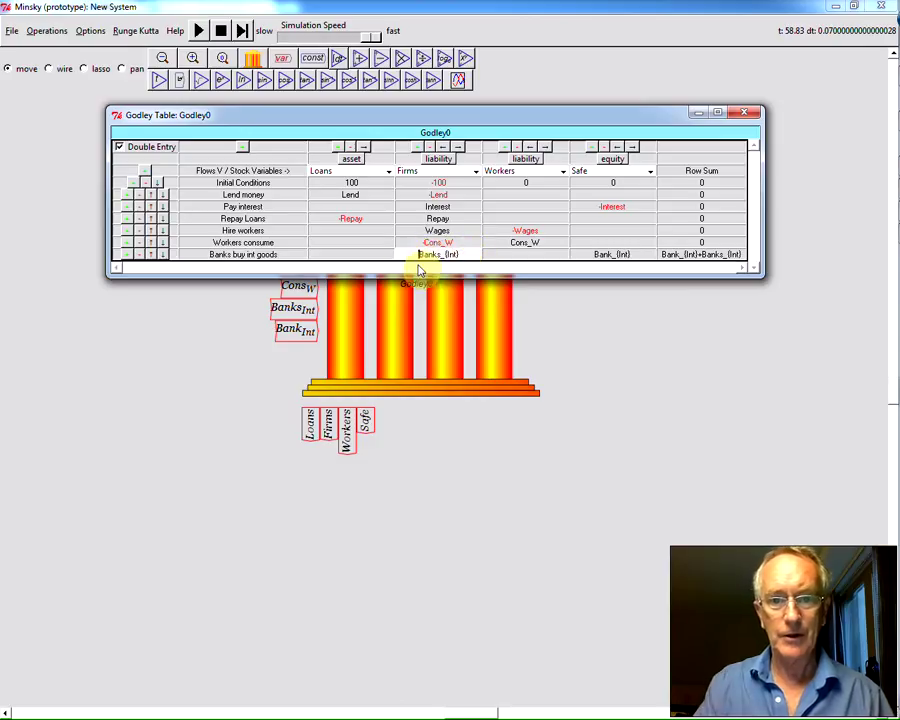
type("-")
left_click(415, 241)
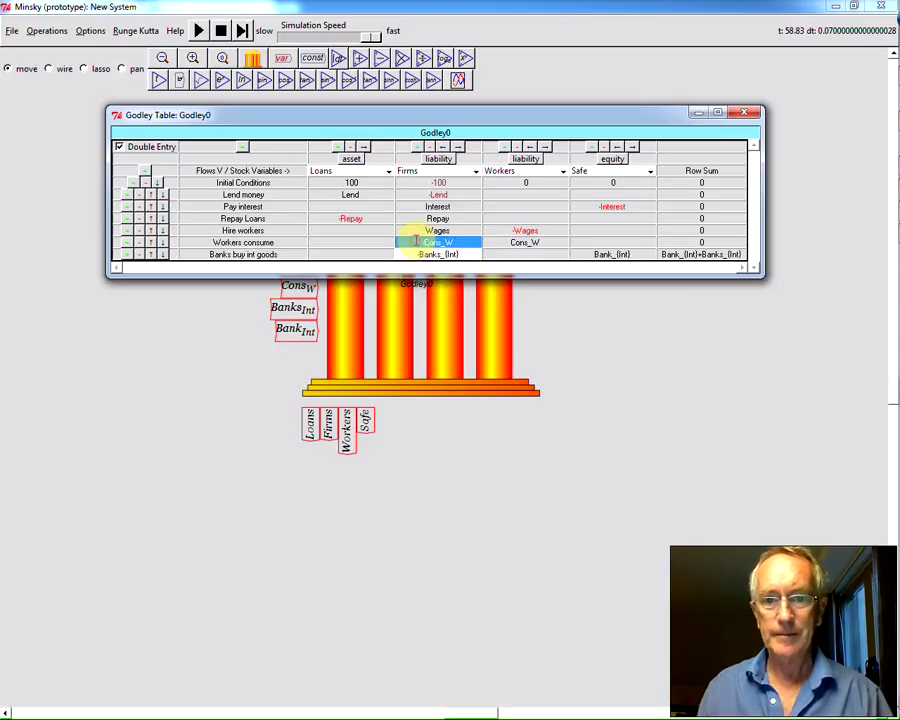
left_click(512, 254)
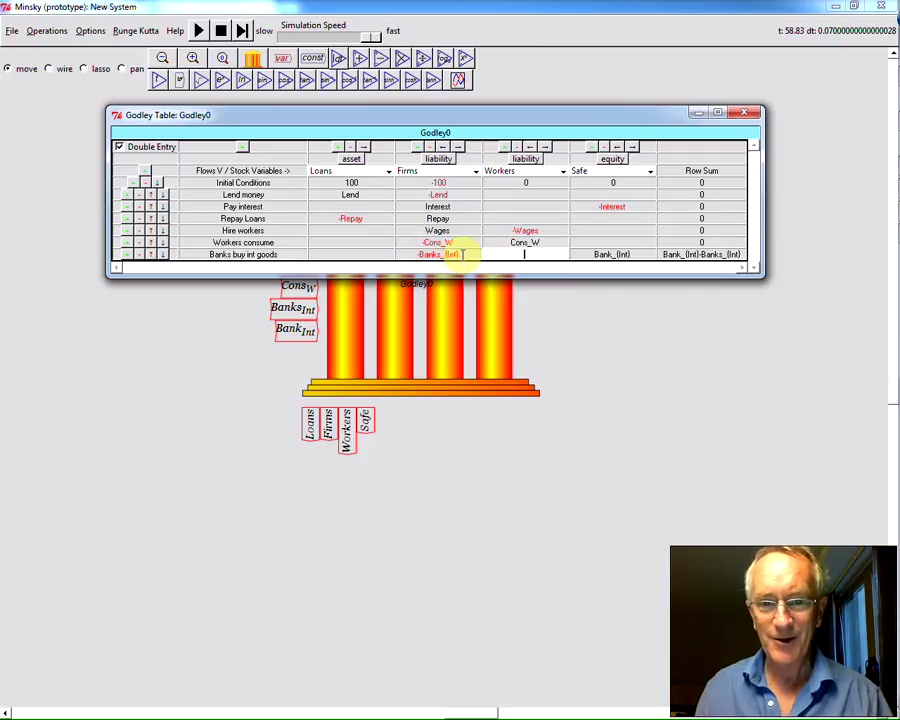
- Replace the Firms entry in the Banks buy int goods row with -Bank_{Int}, including the closing brace
left_click(463, 254)
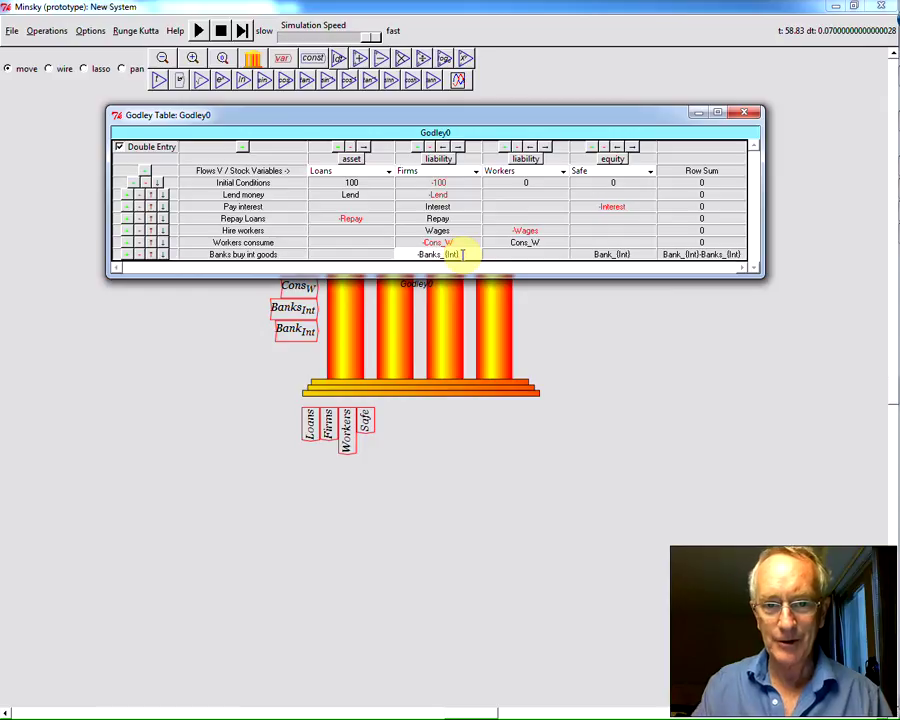
key("BackSpace")
key("BackSpace")
key("BackSpace")
key("BackSpace")
key("BackSpace")
key("BackSpace")
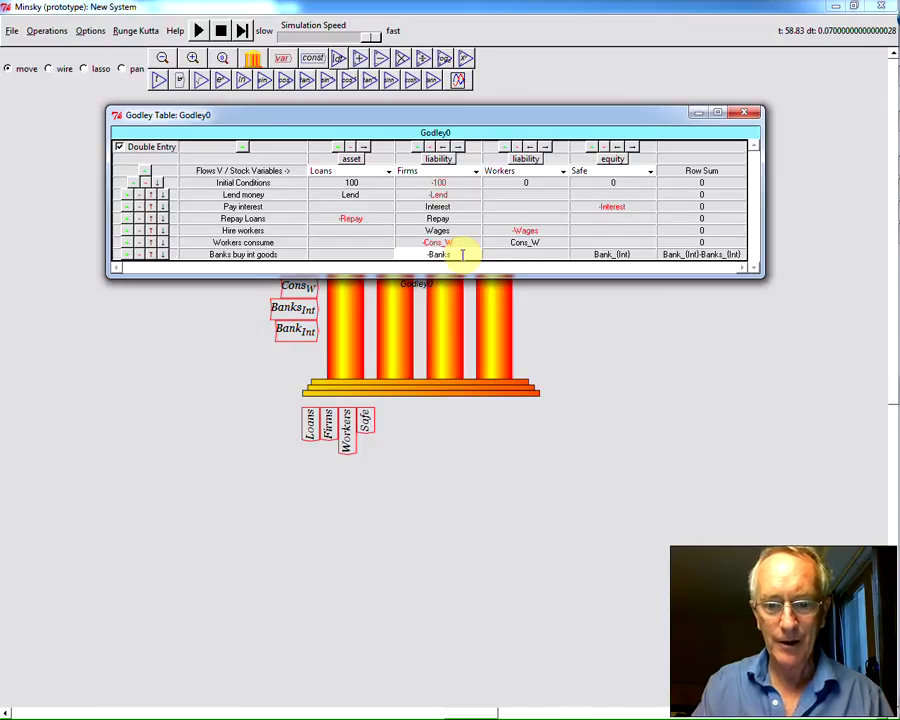
key("BackSpace")
key("BackSpace")
key("BackSpace")
key("BackSpace")
key("BackSpace")
key("BackSpace")
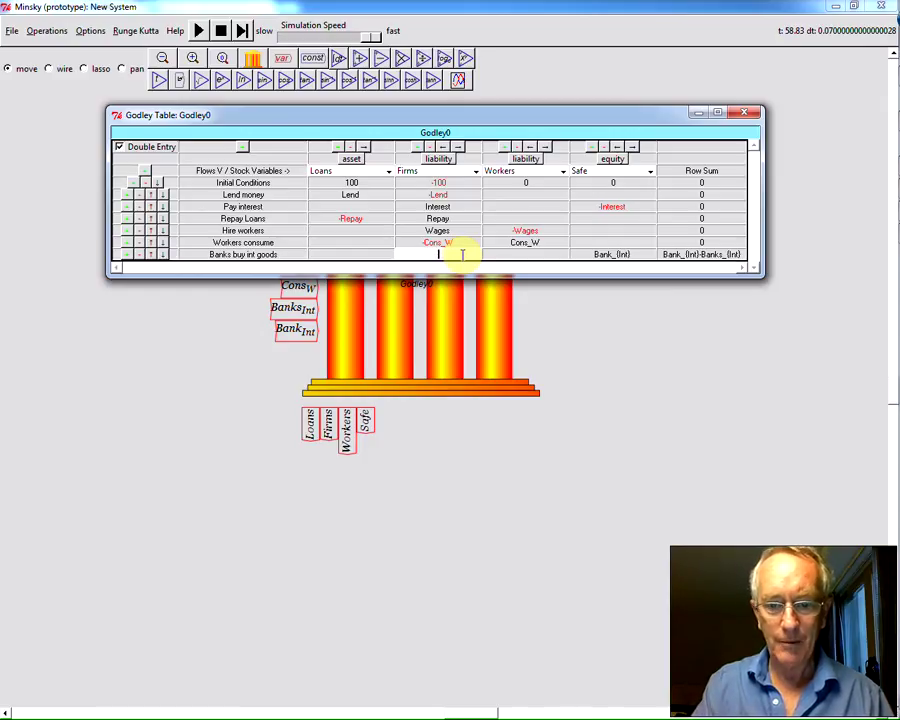
type("-Ban")
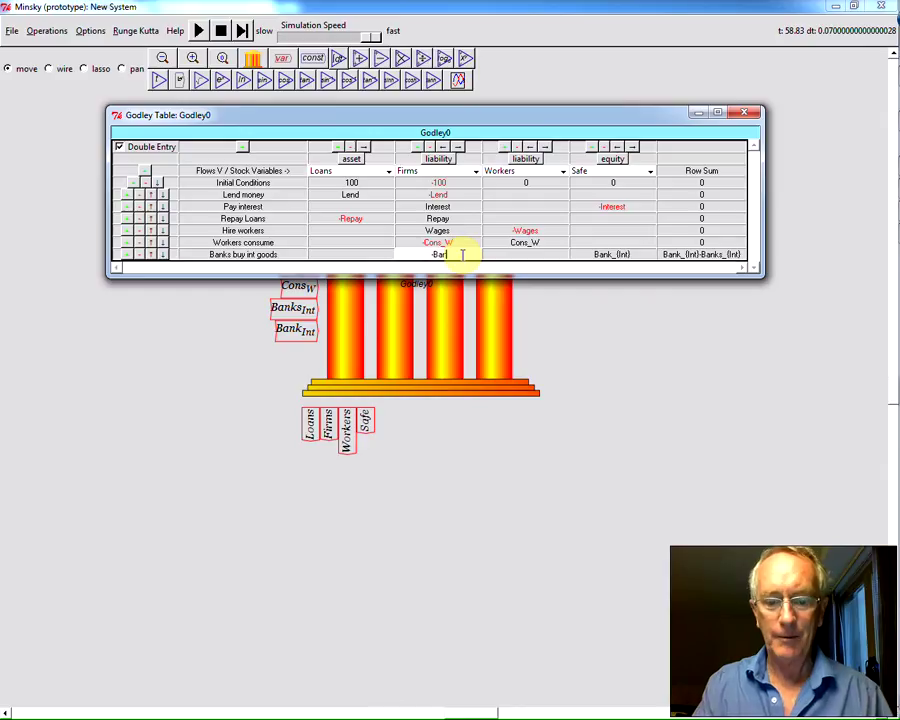
type("k_")
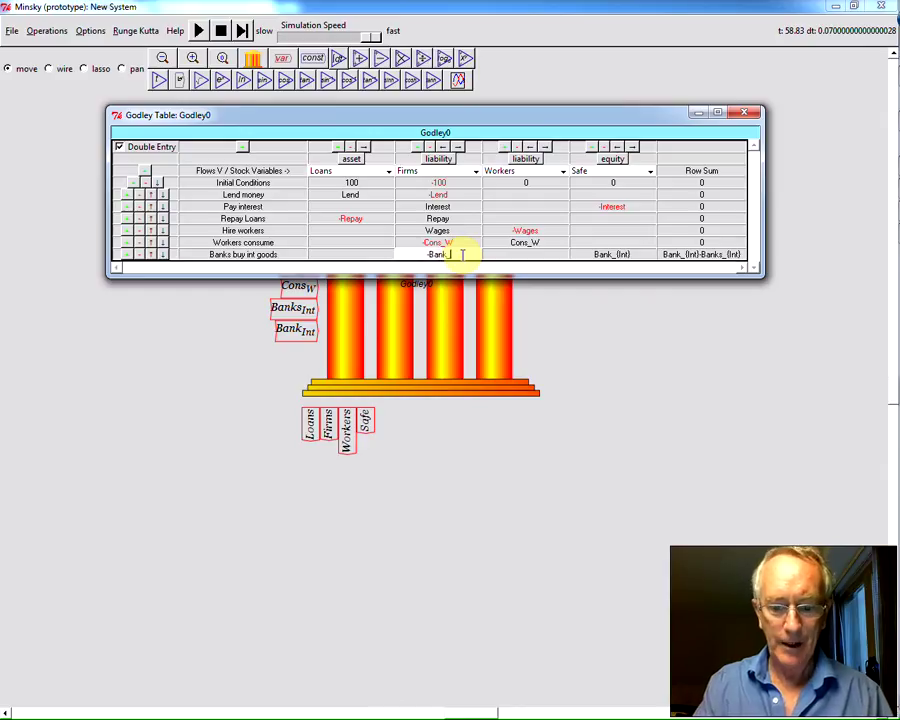
type("{Int}")
key("Return")
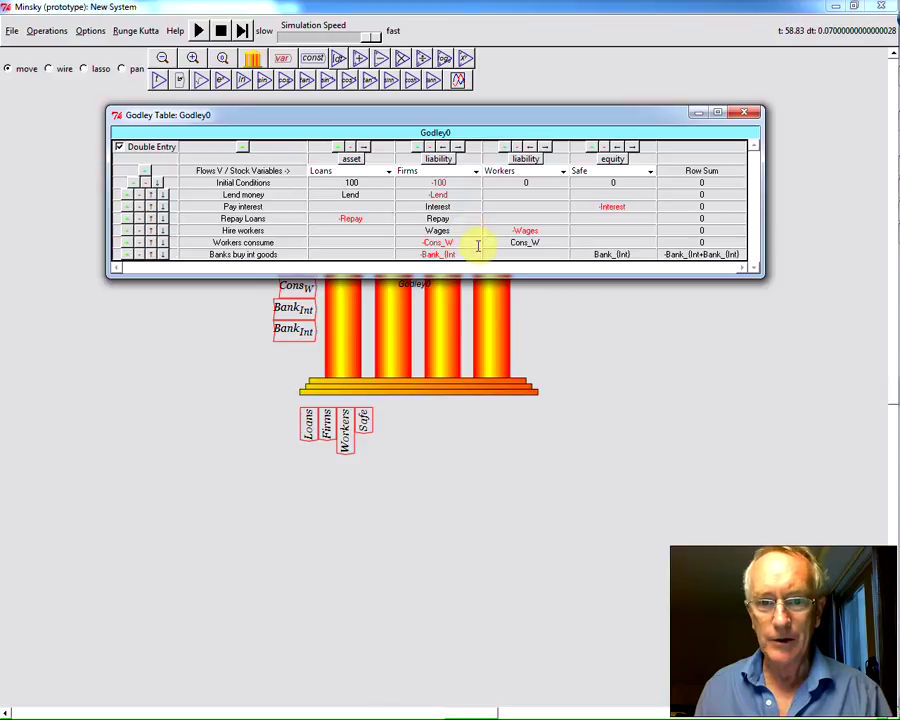
left_click(469, 251)
left_click(471, 252)
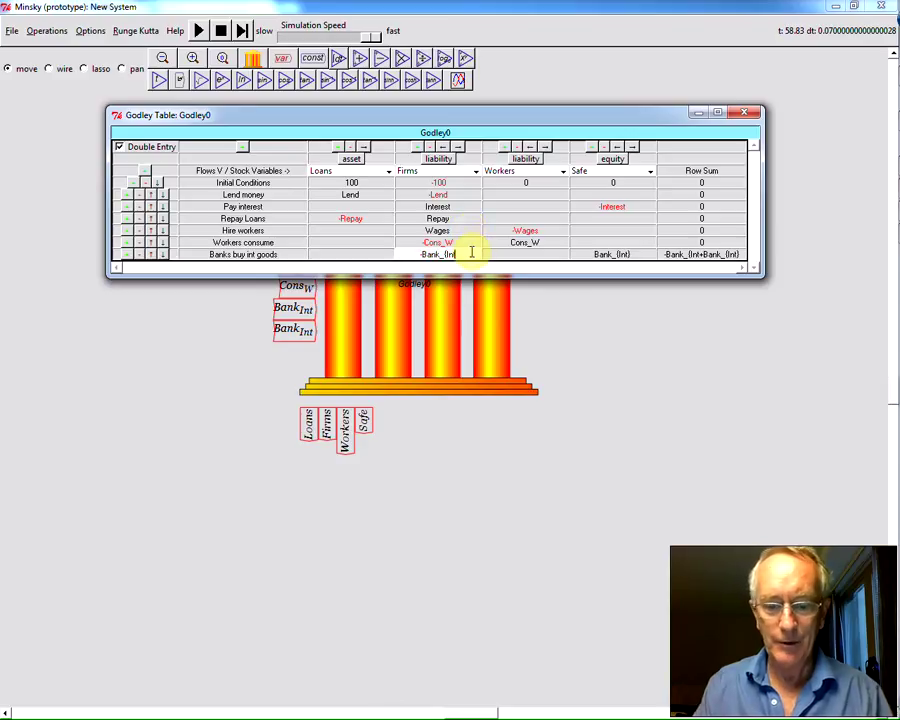
type(")")
left_click(474, 226)
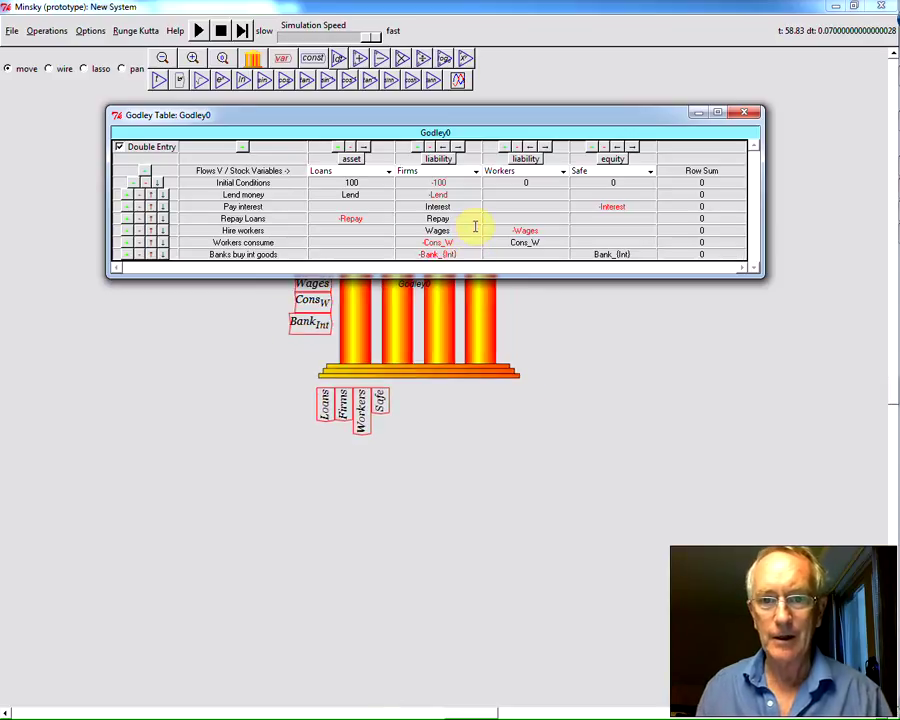
left_click(612, 247)
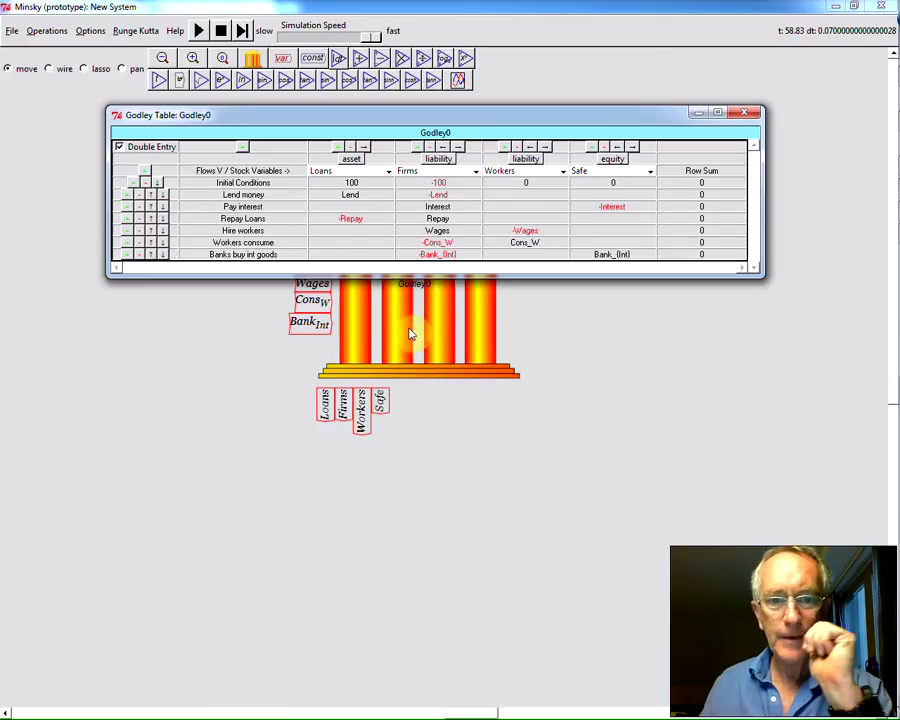
- Save the model under the name Godley in the Minsky folder on the Data (D:) drive
left_click(11, 31)
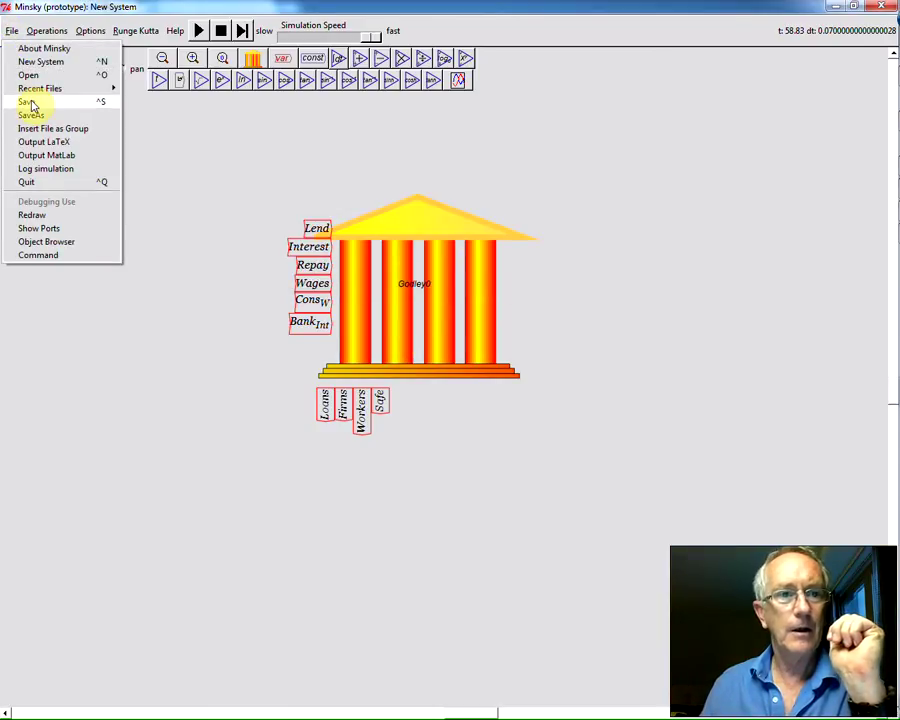
left_click(28, 102)
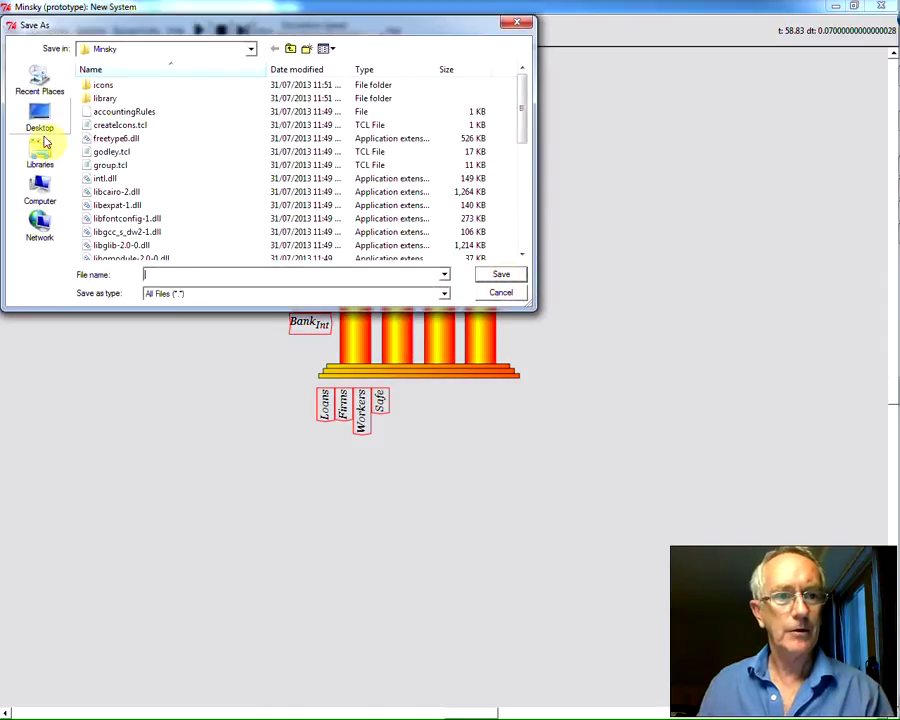
left_click(40, 186)
left_click(241, 106)
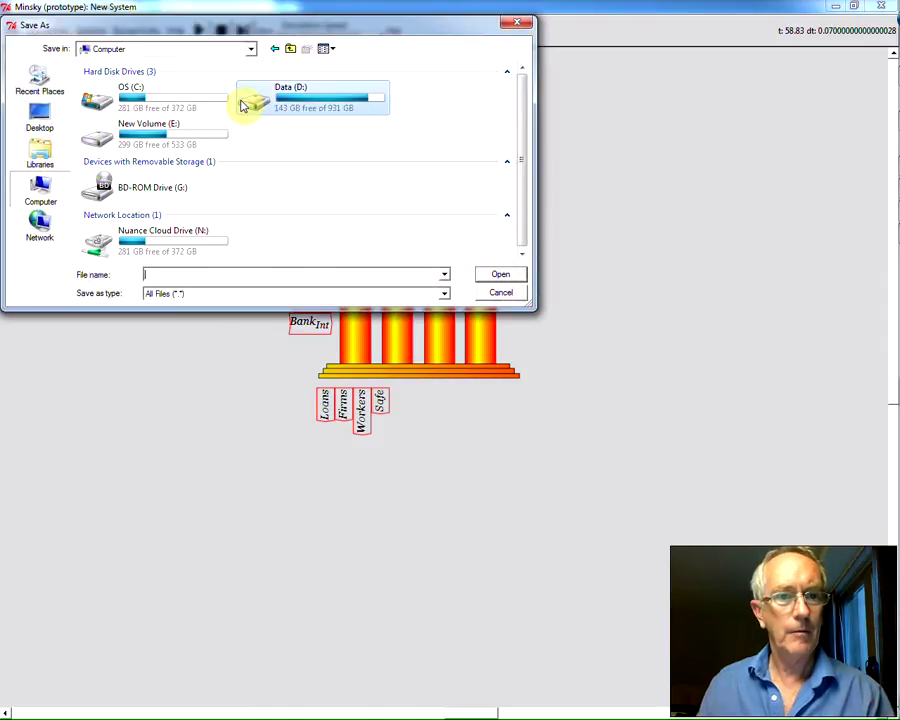
double_click(243, 106)
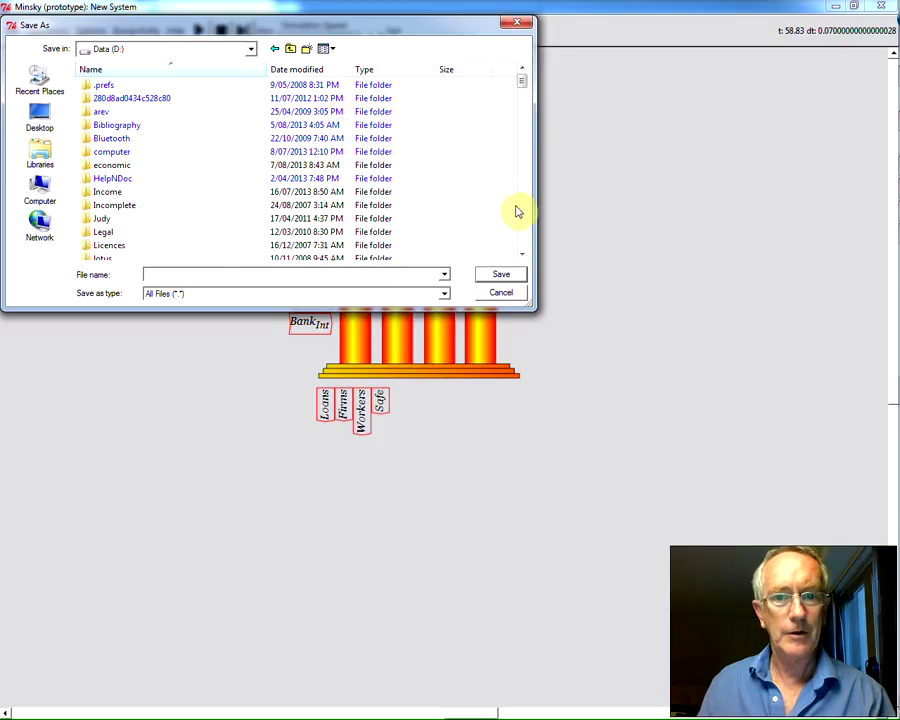
scroll(518, 210, "down", 4)
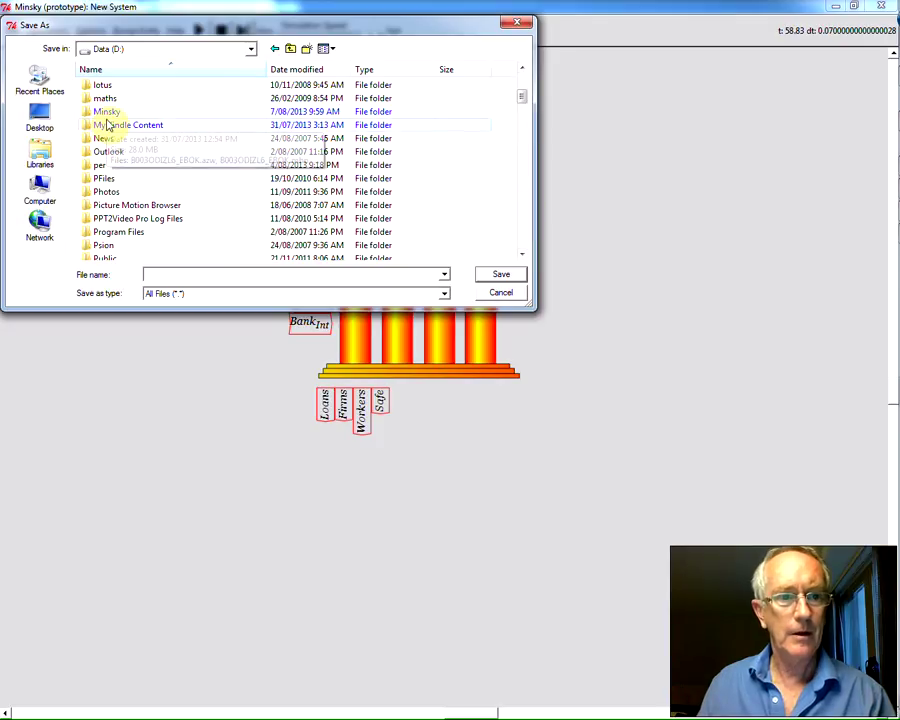
double_click(95, 111)
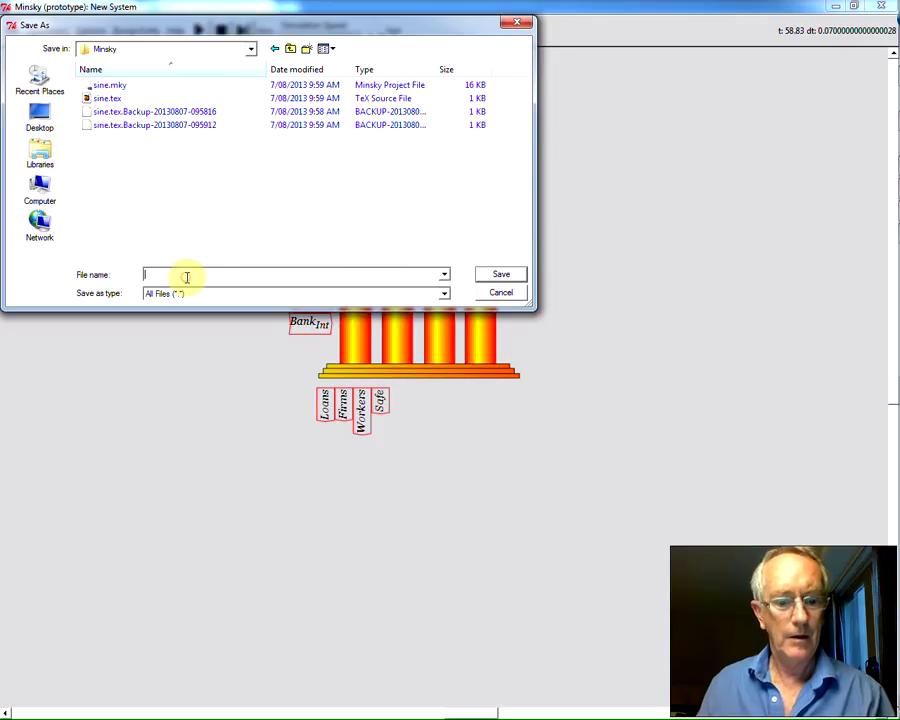
type("Gdle")
key("BackSpace")
key("BackSpace")
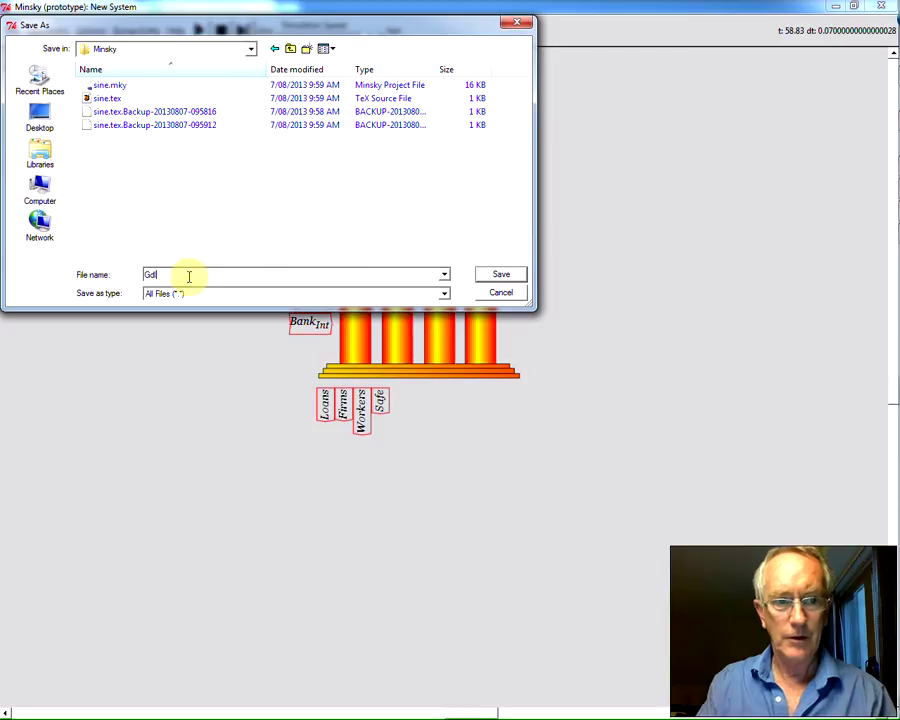
type("odley")
key("Return")
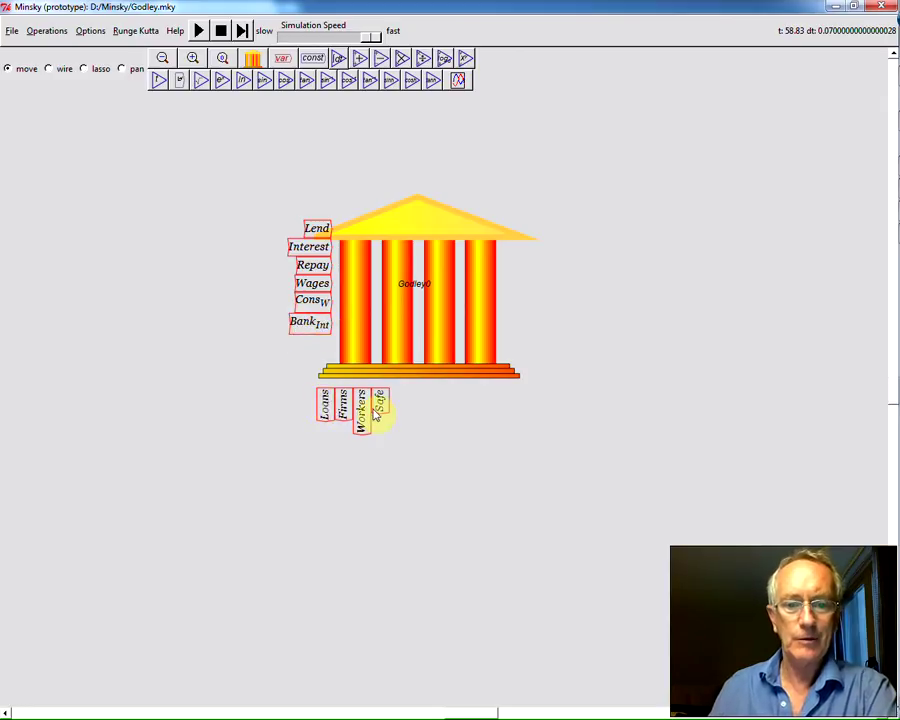
- Export the model's equations as LaTeX to the Minsky folder with the file name Godley
left_click(12, 30)
left_click(60, 143)
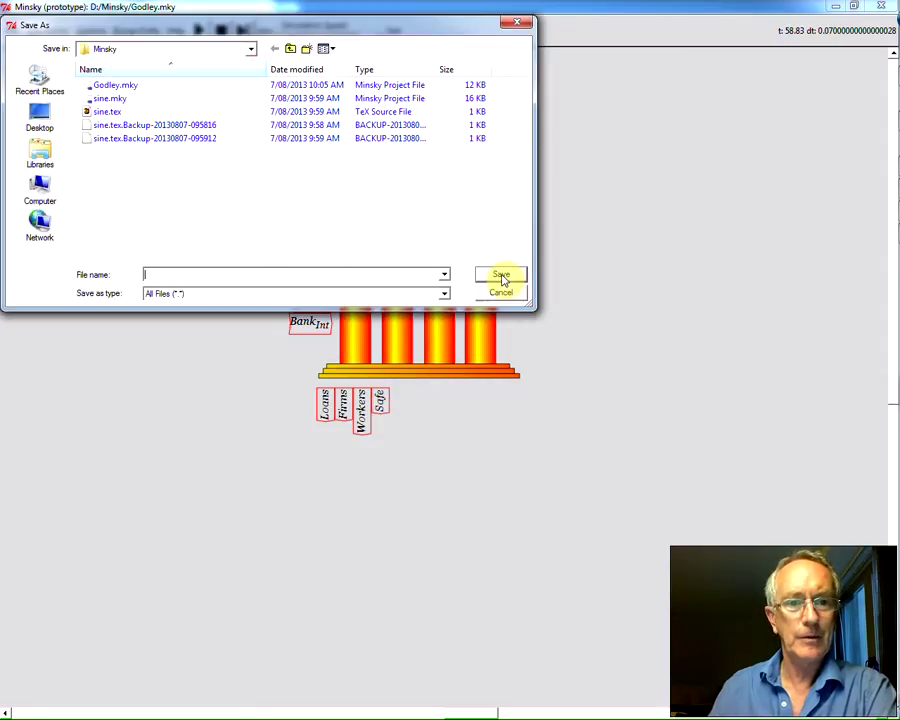
left_click(113, 88)
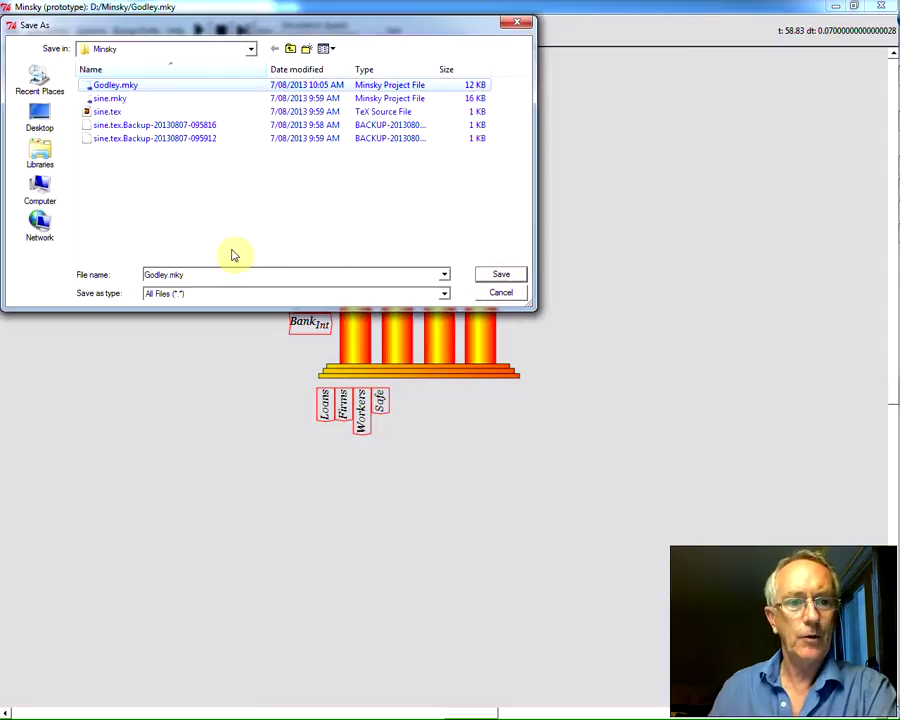
left_click(229, 276)
left_click(229, 276)
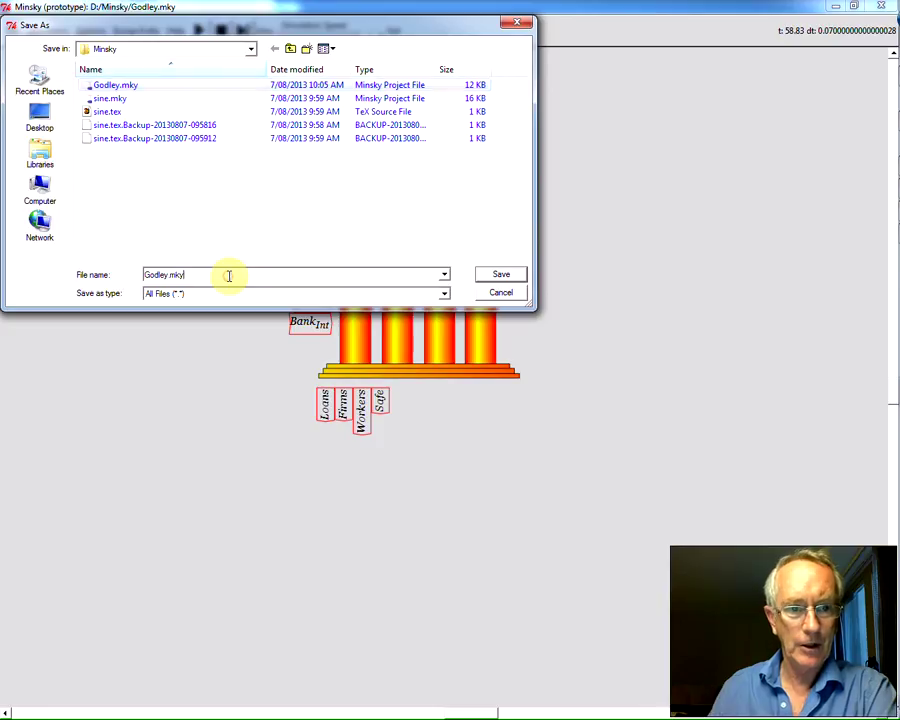
key("BackSpace")
key("BackSpace")
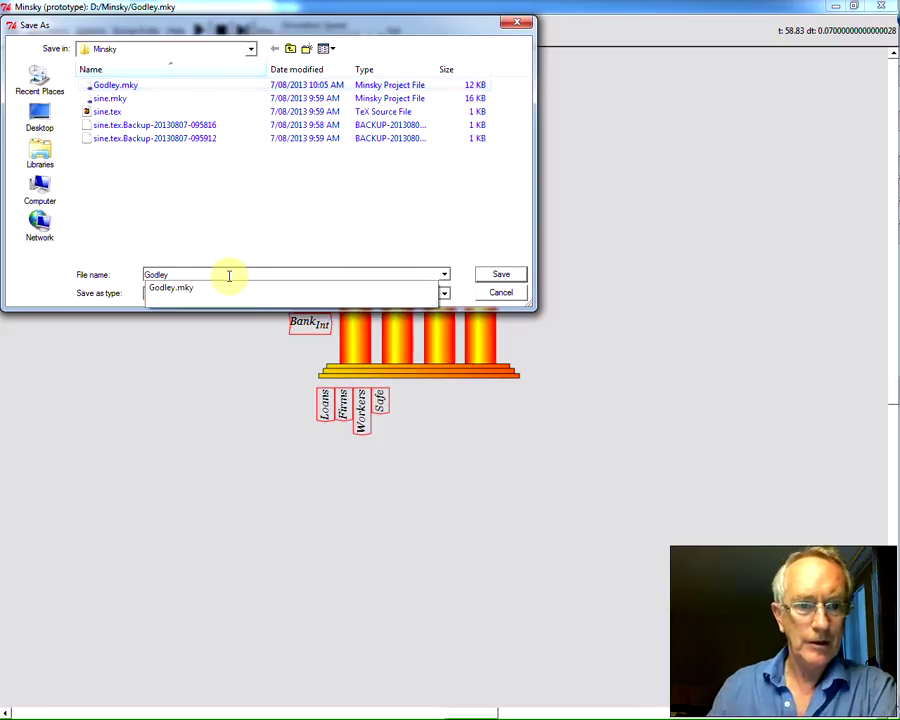
left_click(508, 277)
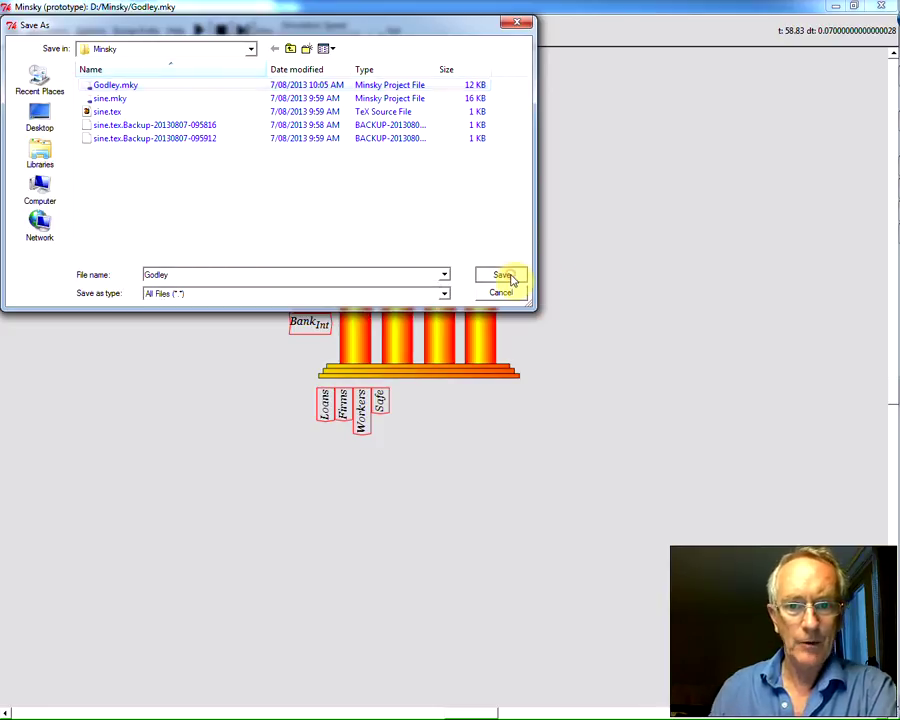
- Switch to the Minsky folder in Windows Explorer and open Godley.tex in TeX Word, accepting the e-LaTeX 2e running parameters
key("alt+Tab")
key("alt+Tab")
key("alt+Tab")
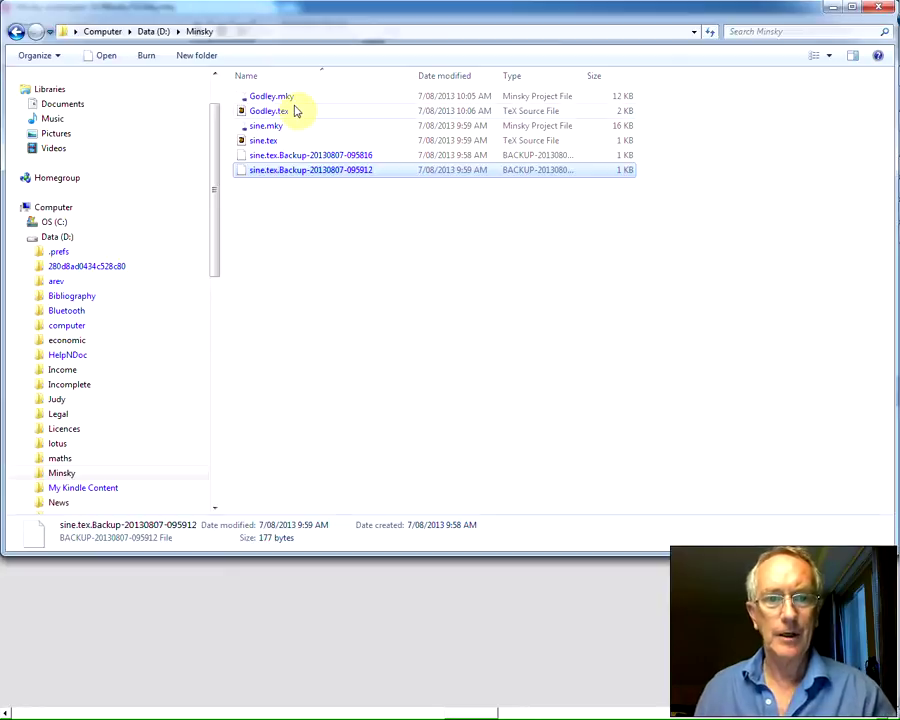
double_click(270, 112)
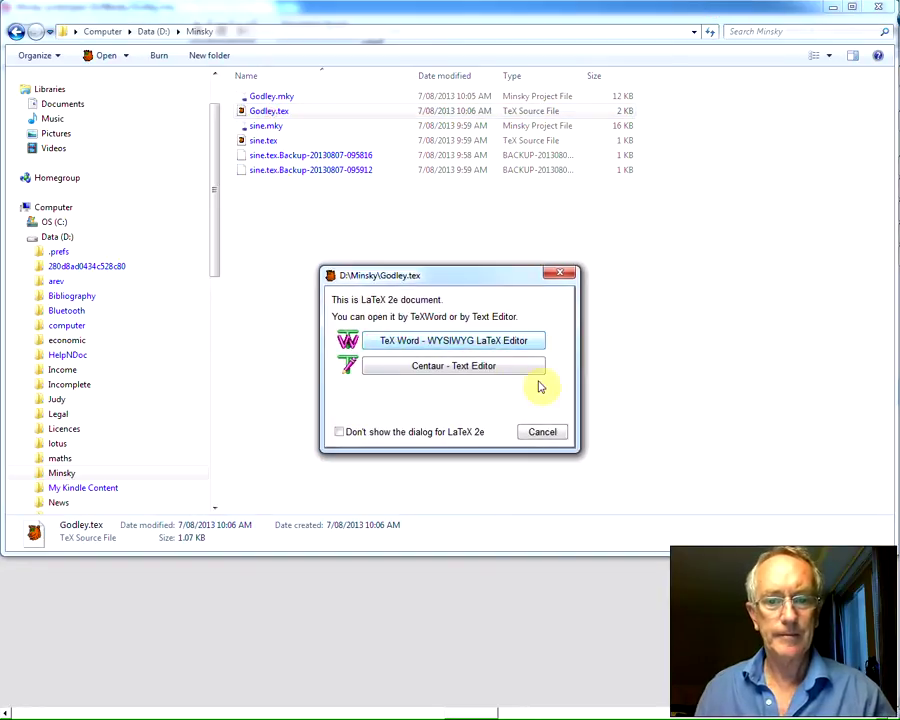
left_click(474, 341)
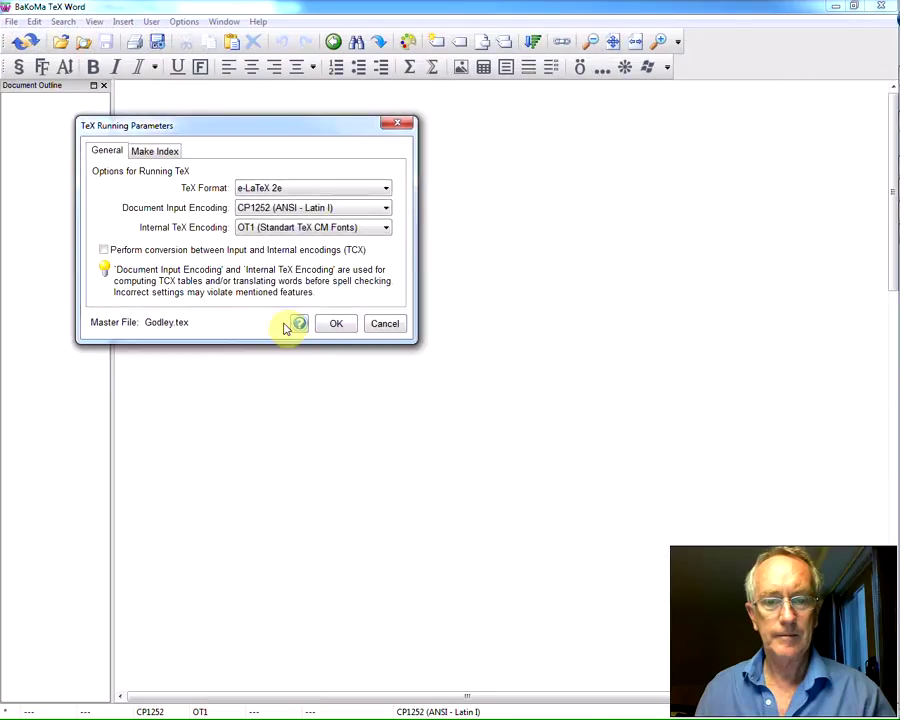
left_click(325, 324)
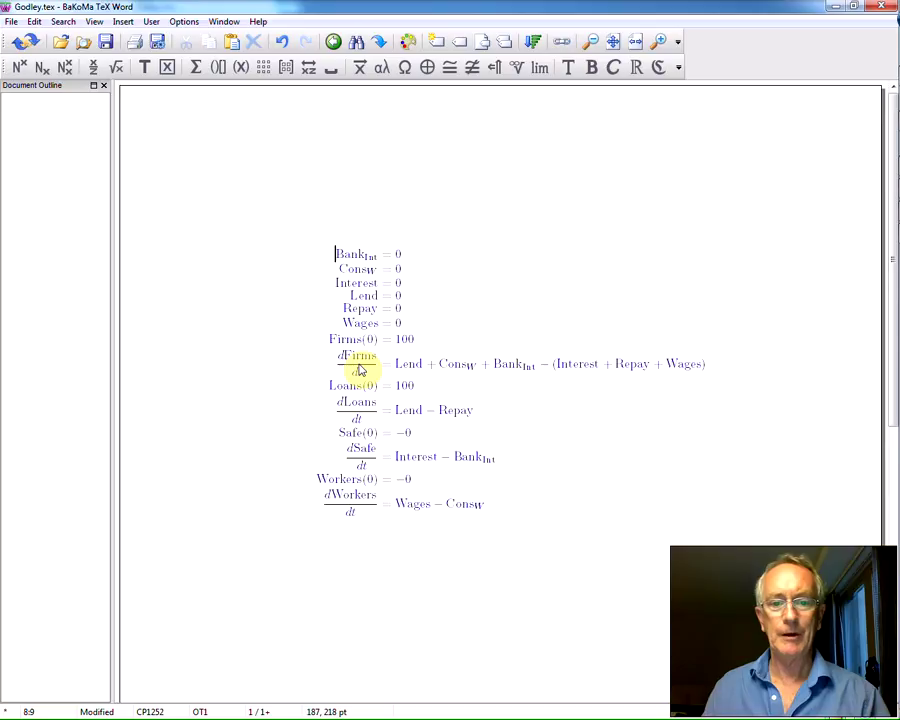
- Save the Godley.tex document and switch back to the Godley.mky model in Minsky
key("ctrl+s")
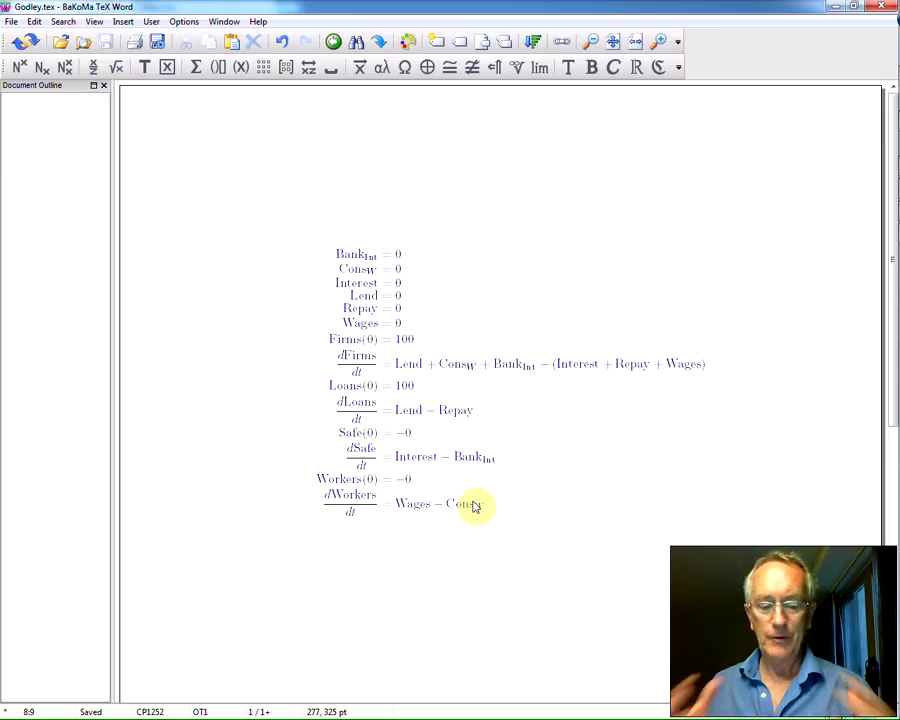
key("alt+Tab")
key("alt+Tab")
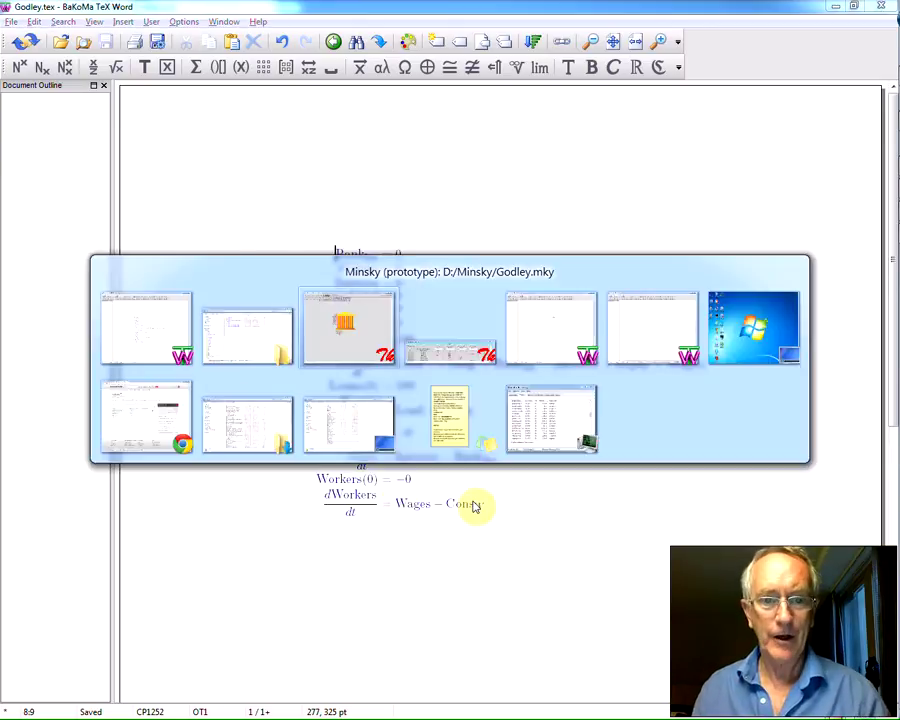